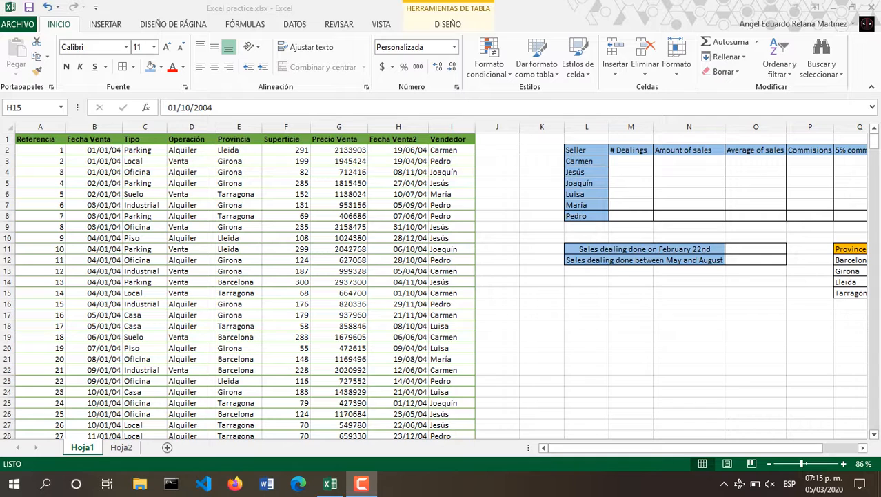
Scroll Hoja1 right so the seller and province summary tables in columns L–R are visible.
click(28, 139)
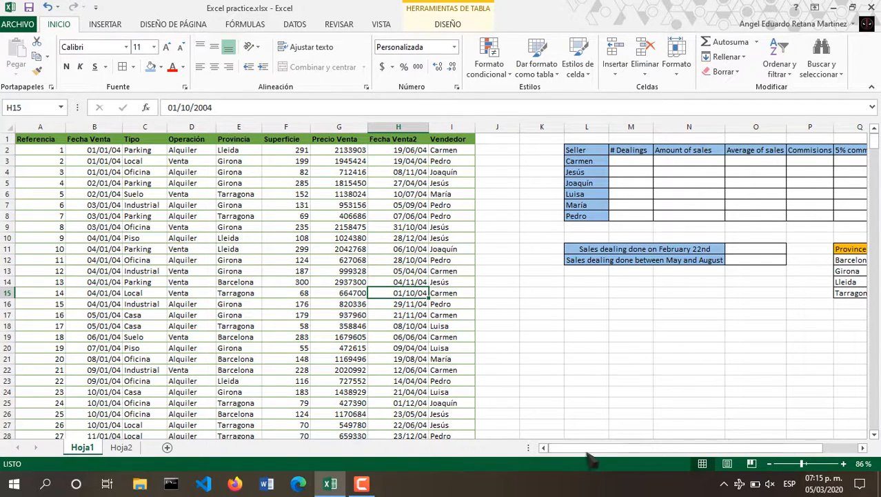
drag(596, 449, 631, 449)
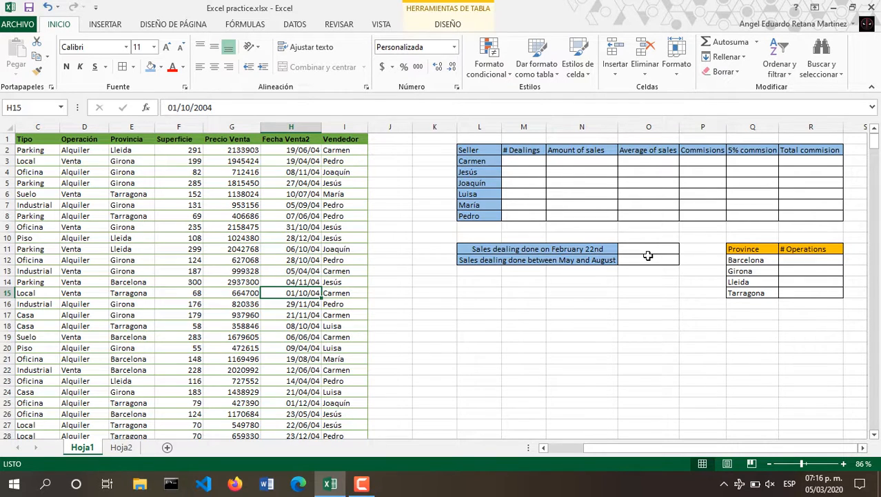
click(599, 261)
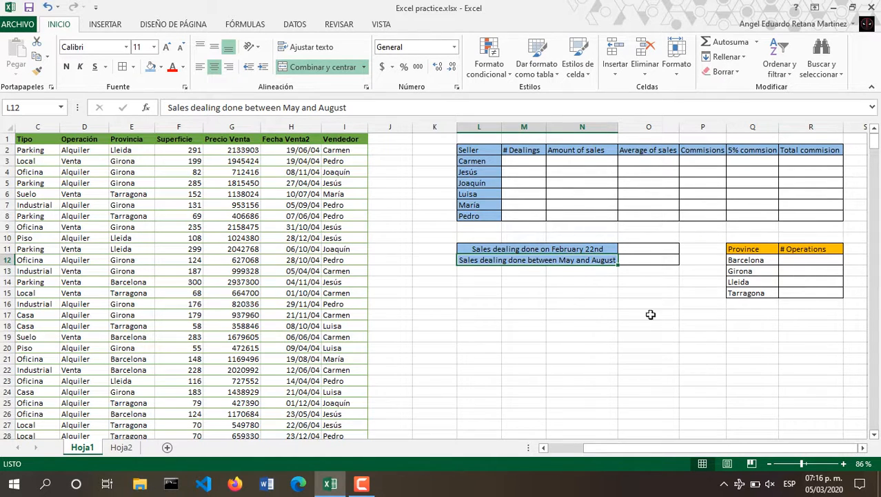
click(132, 446)
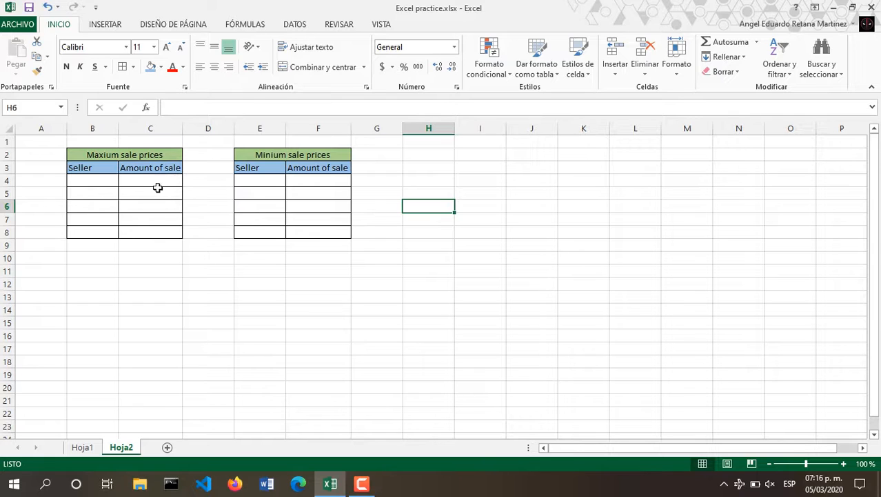
click(108, 179)
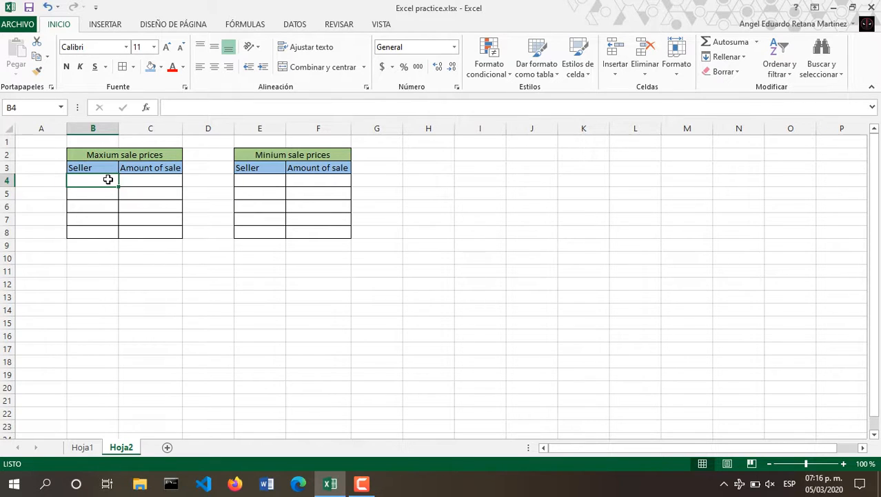
click(84, 448)
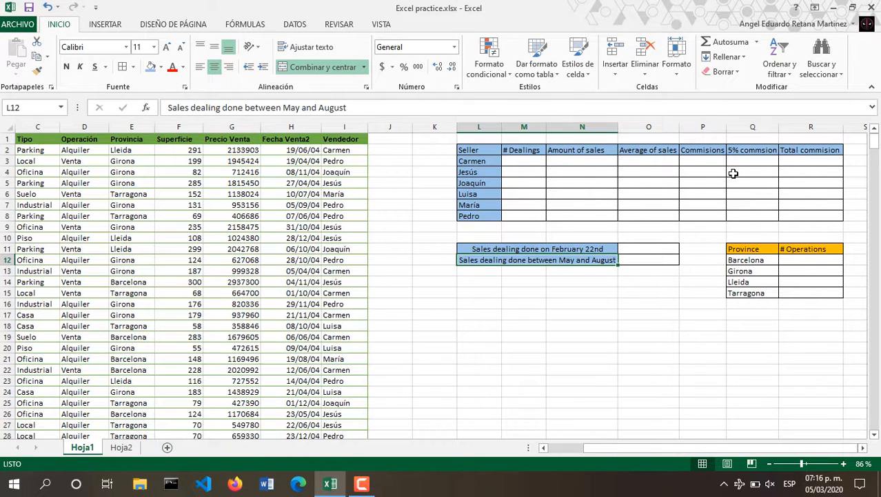
Enter =CONTAR.SI(I:I,L3) in M3 to count Carmen's dealings.
click(535, 152)
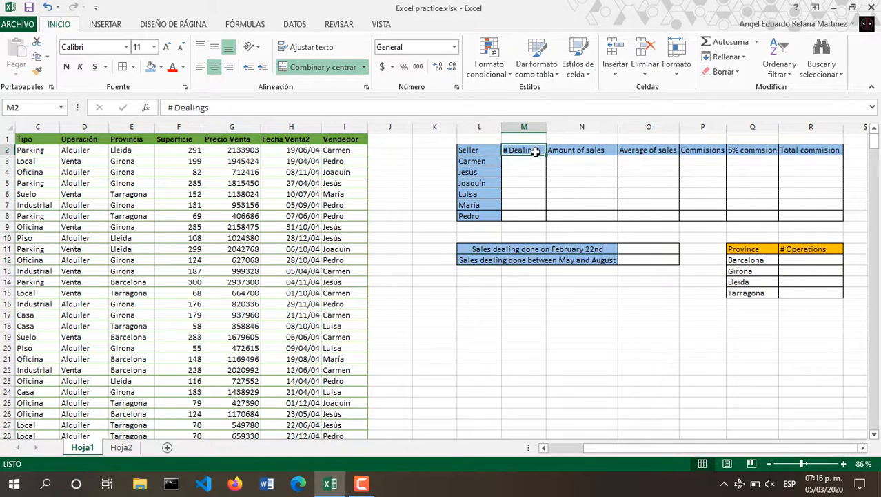
drag(535, 152, 538, 214)
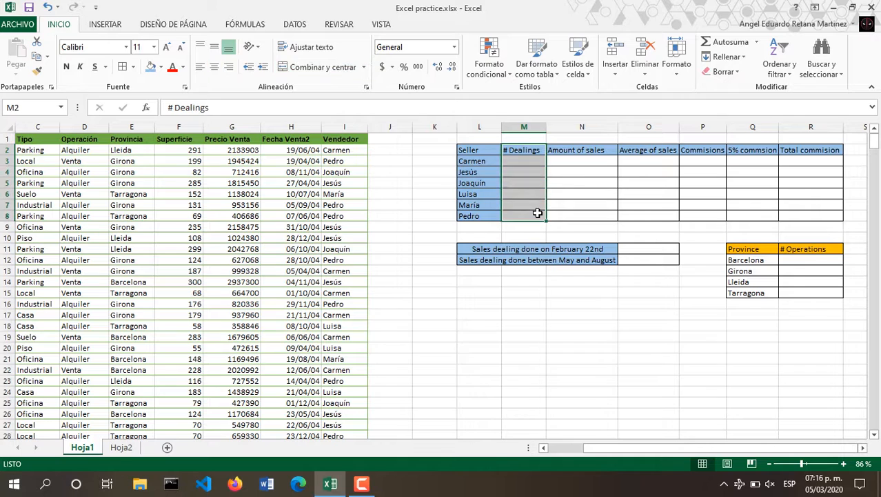
click(539, 164)
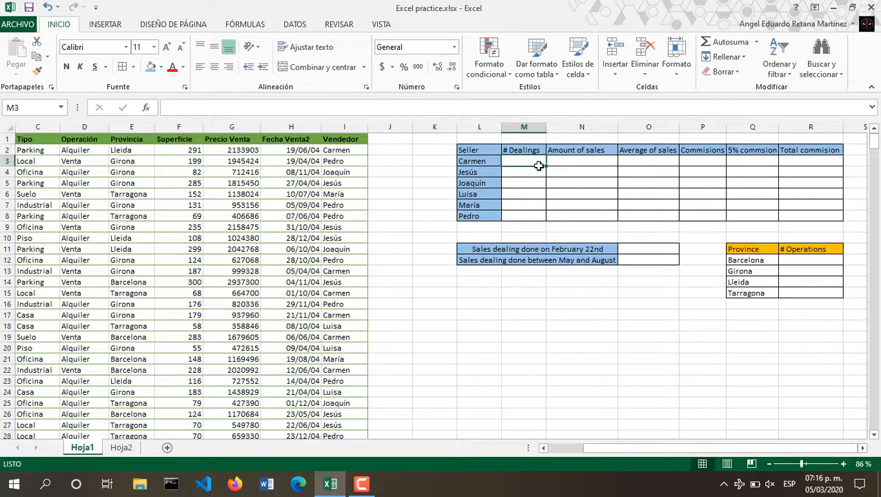
text(=)
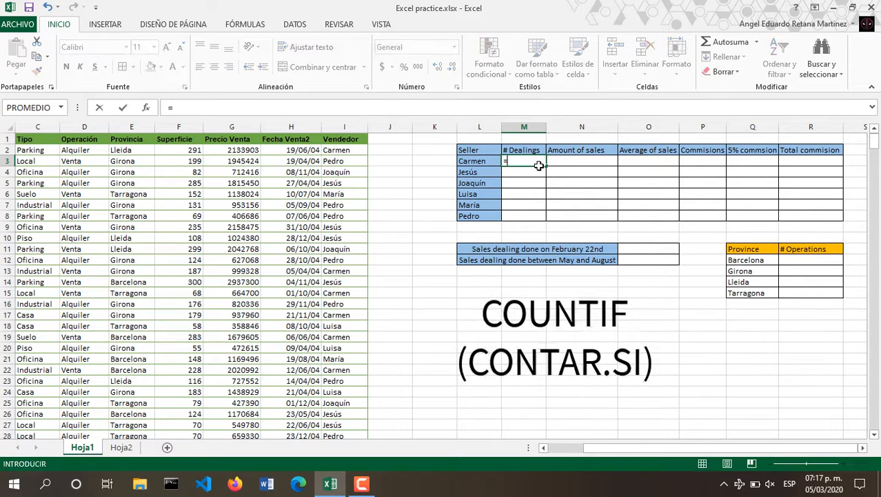
text(contar)
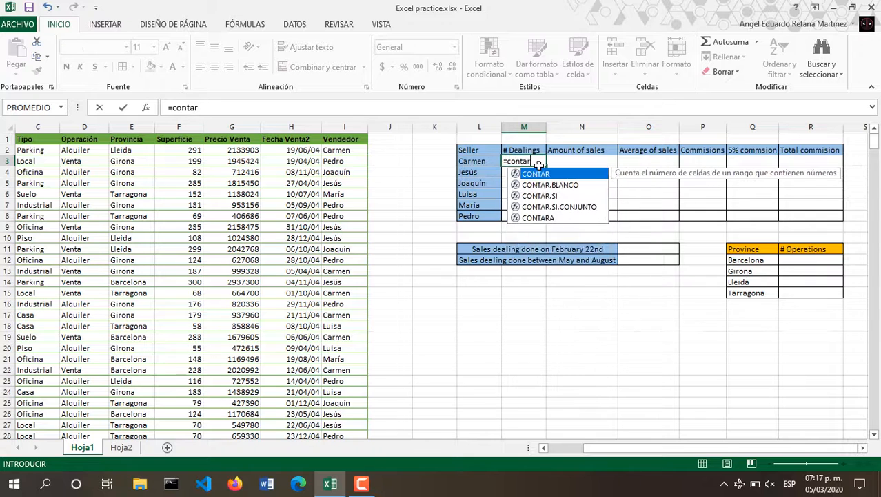
text(.si)
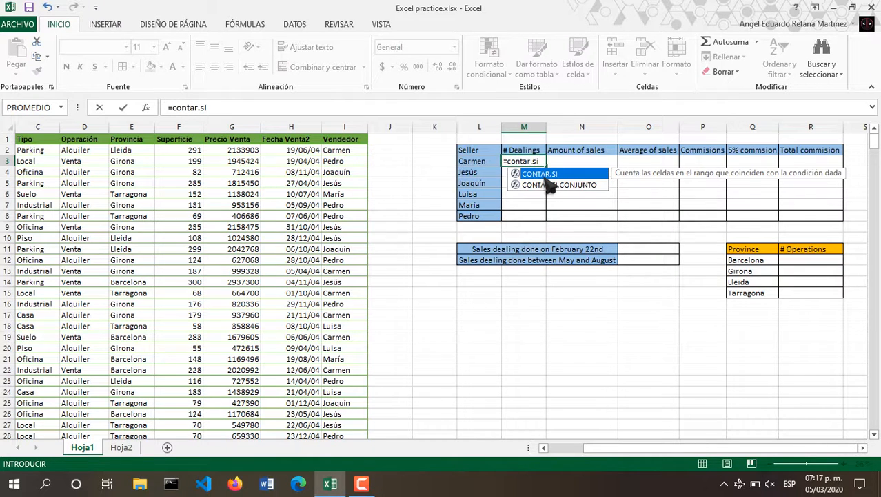
key(Tab)
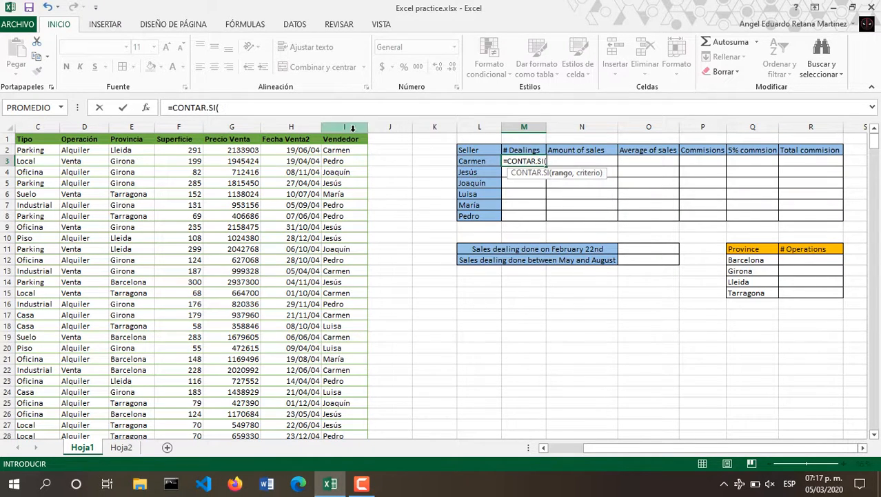
click(145, 107)
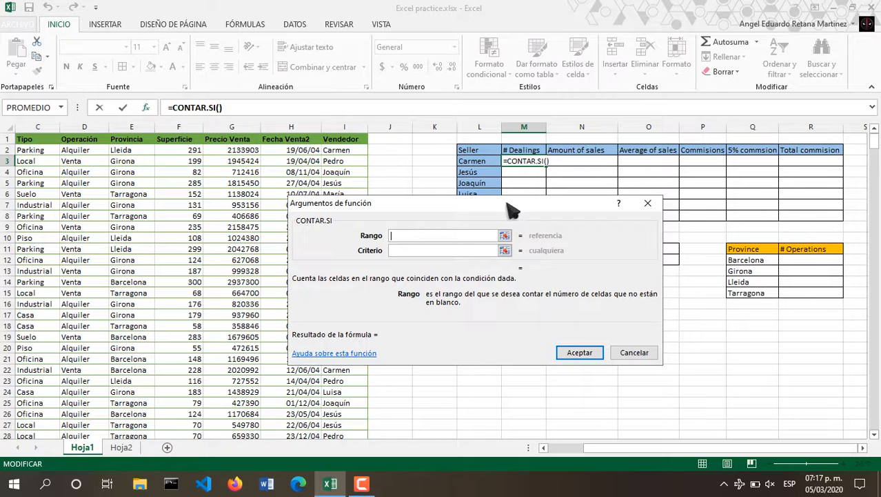
click(505, 236)
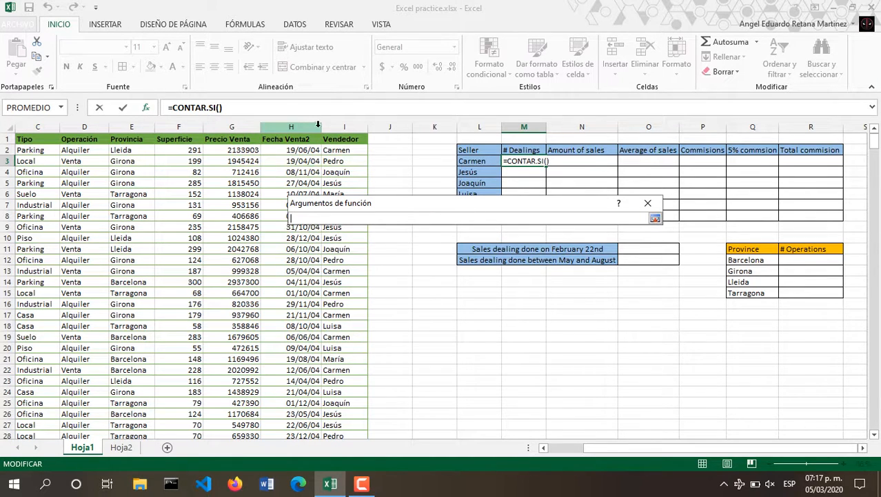
click(333, 133)
click(338, 127)
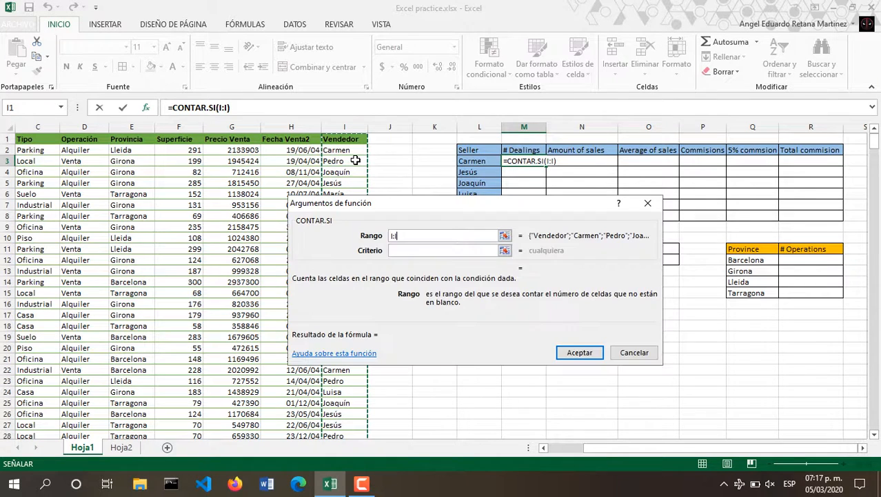
click(505, 251)
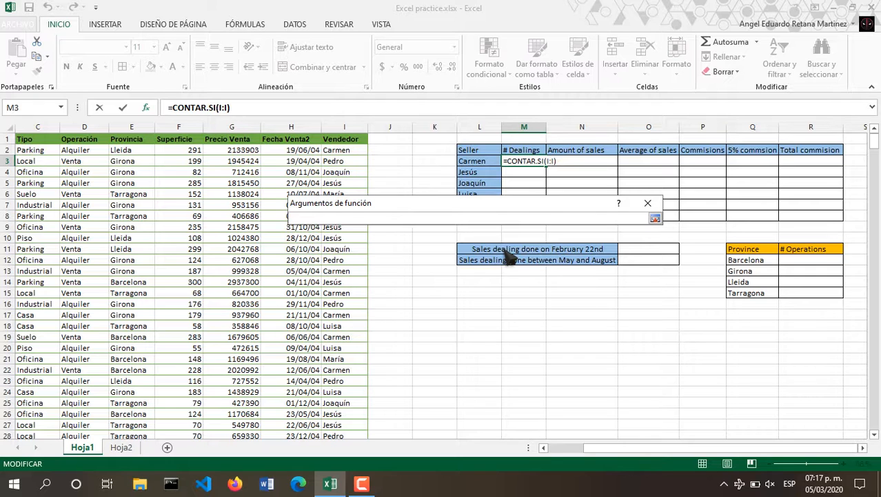
click(493, 164)
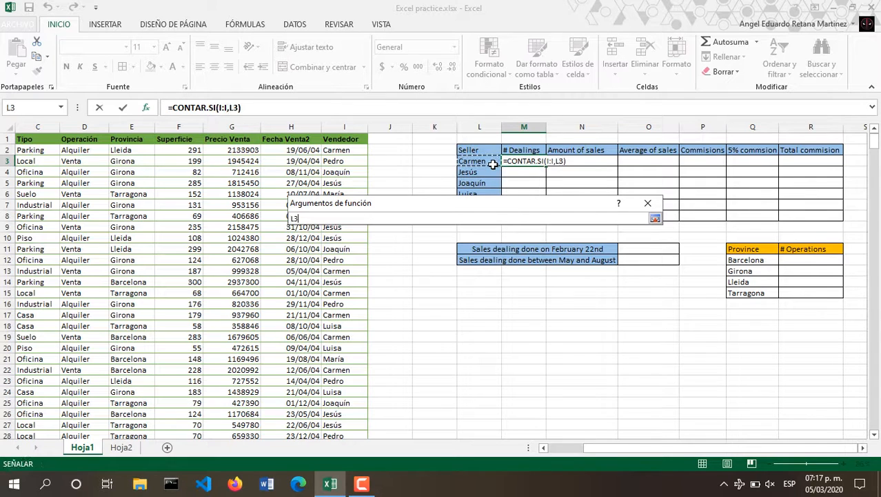
key(Return)
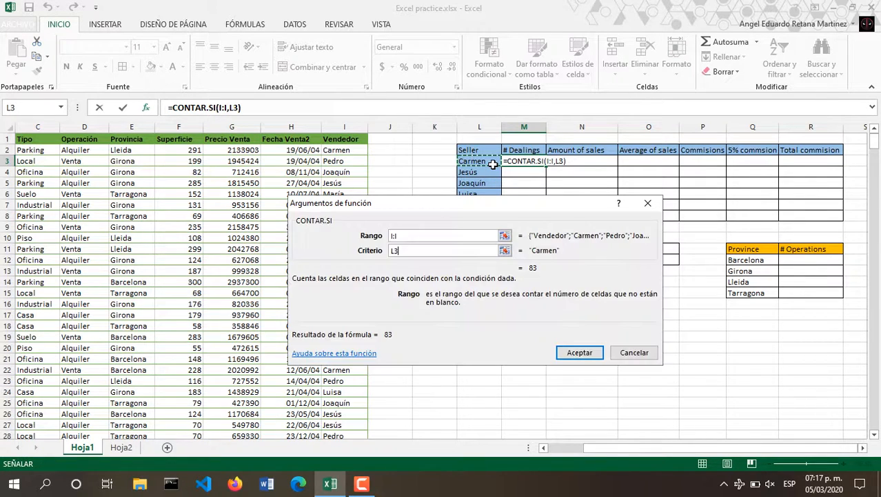
click(579, 352)
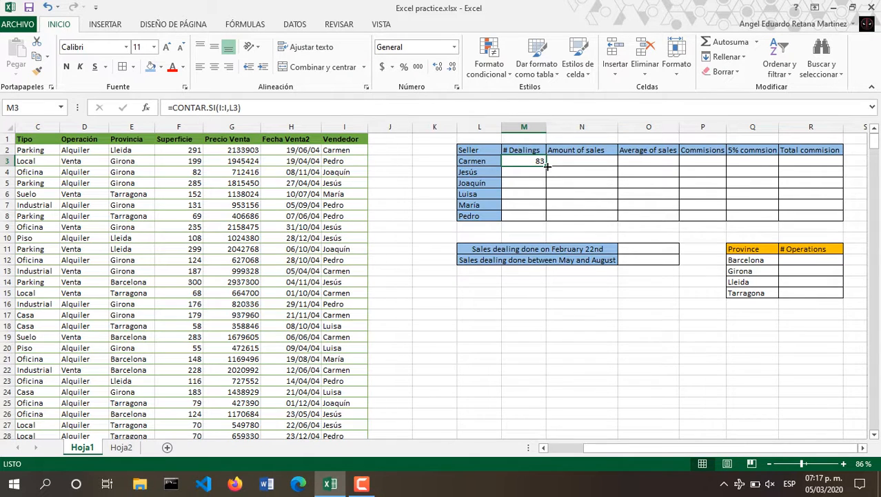
Copy the count formula down to M8, giving 83, 95, 62, 100, 67 and 93.
drag(547, 166, 546, 218)
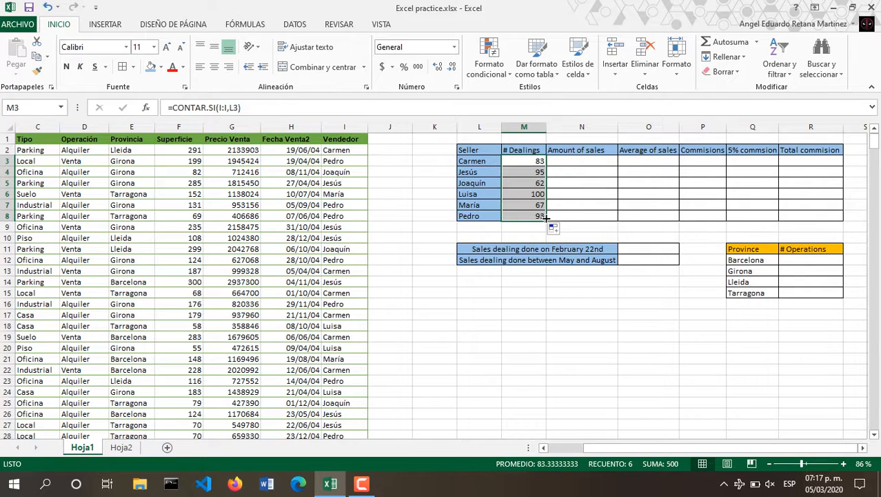
click(598, 273)
click(538, 162)
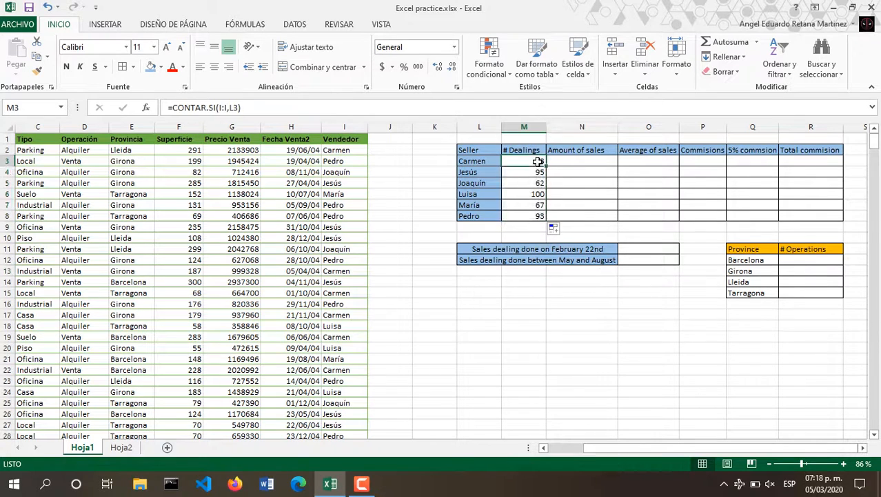
key(Down)
key(Down)
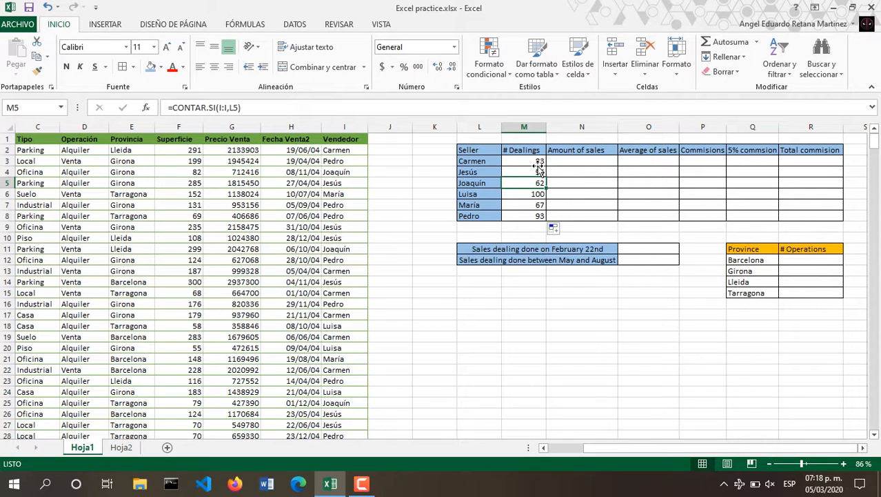
Enter =SUMAR.SI.CONJUNTO(G:G,I:I,L3) in N3 for Carmen's amount of sales.
click(580, 164)
text(=)
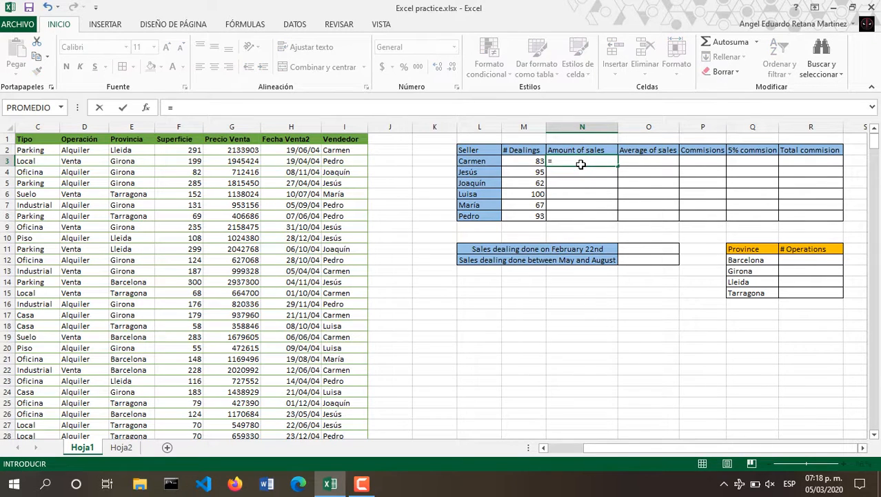
text(s)
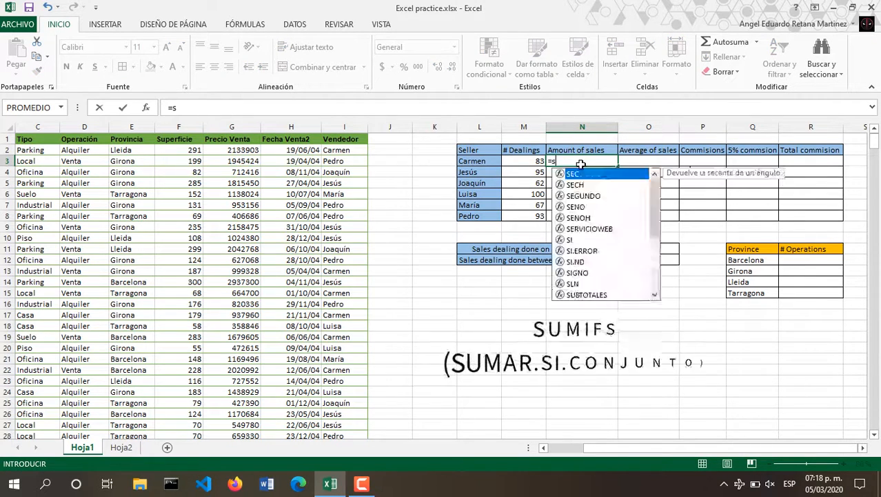
text(umar.si.)
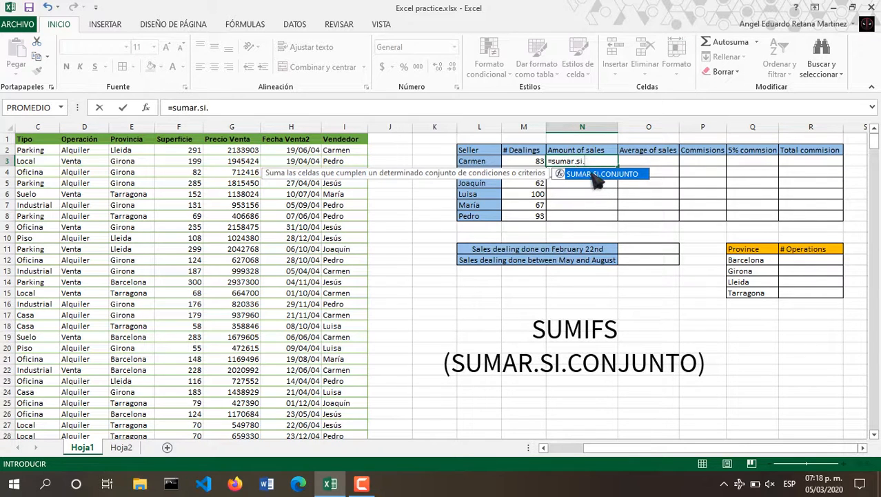
double_click(591, 174)
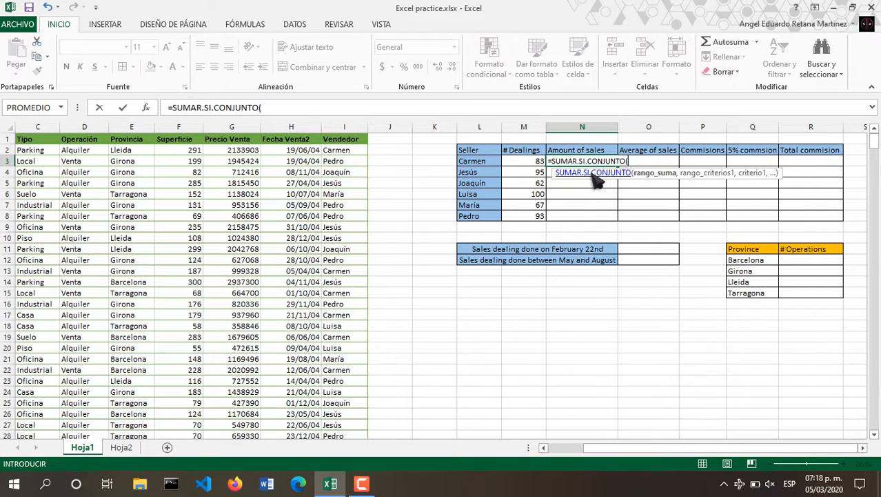
click(147, 108)
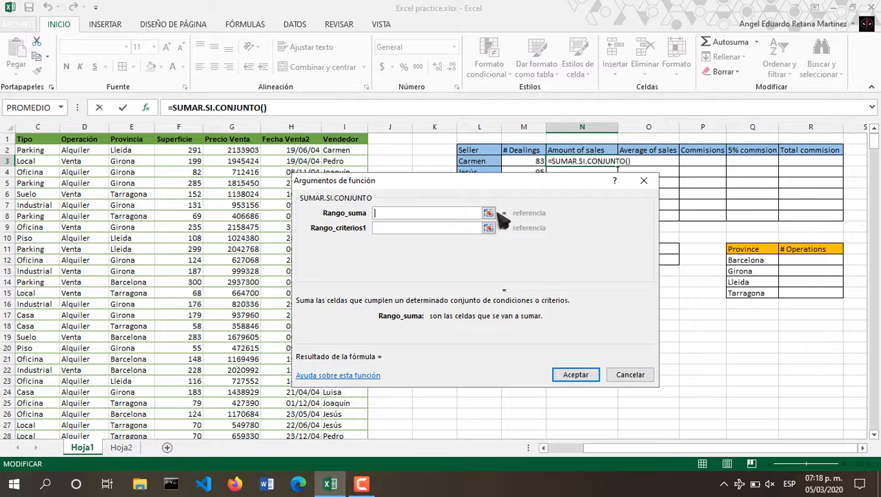
click(490, 213)
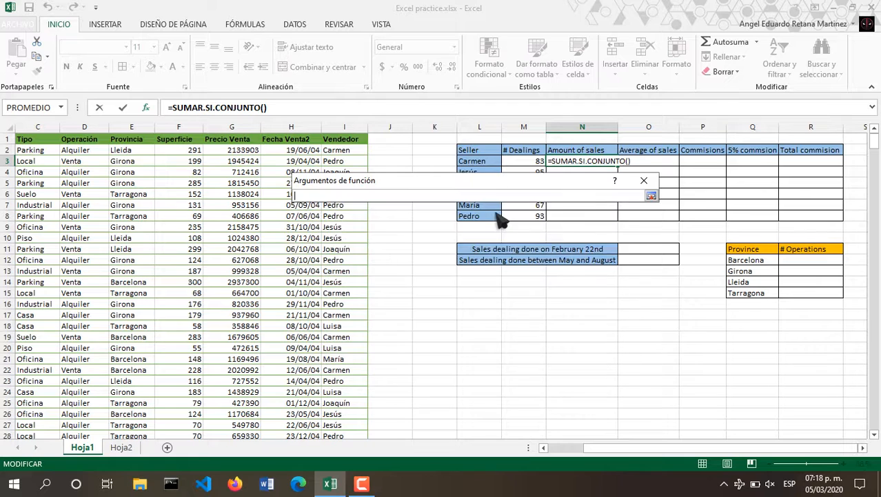
click(247, 126)
key(Return)
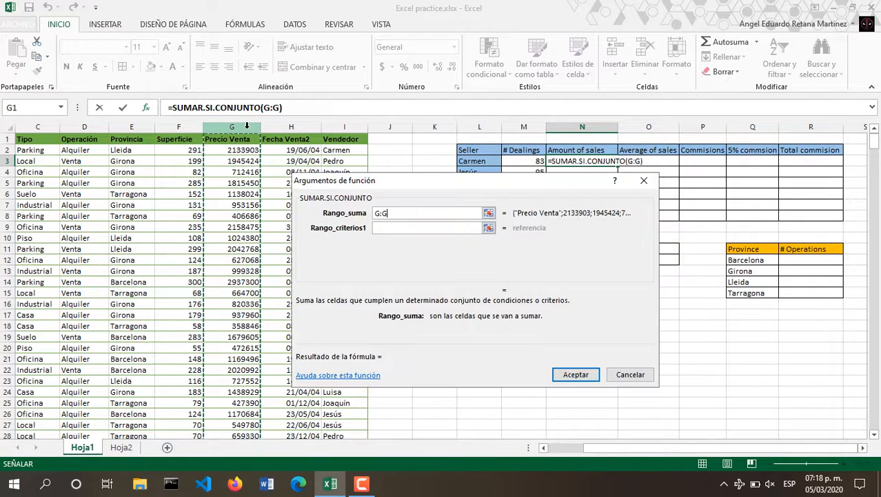
click(489, 228)
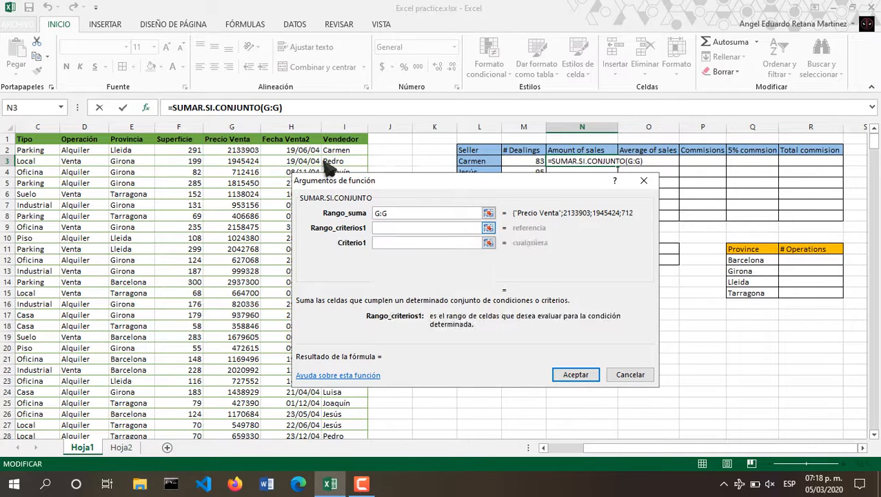
click(343, 127)
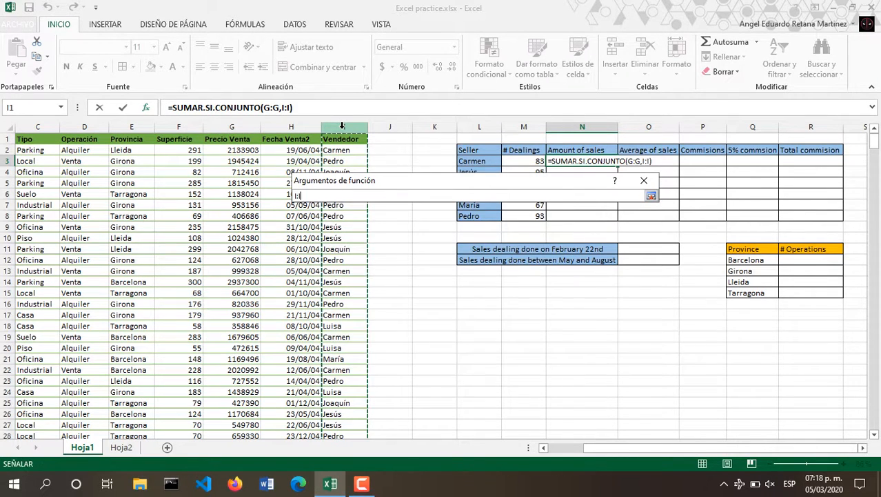
click(652, 195)
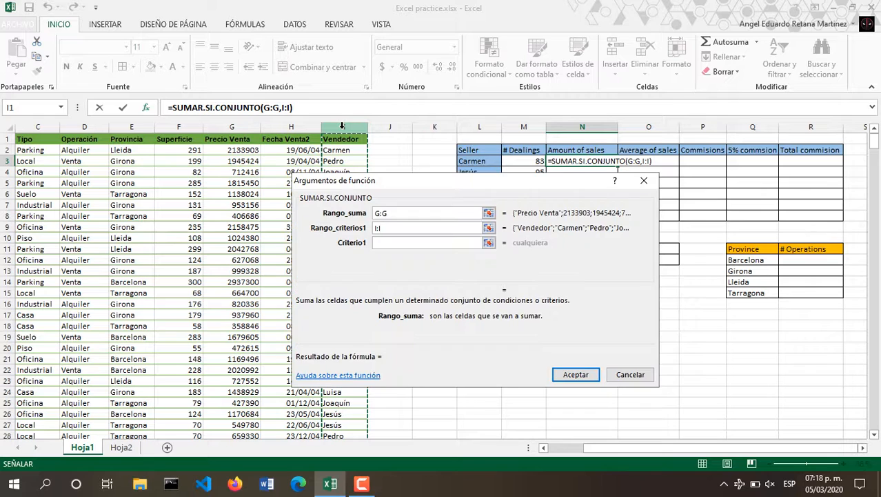
click(489, 243)
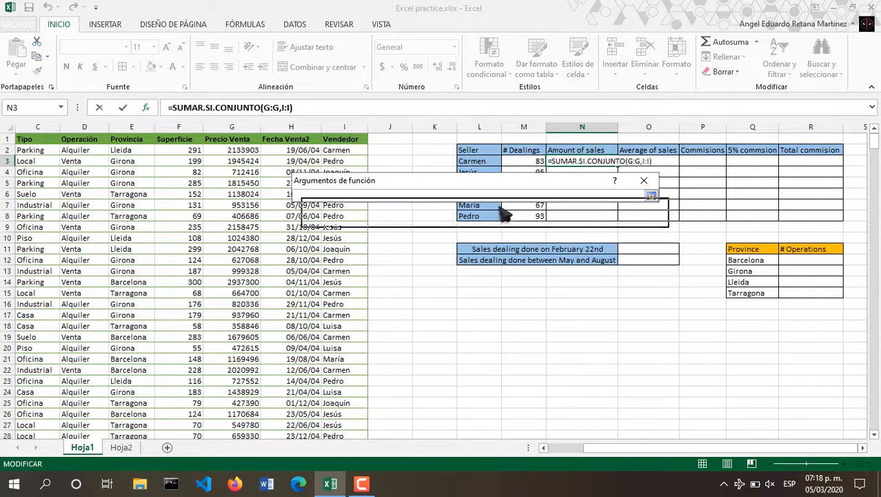
click(481, 161)
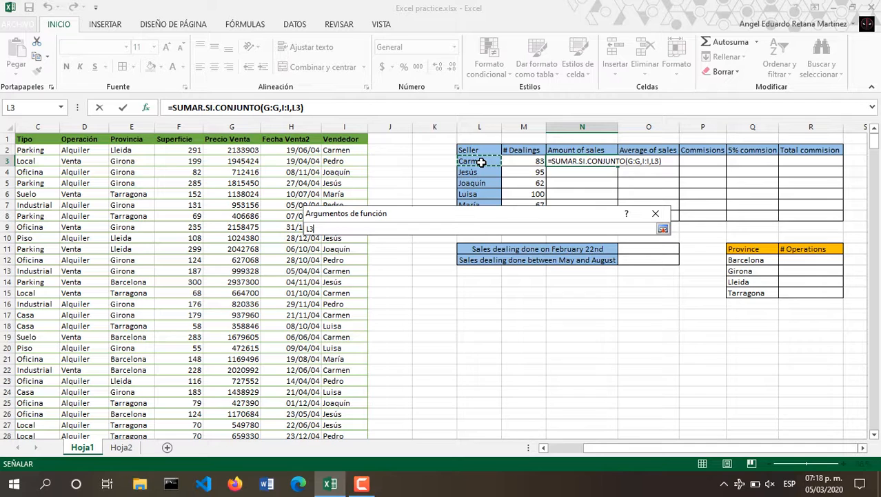
key(Return)
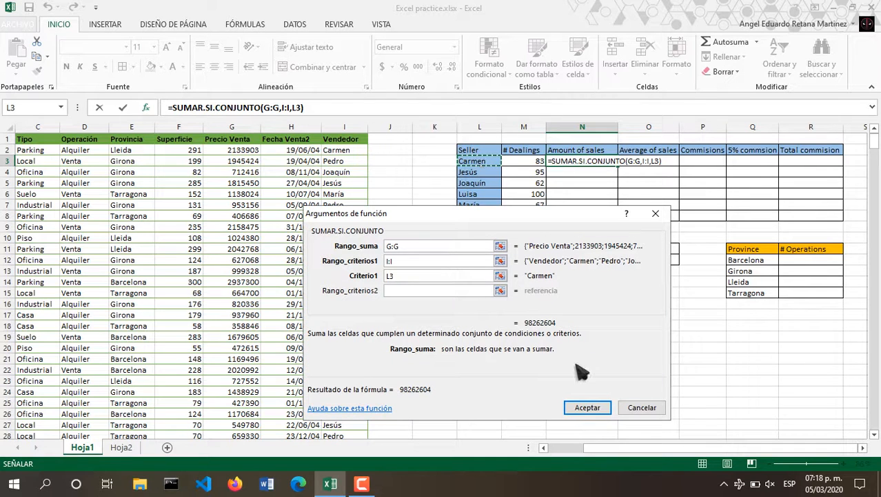
click(587, 408)
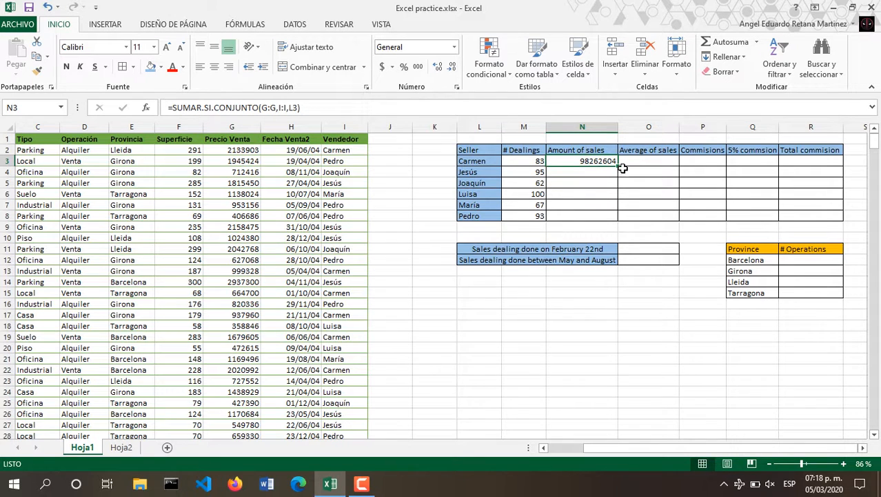
Copy the sales total down to N8, from 98262604 for Carmen to 110588213 for Pedro.
drag(618, 167, 615, 217)
click(700, 229)
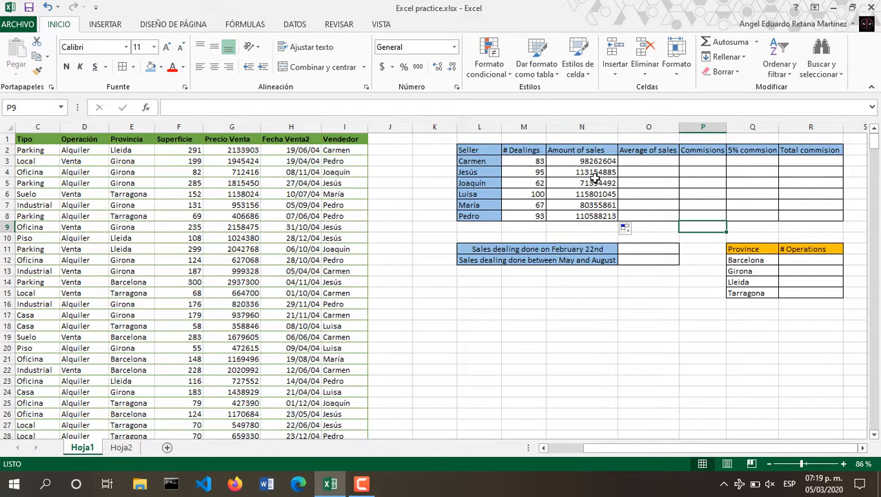
click(665, 163)
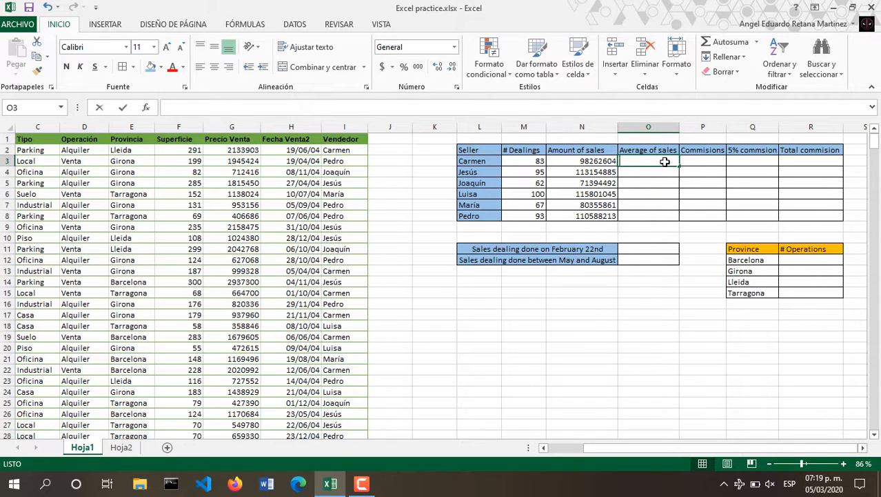
Enter =N3/M3 in O3 and copy it down to O8 for each seller's average sale.
text(=)
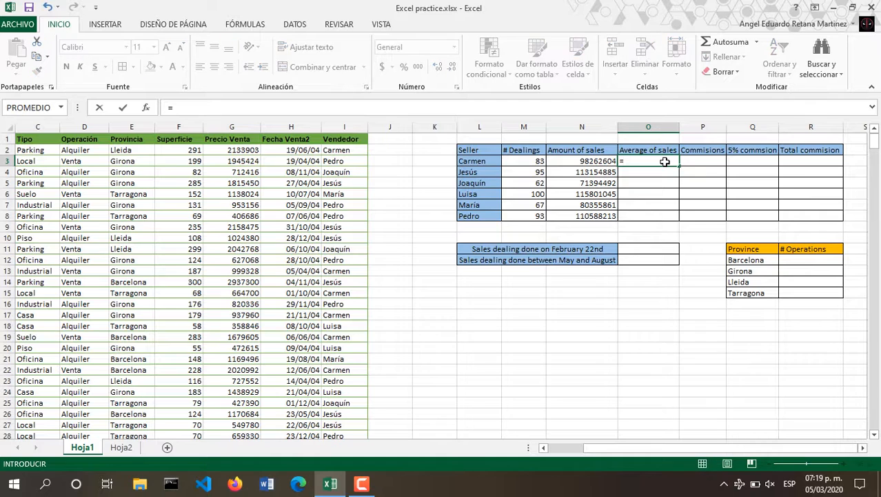
click(596, 161)
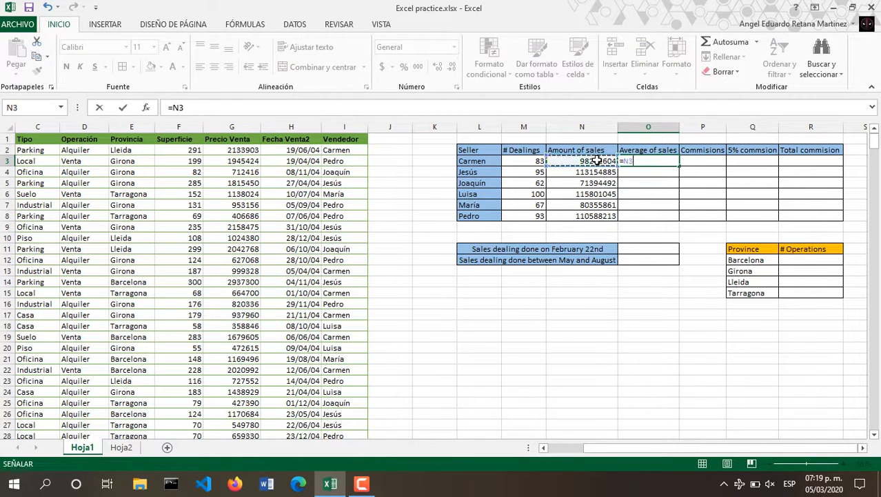
text(/)
click(536, 161)
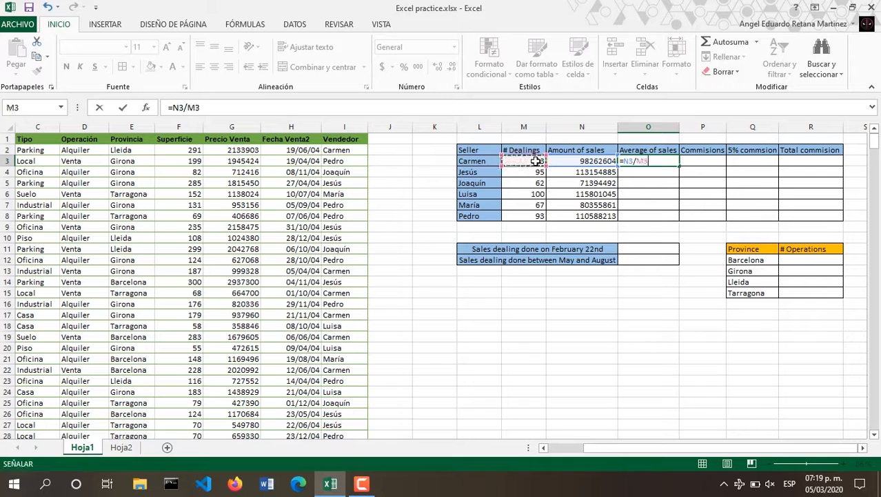
key(Return)
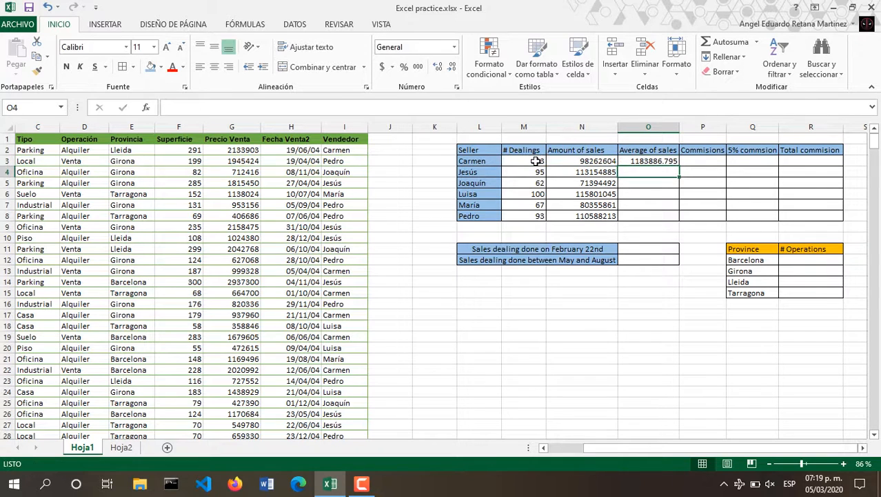
click(669, 161)
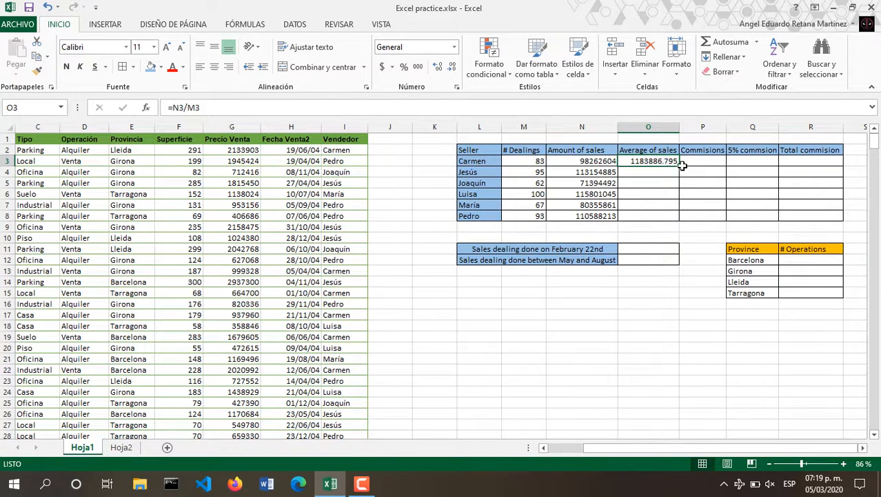
drag(679, 166, 679, 216)
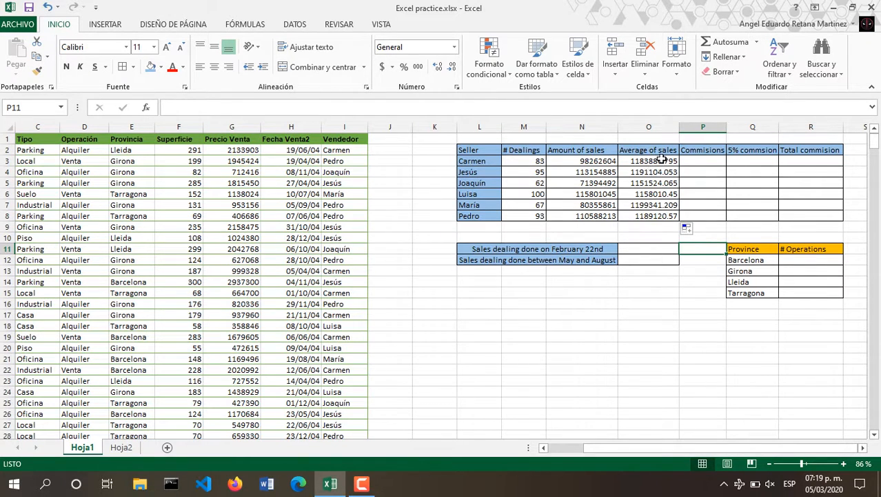
click(690, 164)
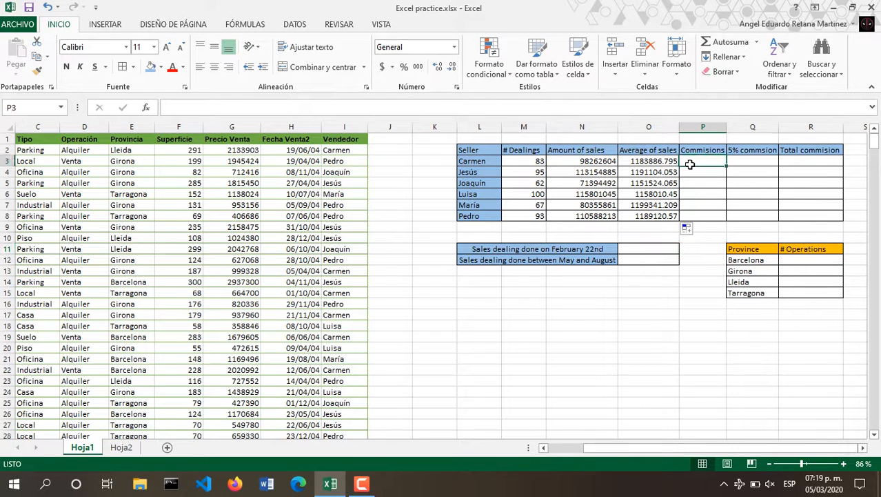
Add the header '10% commmisions' in J1 and widen column J to fit it.
click(389, 140)
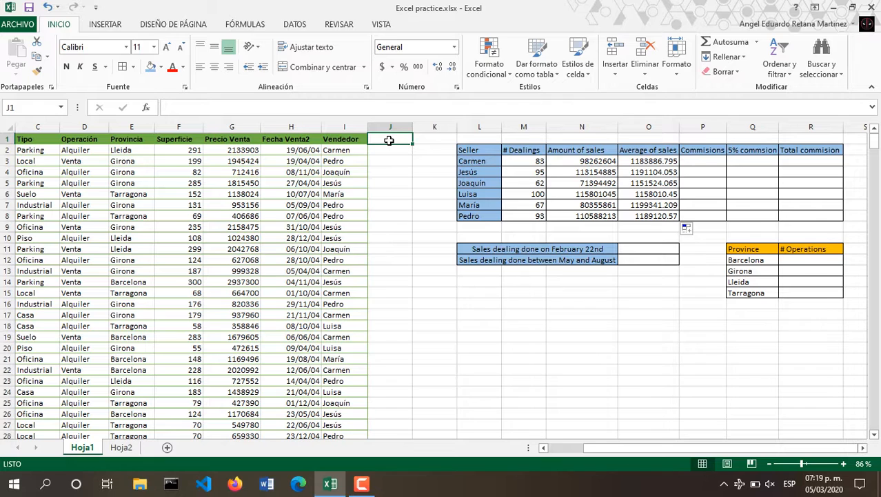
text(10)
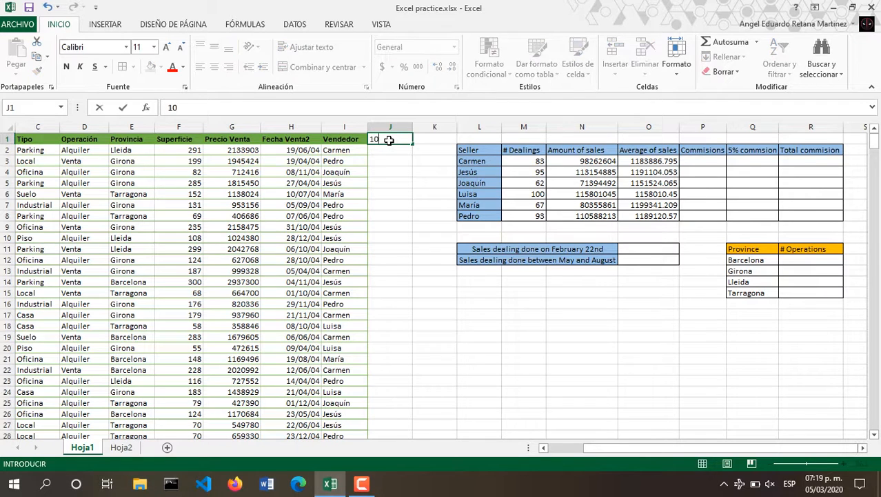
text(% commmisions)
key(Return)
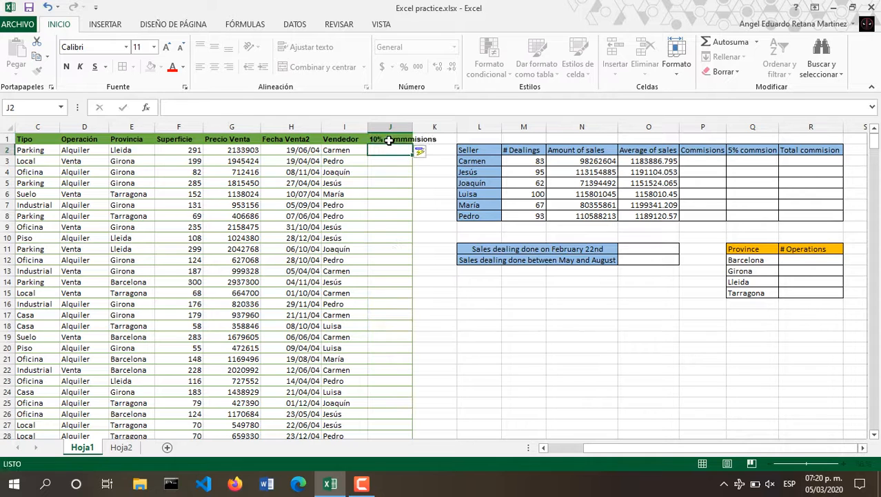
drag(413, 129, 438, 130)
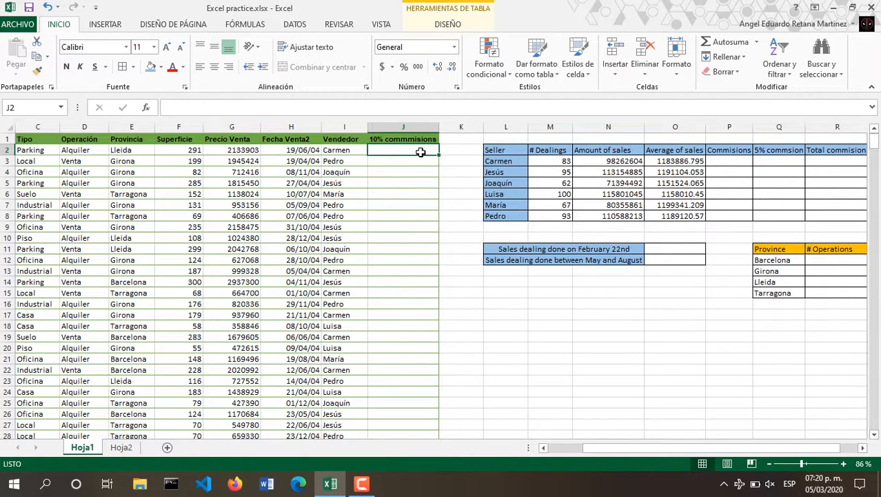
Fill the column with =[@[Precio Venta]]*0.1, 10% of each row's Precio Venta.
text(=)
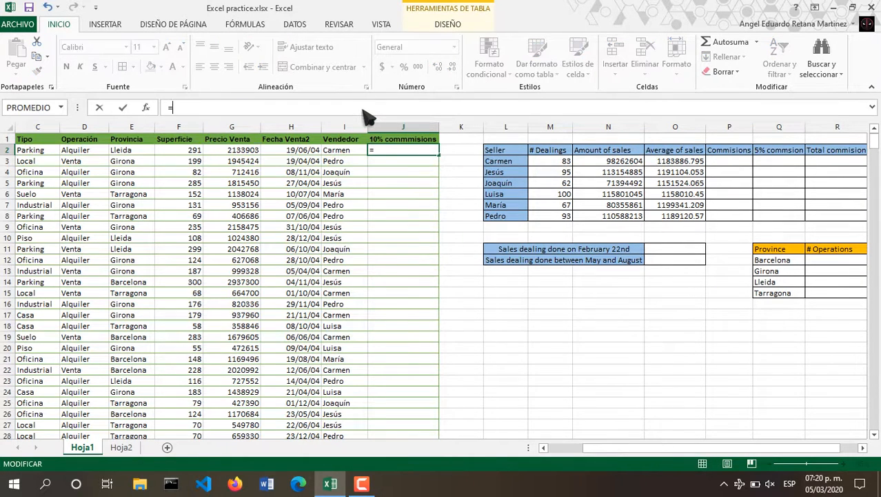
key(Left)
key(Left)
key(Left)
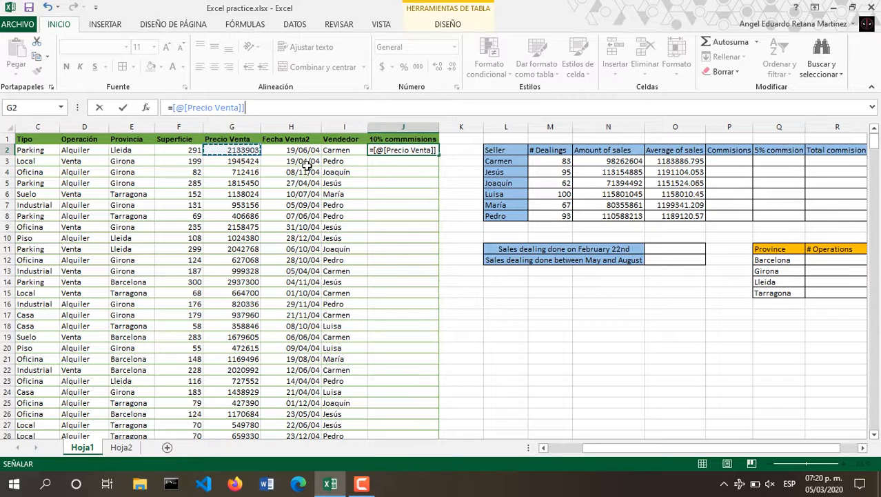
text(*)
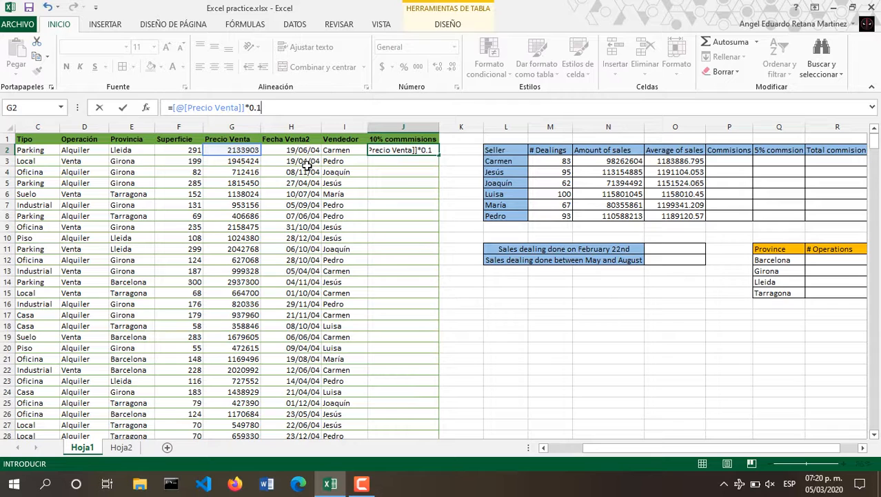
key(Return)
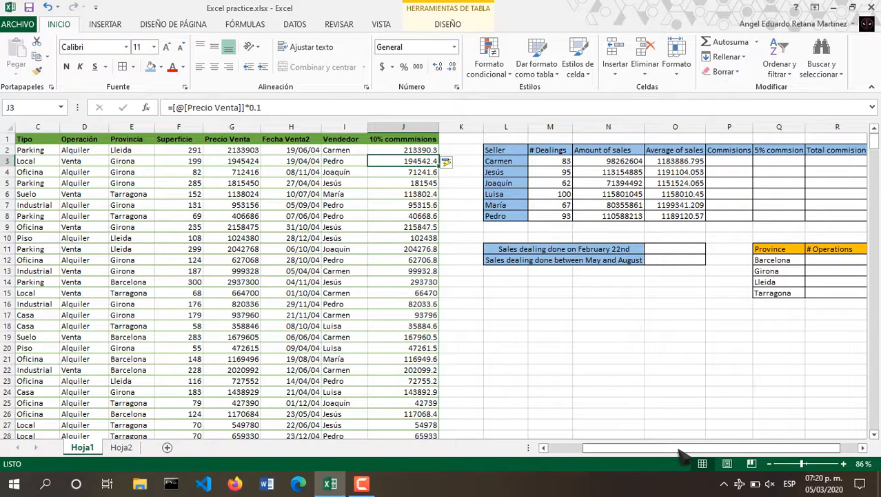
drag(683, 448, 700, 450)
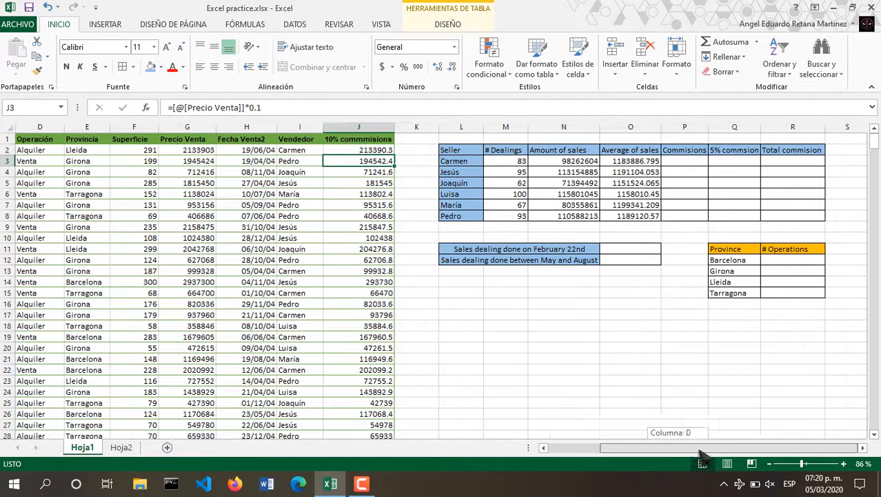
Enter =SUMAR.SI.CONJUNTO(J:J,I:I,L3) in P3 for Carmen's commissions.
click(699, 160)
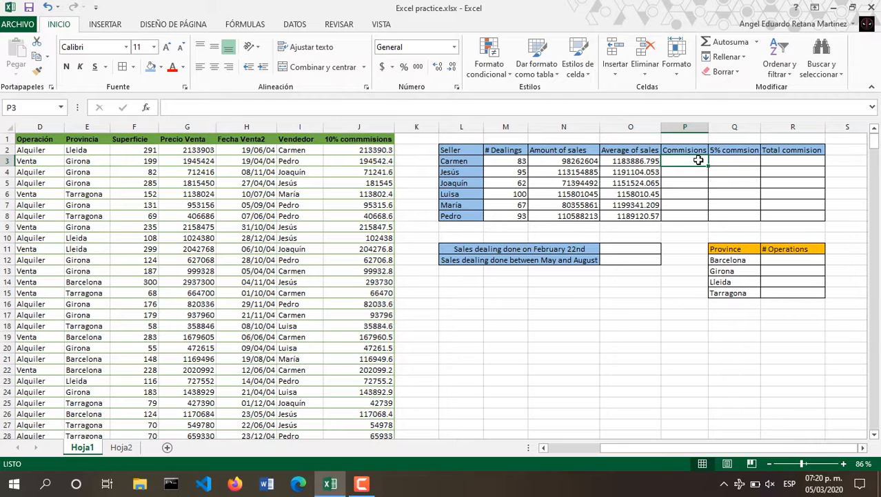
text(=)
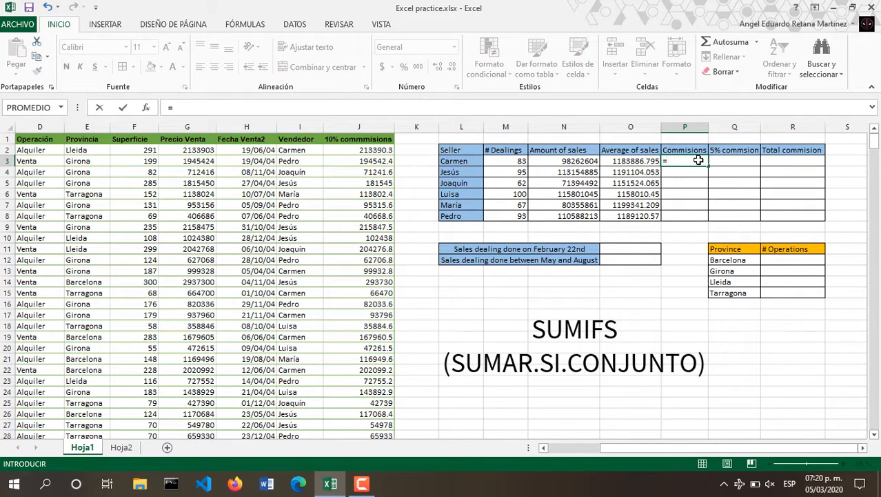
text(sumar.si)
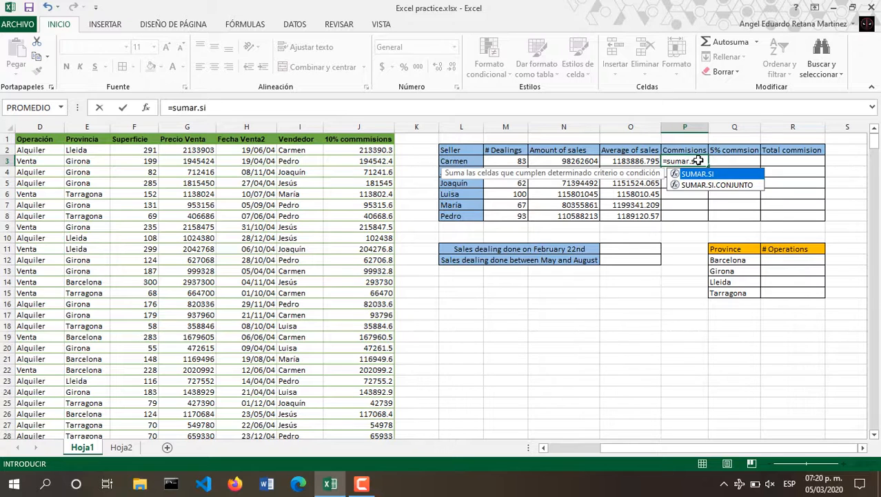
double_click(714, 185)
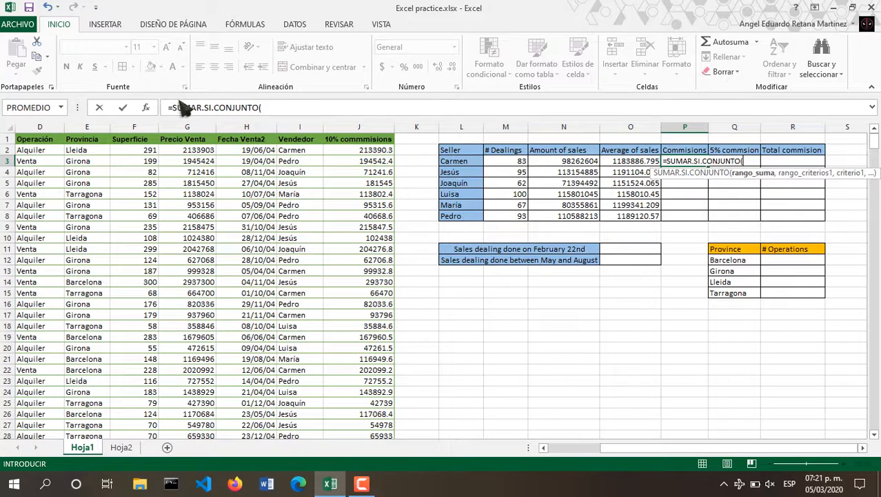
click(146, 107)
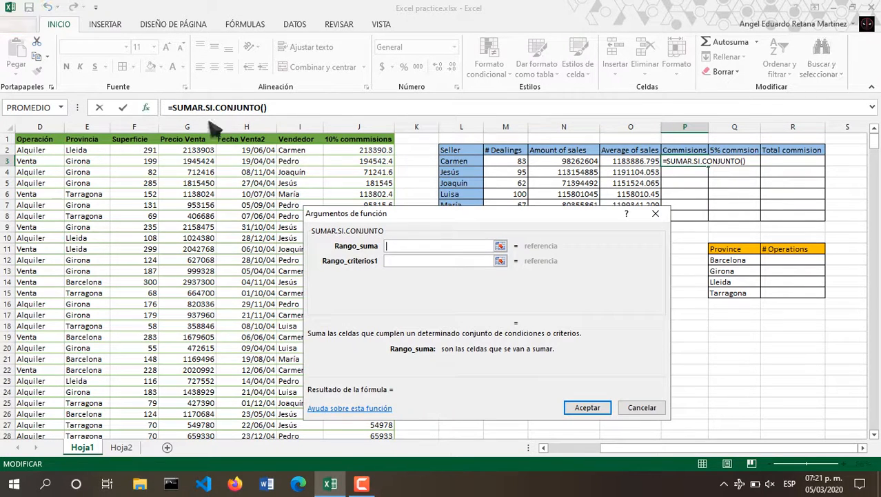
click(500, 246)
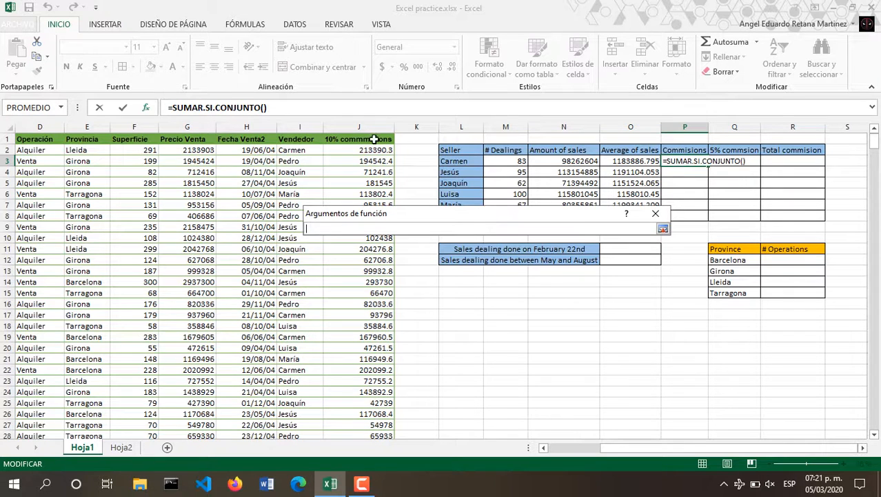
click(373, 125)
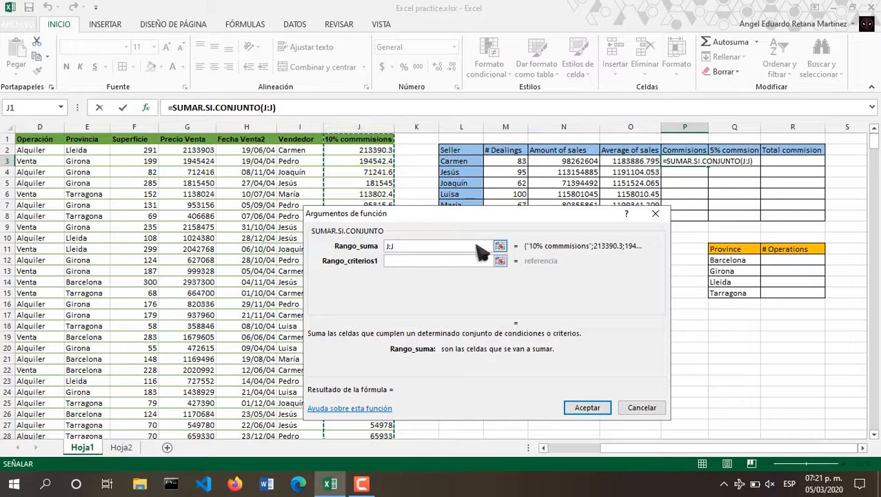
click(500, 262)
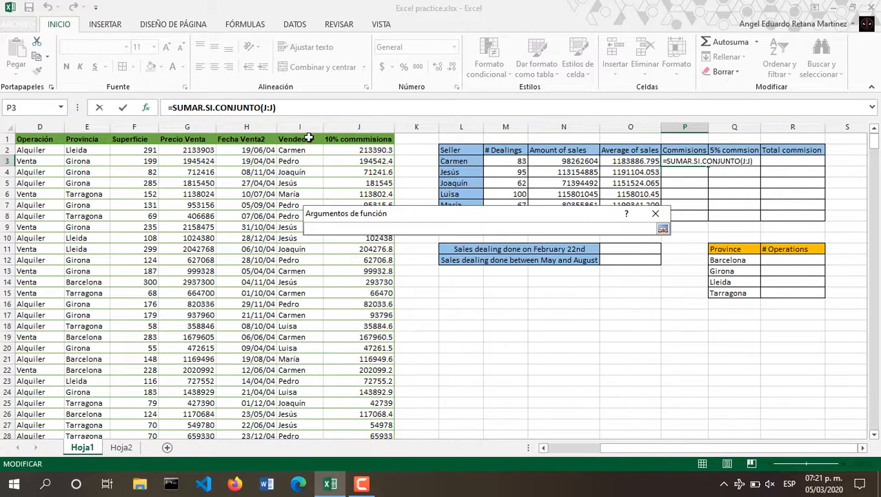
click(301, 125)
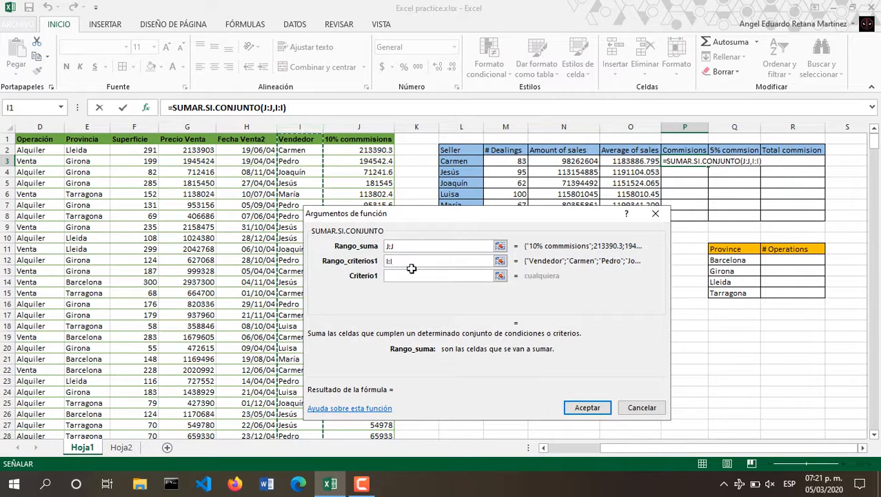
click(500, 275)
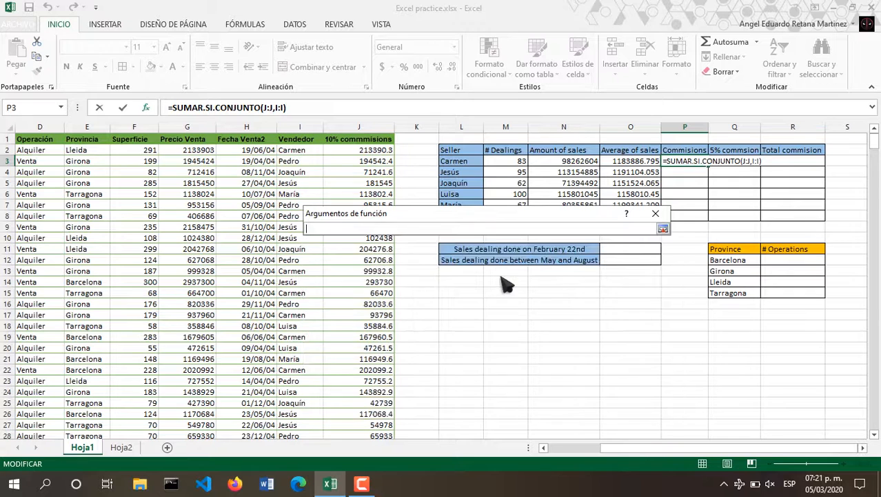
click(473, 160)
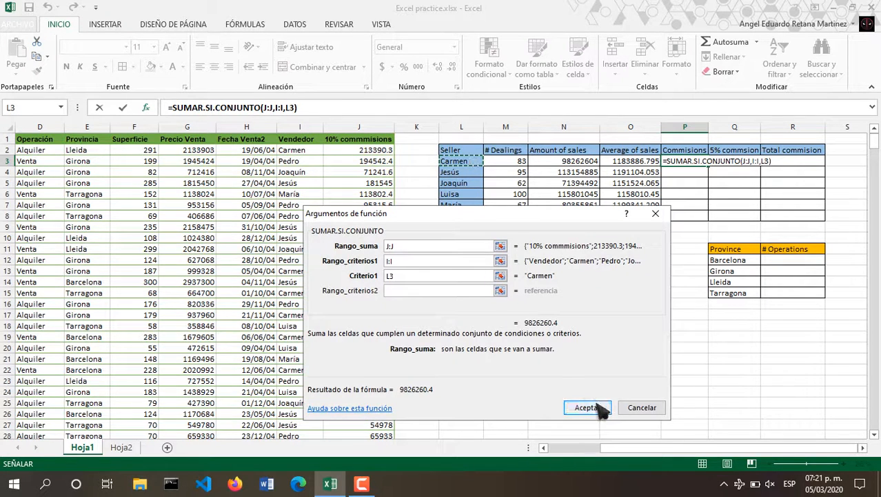
click(601, 410)
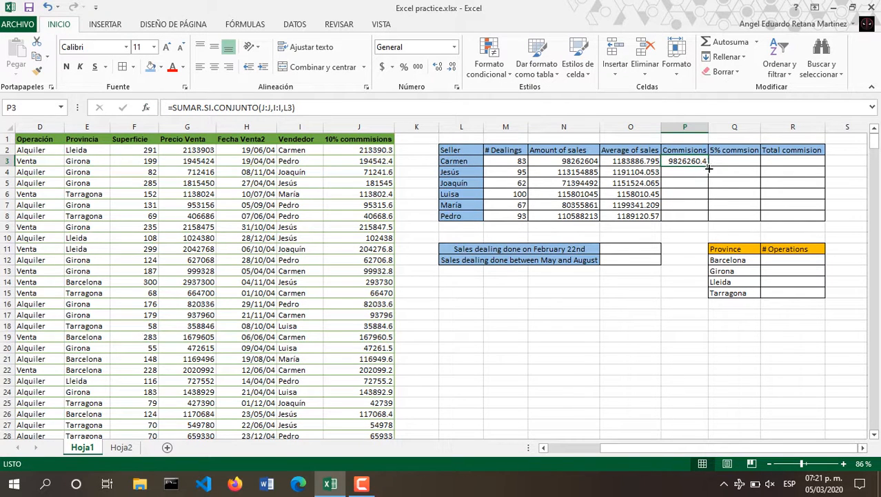
Copy the commission formula down to P8, from 9826260.4 for Carmen to 11058821 for Pedro.
drag(710, 165, 712, 217)
click(691, 251)
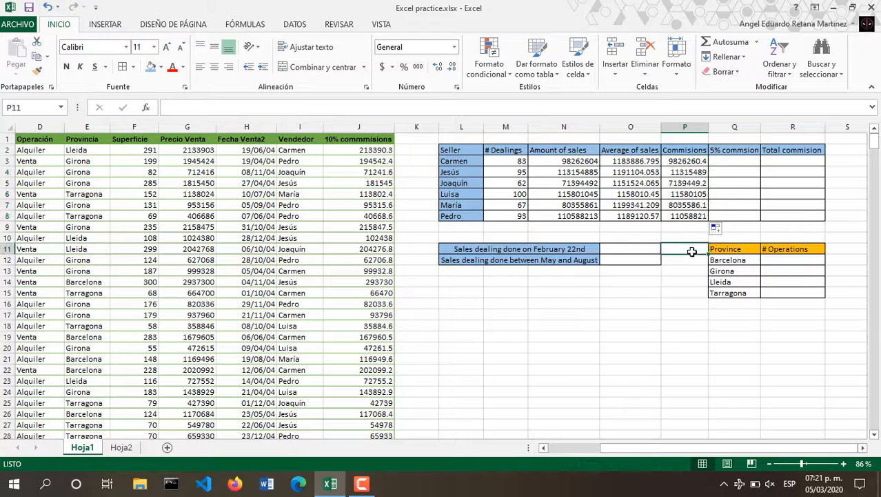
click(746, 153)
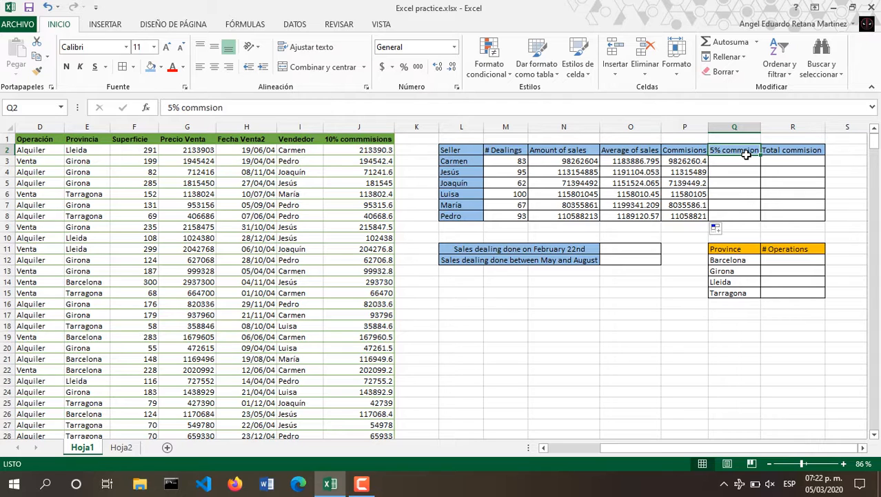
Start an SI formula in Q3 testing whether P3 exceeds 100000000.
click(734, 164)
text(=)
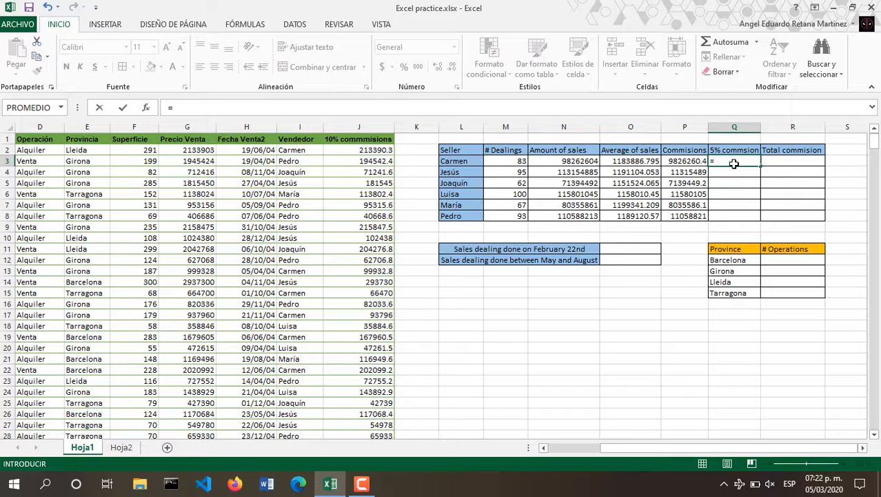
click(670, 162)
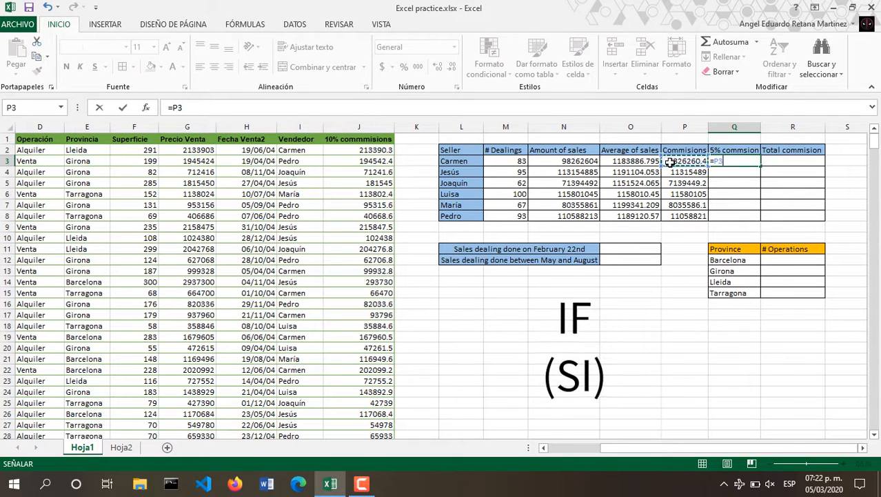
key(BackSpace)
key(BackSpace)
text(si)
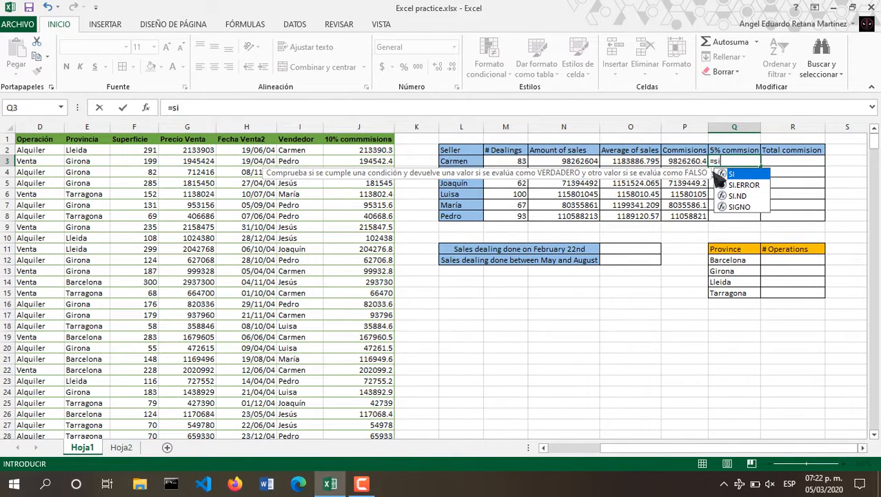
double_click(729, 183)
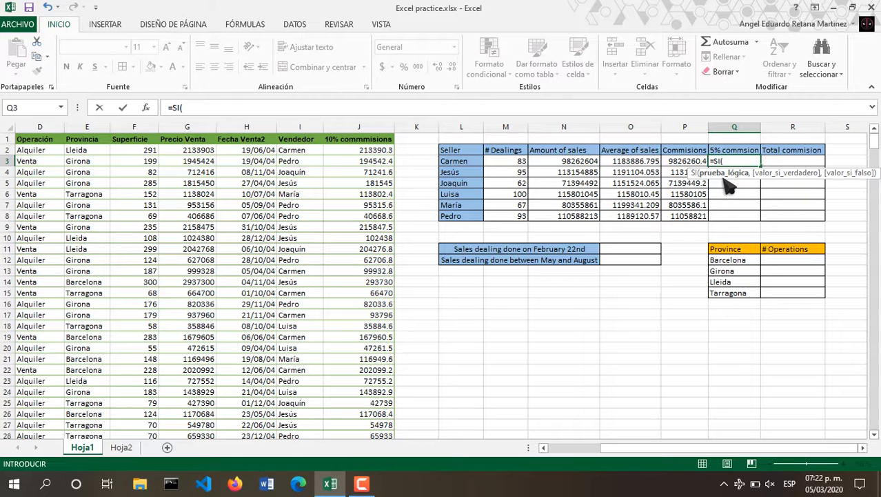
click(146, 108)
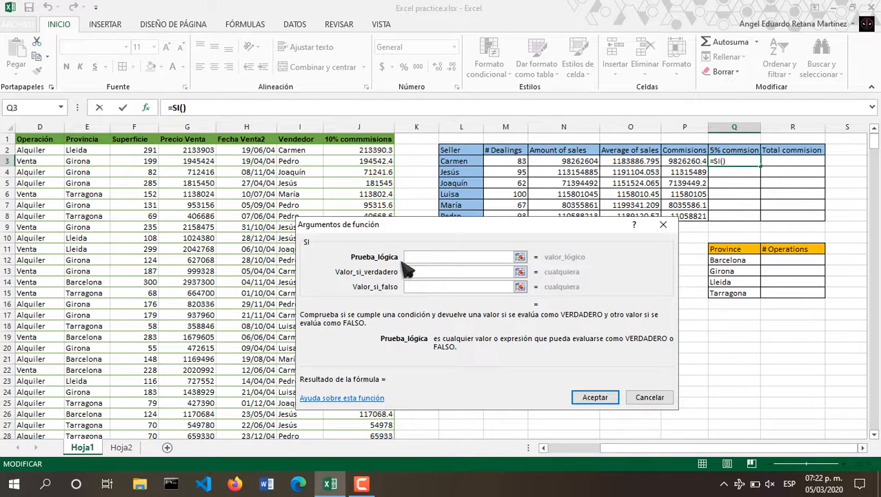
click(663, 161)
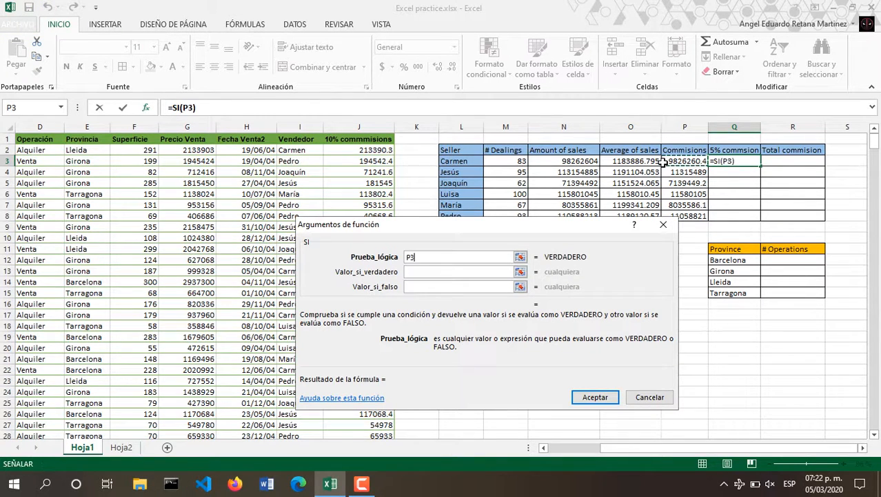
text(>100)
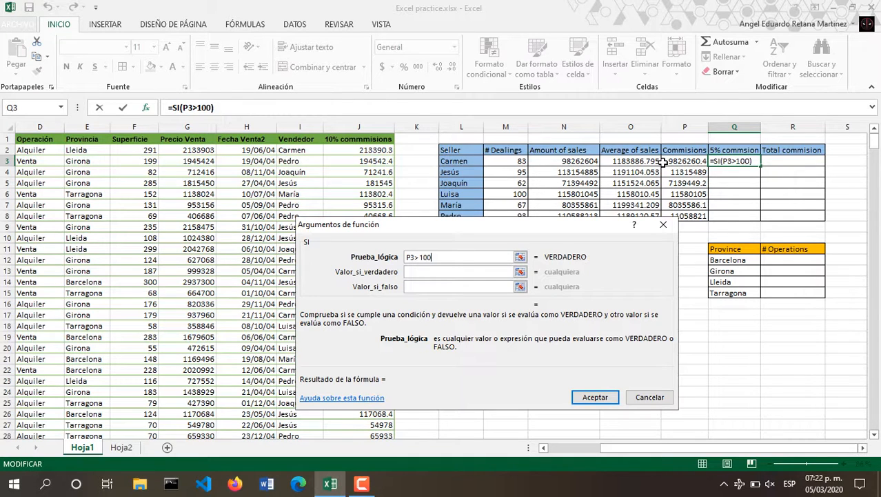
text(00000)
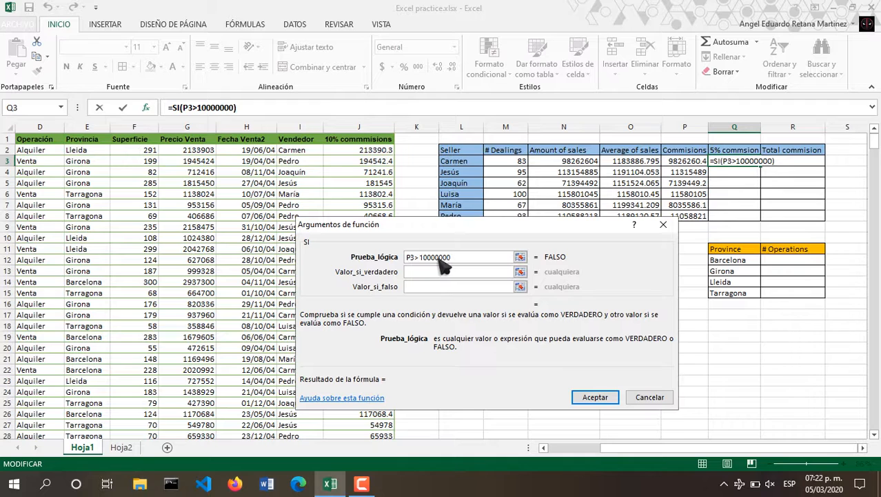
text(0)
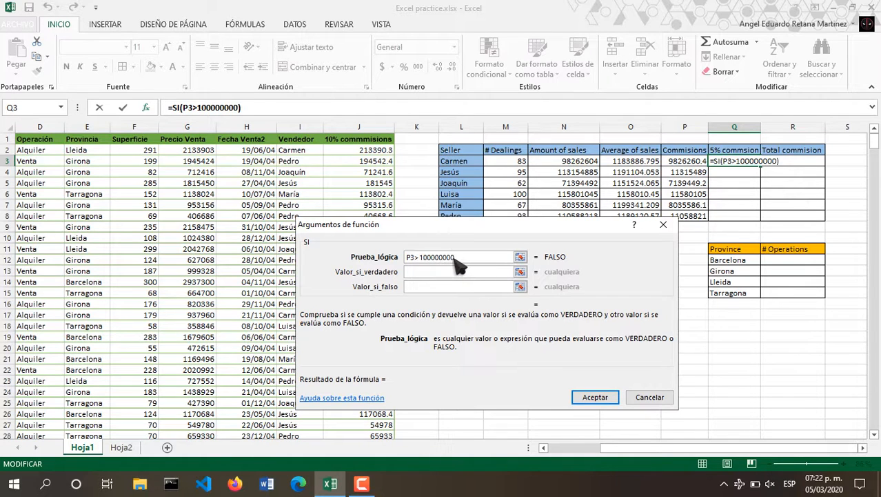
Complete Q3 as =SI(P3>100000000,P3*0.05,0).
click(465, 273)
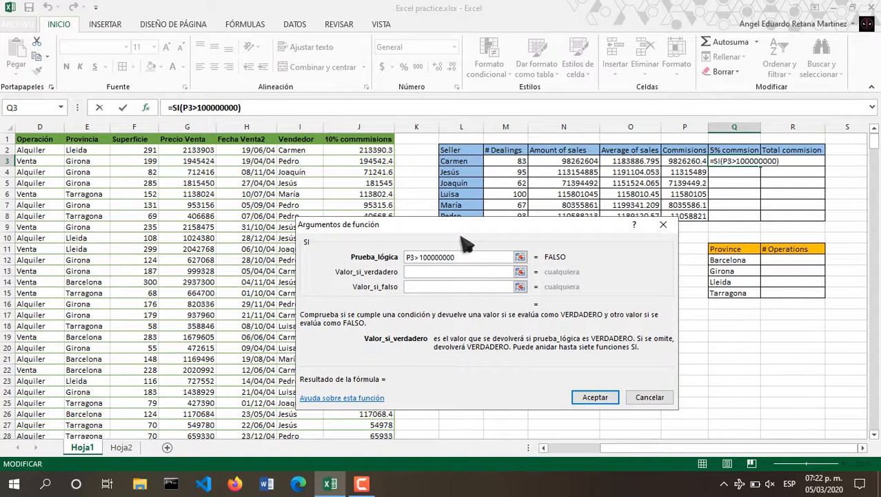
click(694, 171)
click(686, 160)
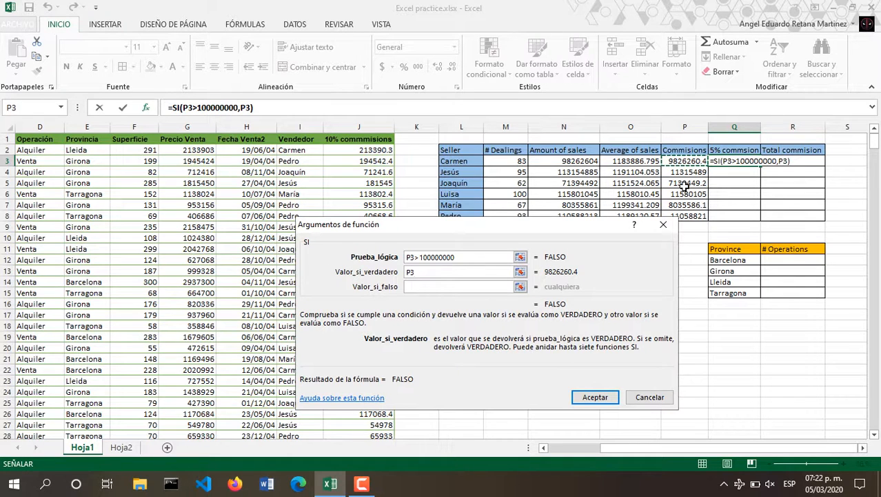
text(*0.05)
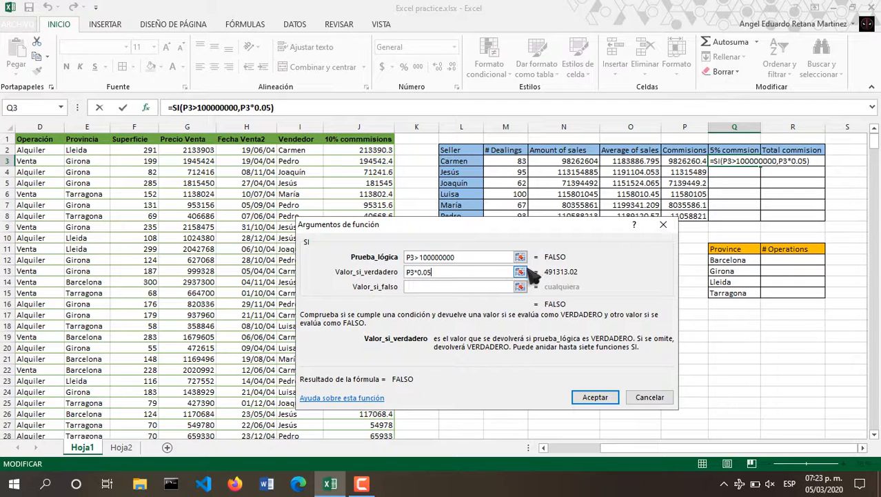
click(502, 288)
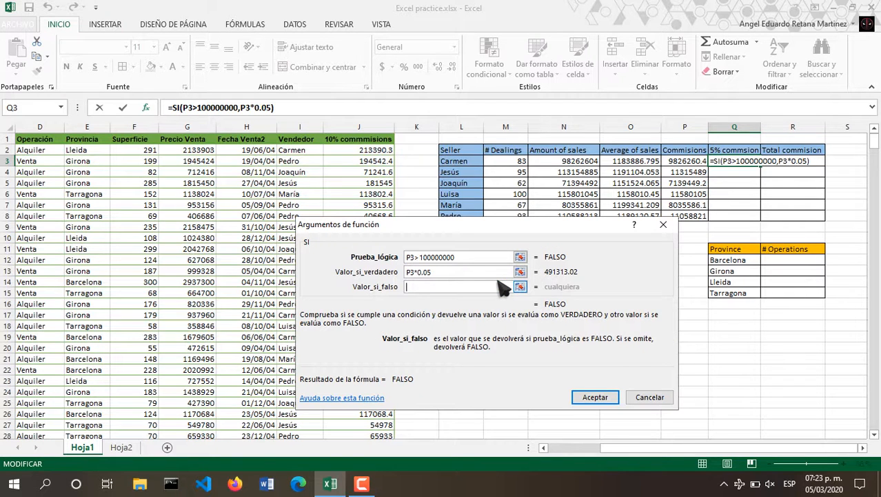
click(595, 396)
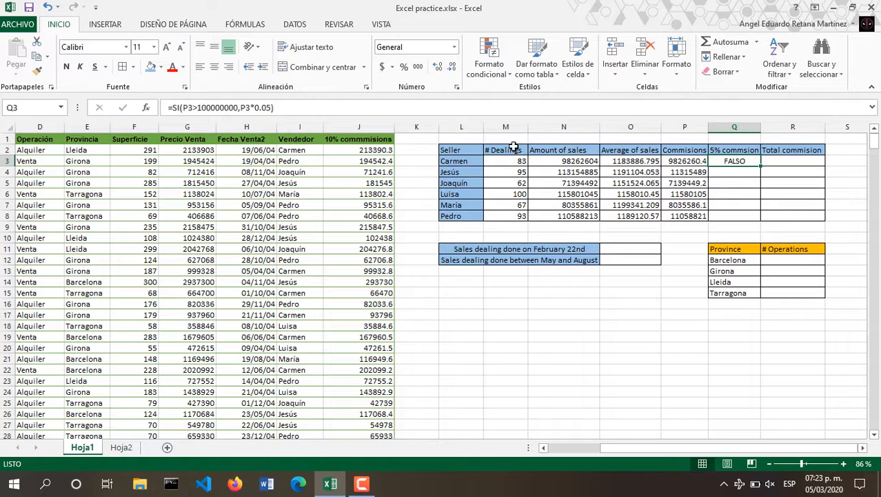
click(273, 108)
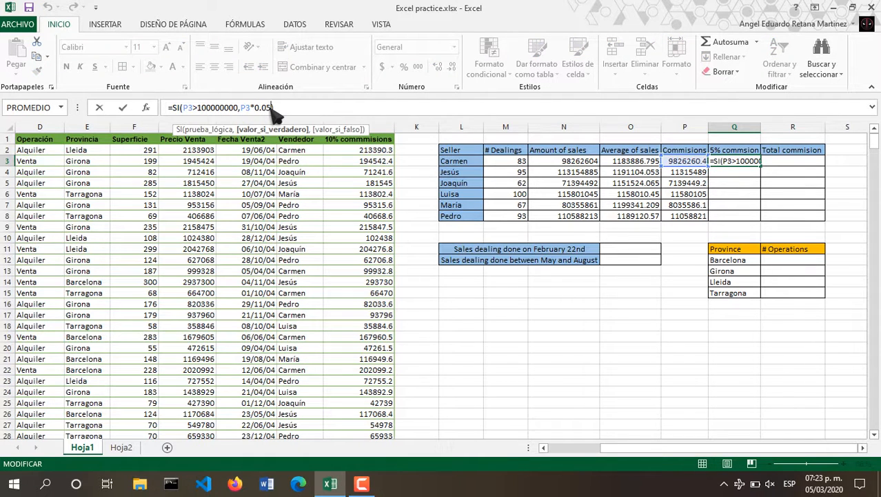
text(,0))
key(Return)
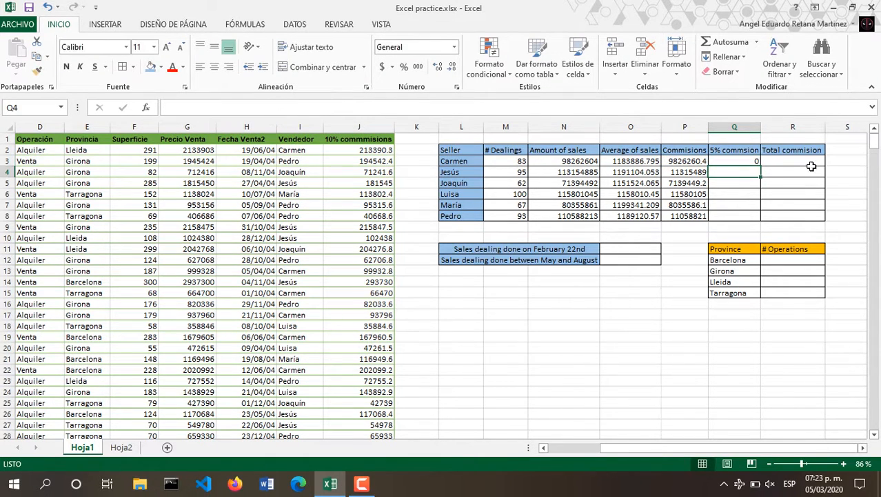
Copy the SI formula down column Q to Q8.
click(753, 161)
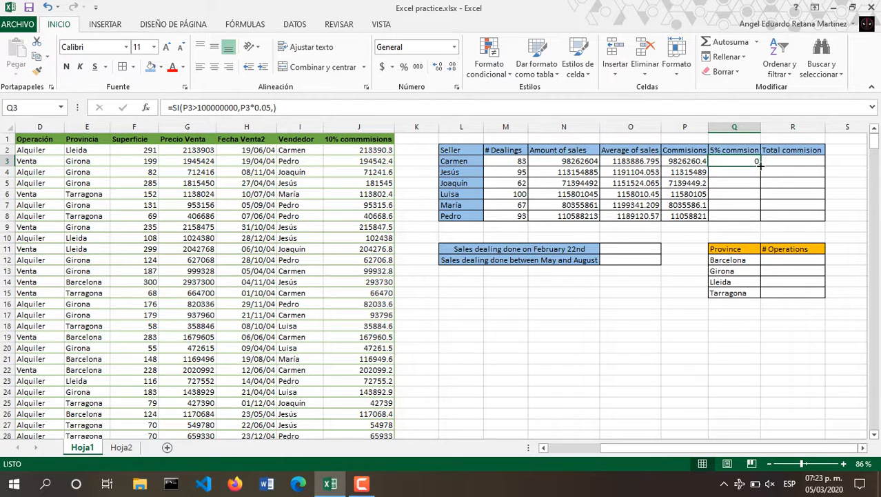
drag(761, 166, 760, 220)
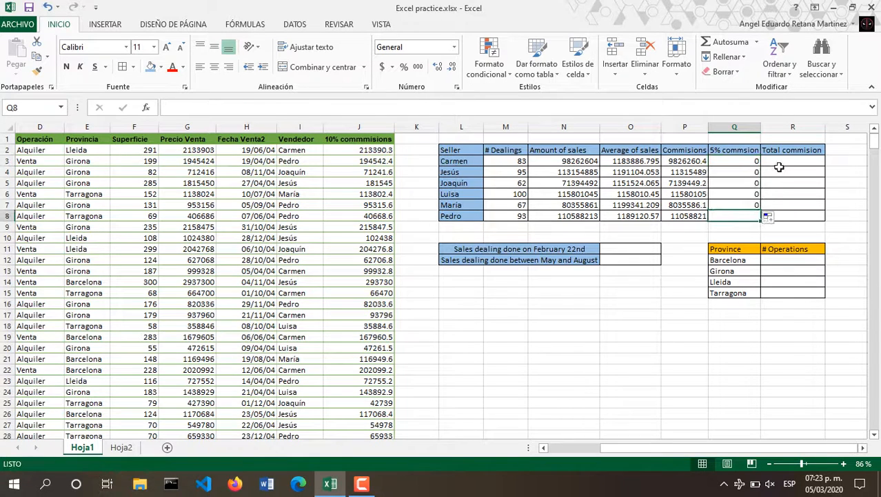
key(ctrl+z)
drag(761, 166, 760, 219)
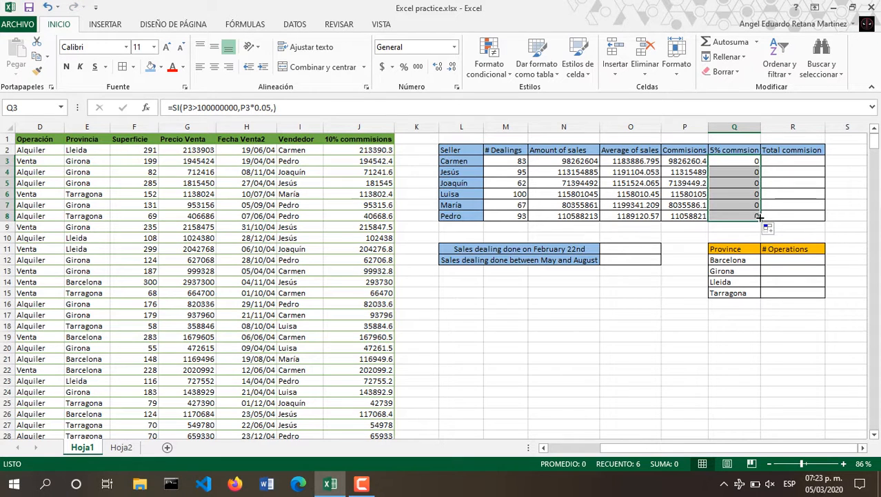
Change the test to N3>100000000, keeping P3*0.05 as the true result.
click(195, 109)
key(BackSpace)
key(BackSpace)
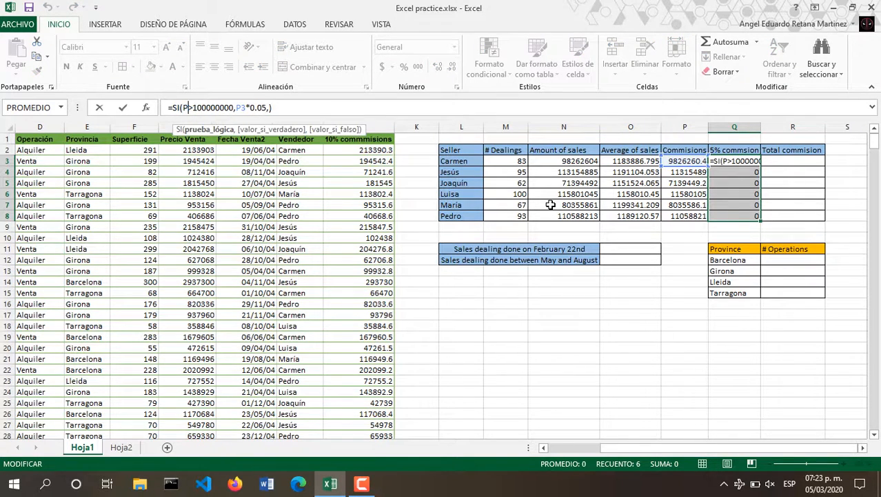
click(544, 161)
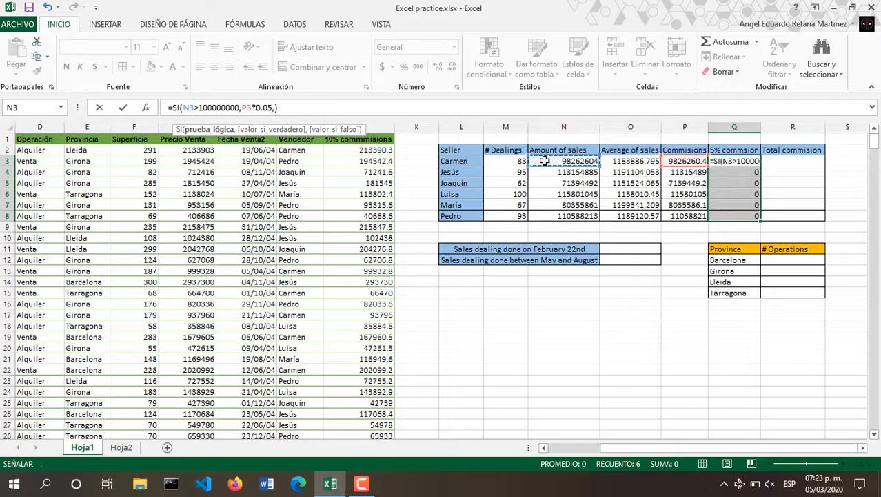
click(246, 107)
key(BackSpace)
text(N)
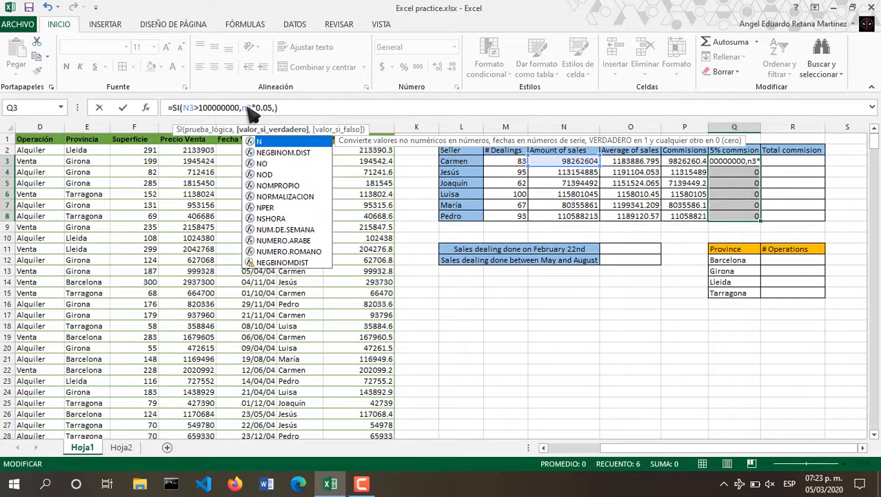
key(BackSpace)
text(P)
key(Return)
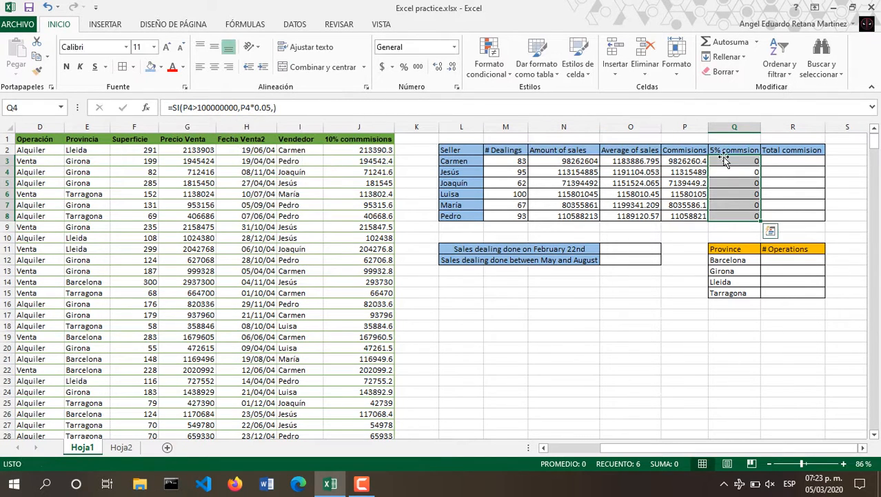
Recopy the corrected formula to Q8, giving 5% commissions for Jesús, Luisa and Pedro.
click(779, 167)
click(757, 161)
drag(760, 166, 764, 217)
click(791, 175)
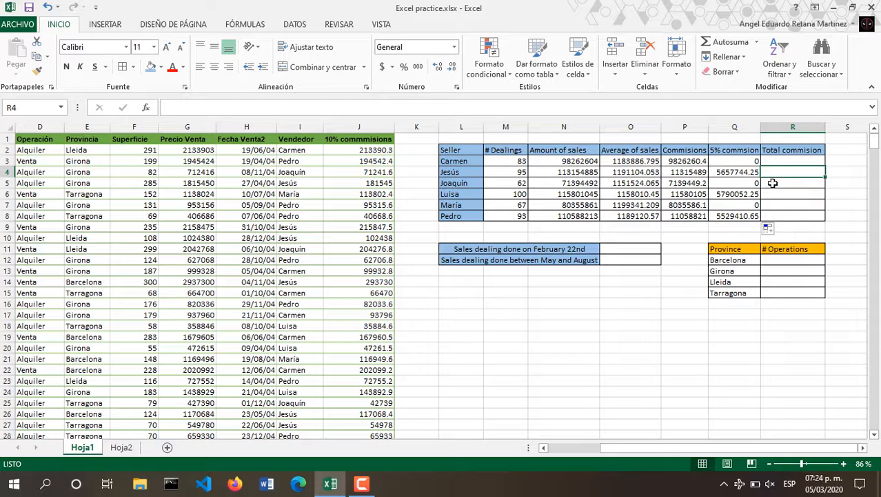
click(789, 160)
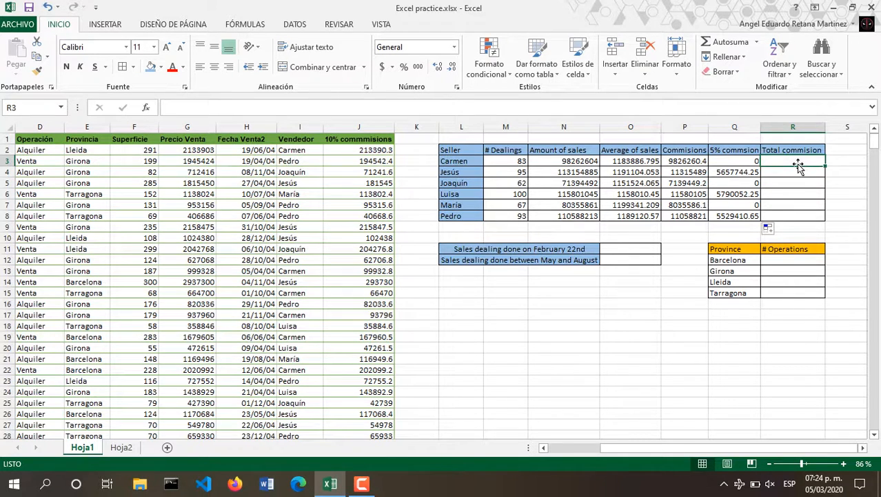
Enter =P3+Q3 in R3 and copy it down for every seller's total commission.
text(=)
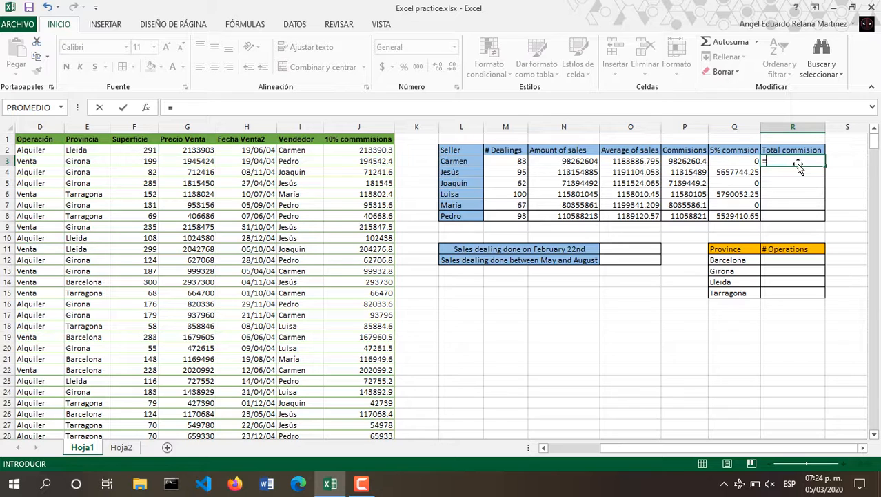
click(674, 161)
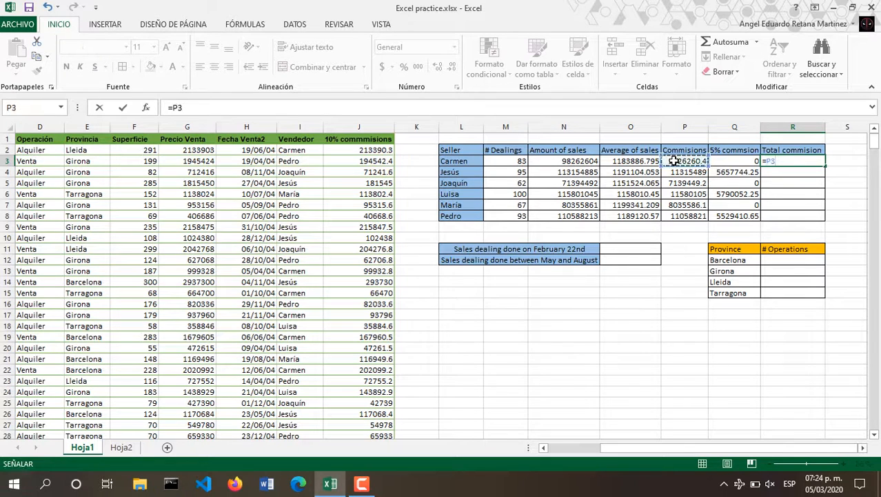
text(+)
click(721, 161)
key(Return)
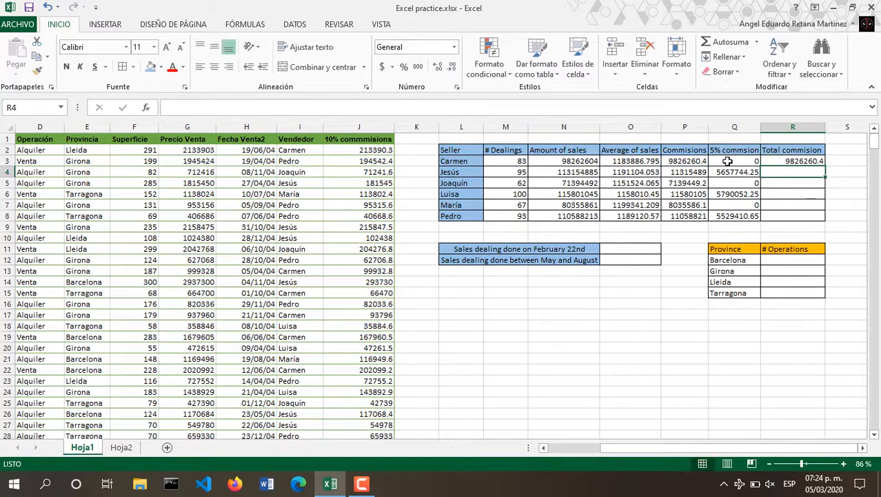
click(789, 160)
drag(825, 167, 828, 211)
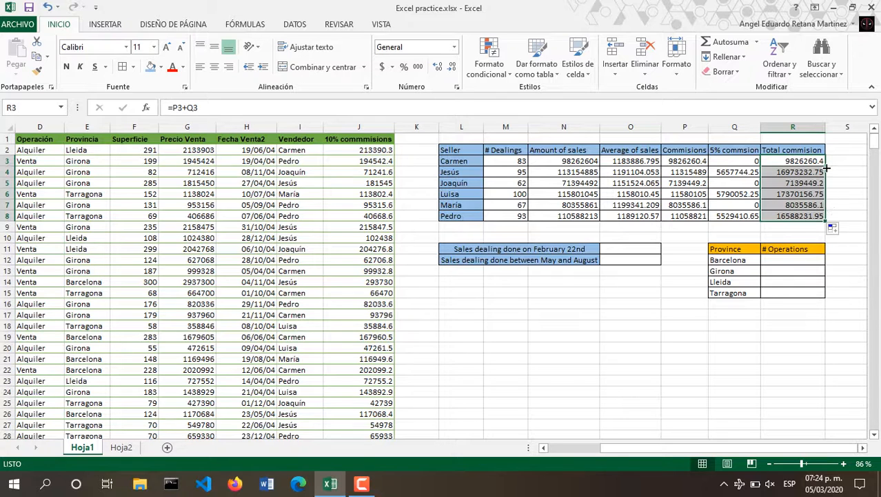
click(849, 194)
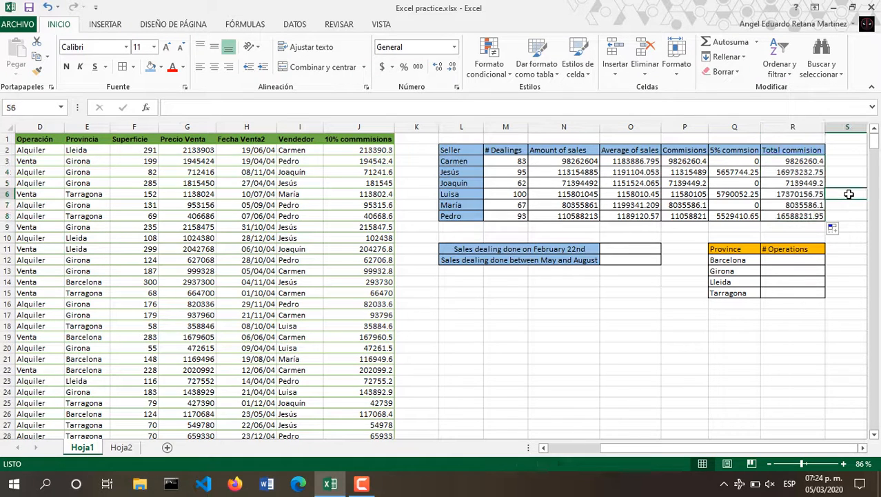
Enter =CONTAR.SI(B:B,"22/02/04") in O11, counting 3 February 22nd dealings.
scroll(621, 276, right, 3)
click(432, 201)
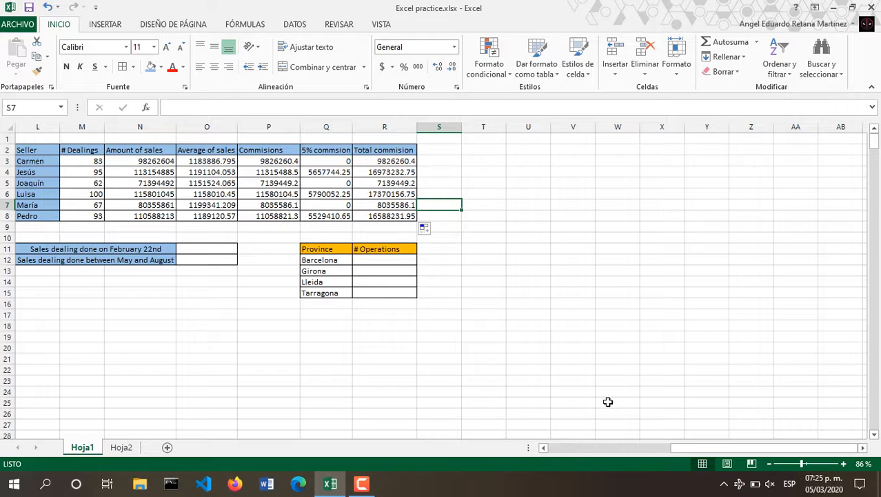
drag(745, 448, 710, 448)
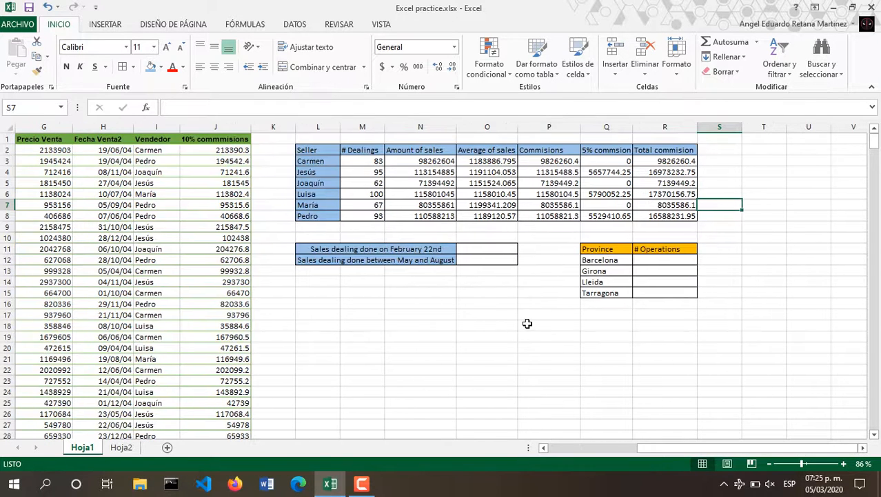
click(502, 250)
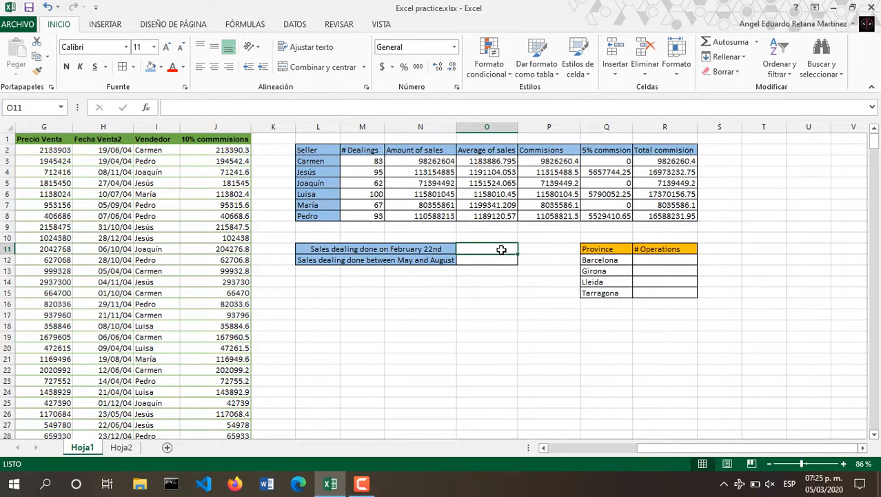
text(=)
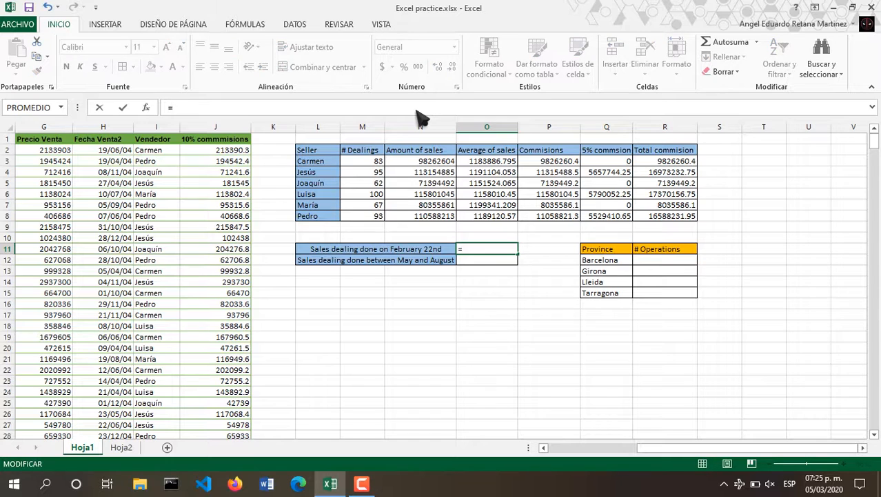
text(SUMA)
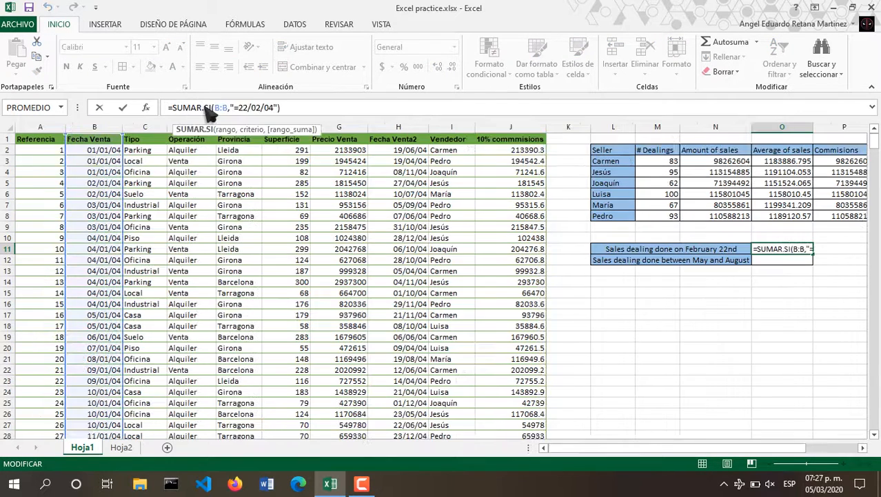
click(203, 108)
key(BackSpace)
key(BackSpace)
key(BackSpace)
key(BackSpace)
key(BackSpace)
text(CONTAR.SI(B:B,"=22/02/04)
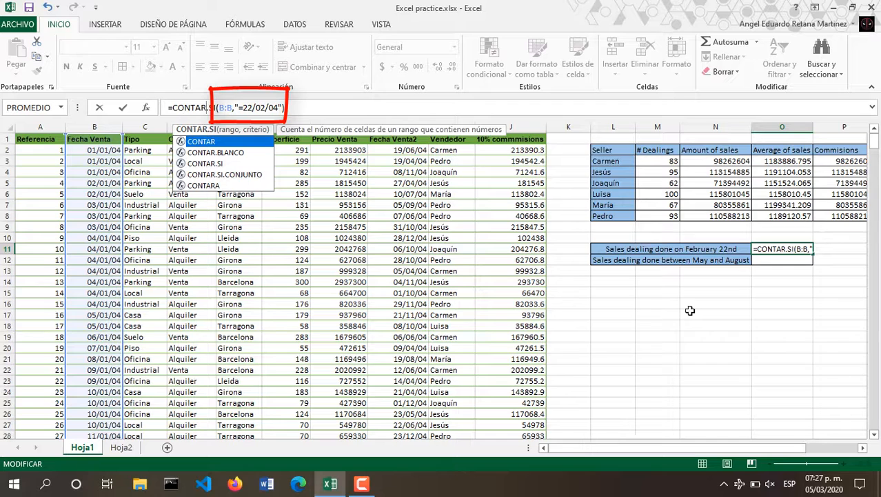
click(716, 339)
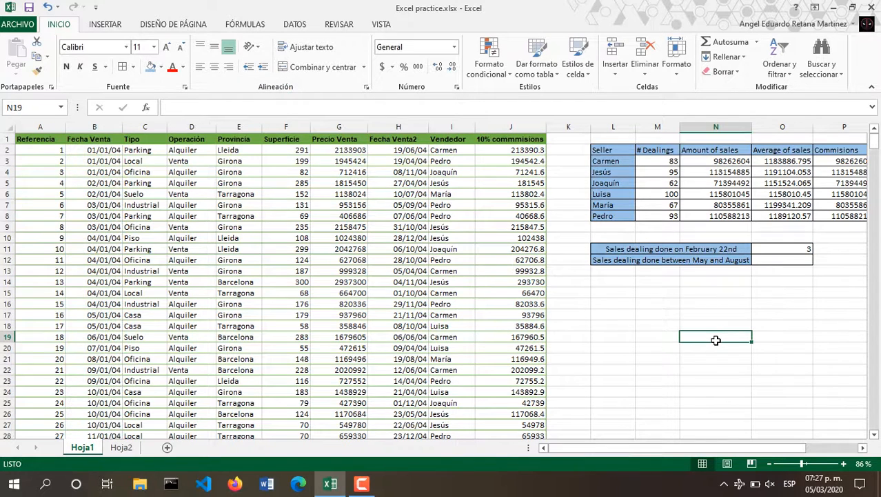
Start CONTAR.SI.CONJUNTO in O12 with column B dates ">=01/05/04" as first criterion.
click(780, 259)
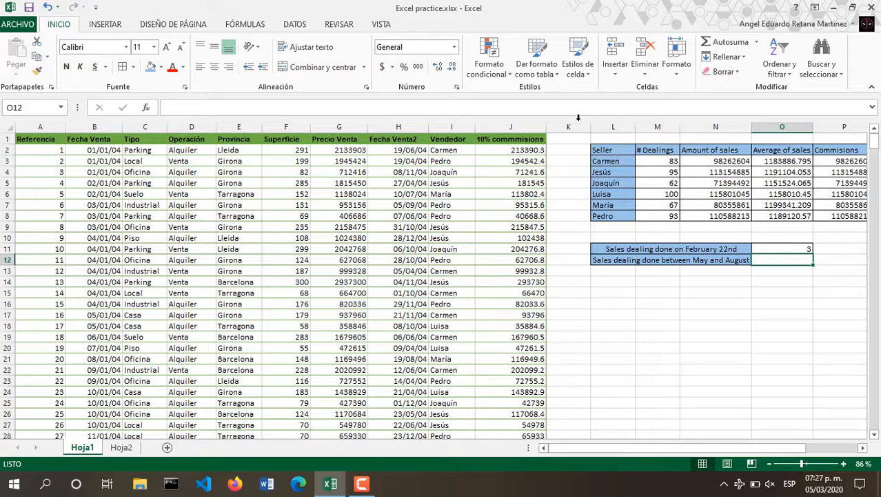
text(=)
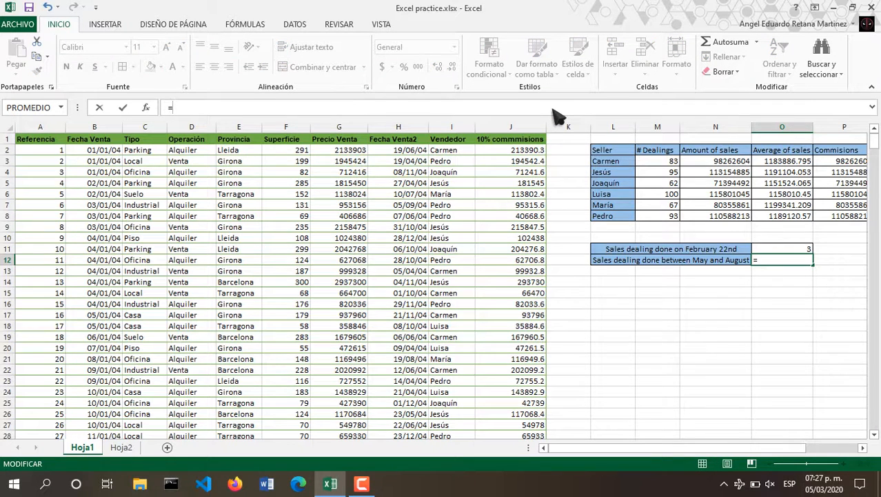
text(CONTAR.SI)
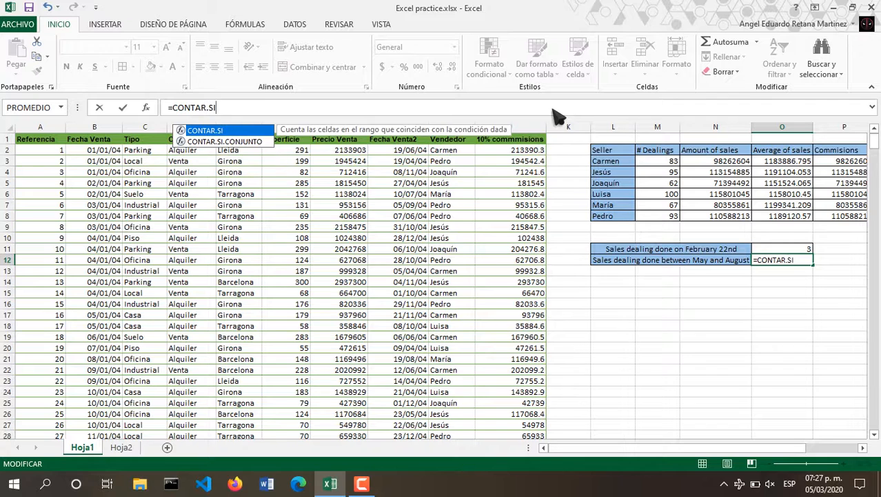
double_click(217, 142)
click(146, 107)
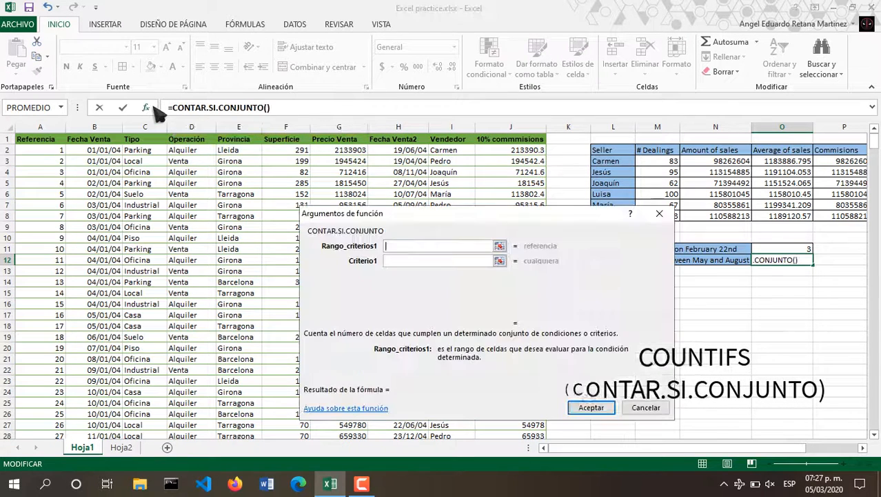
click(428, 262)
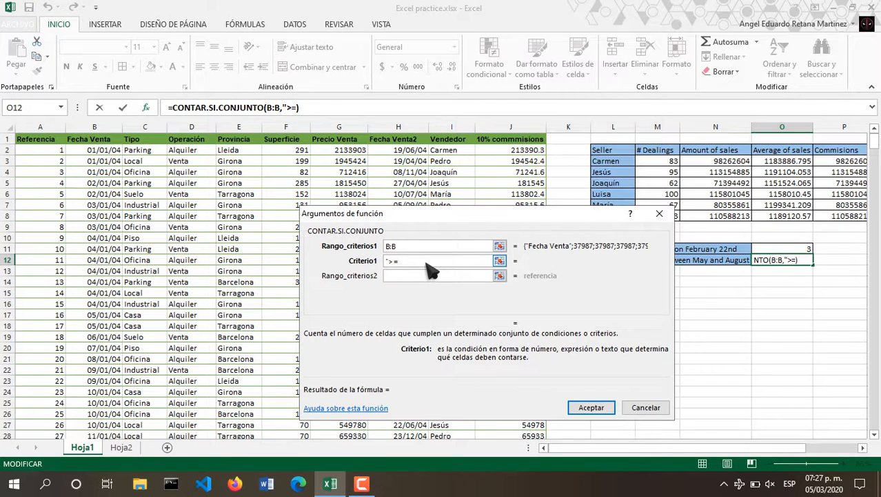
text(">=01/05/04)
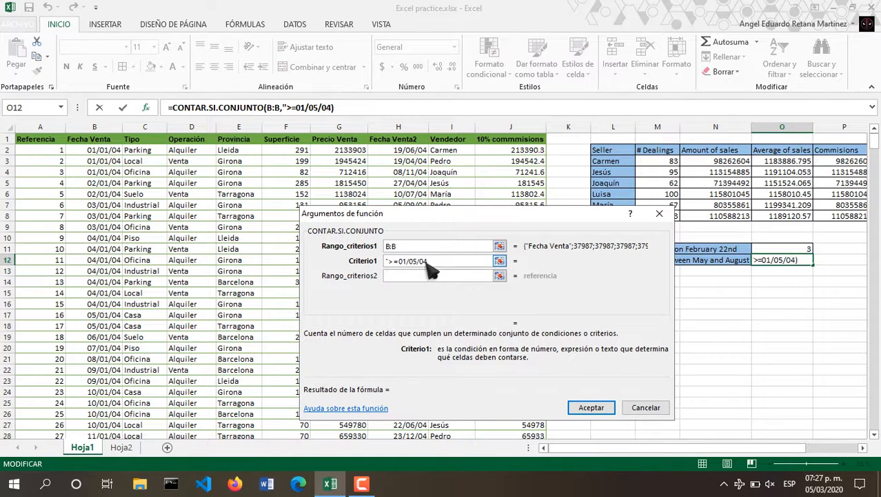
text(")
Add the B:B "<=31/08/04" criterion and commit, giving 186 dealings.
click(433, 276)
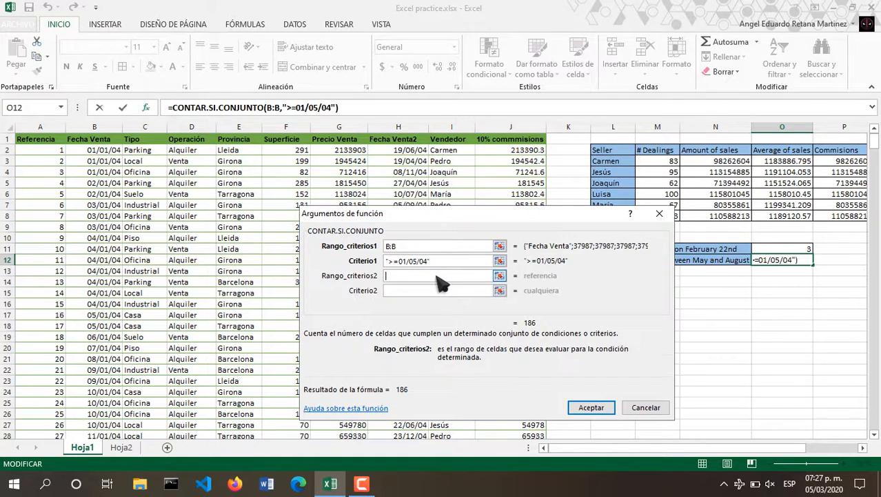
click(95, 126)
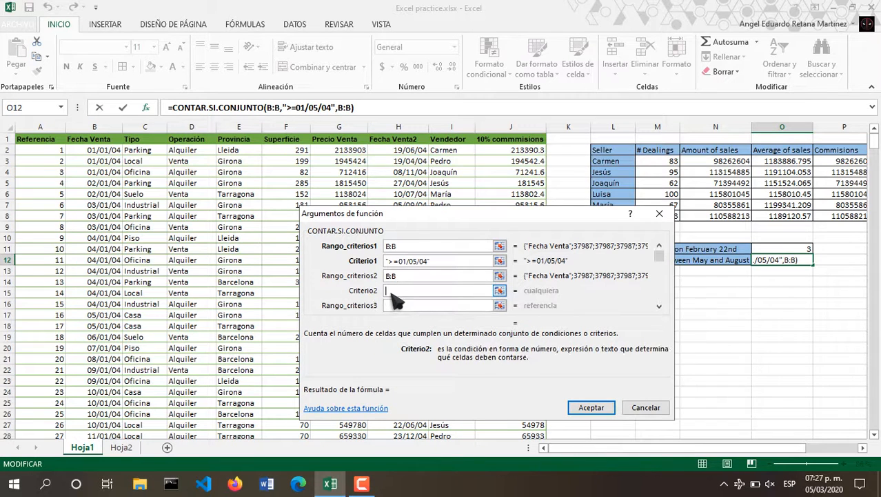
text("=)
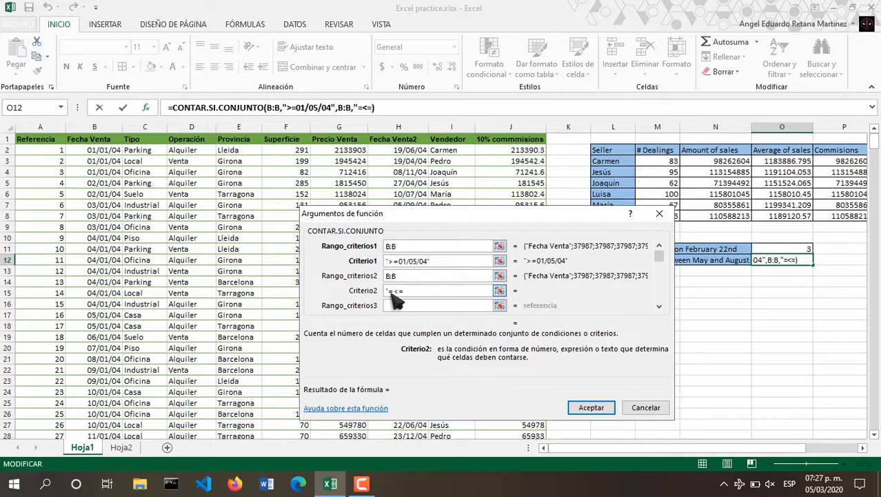
key(Left)
key(BackSpace)
text(31)
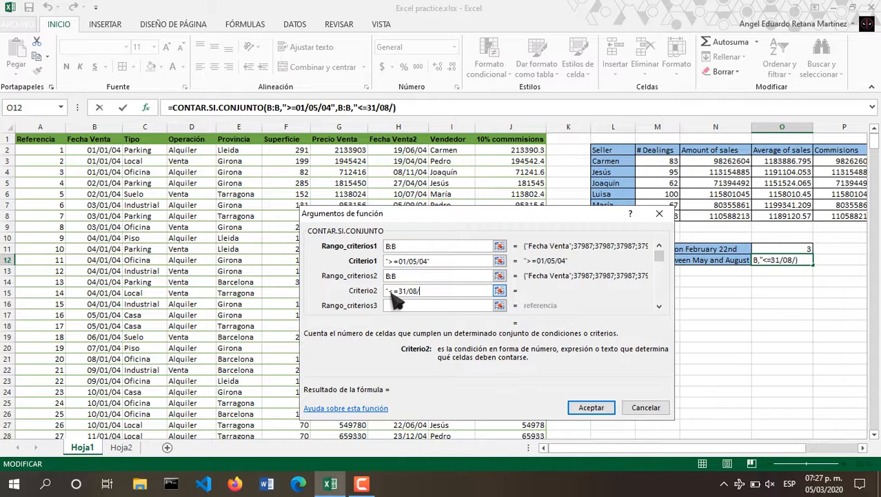
text(/08/04")
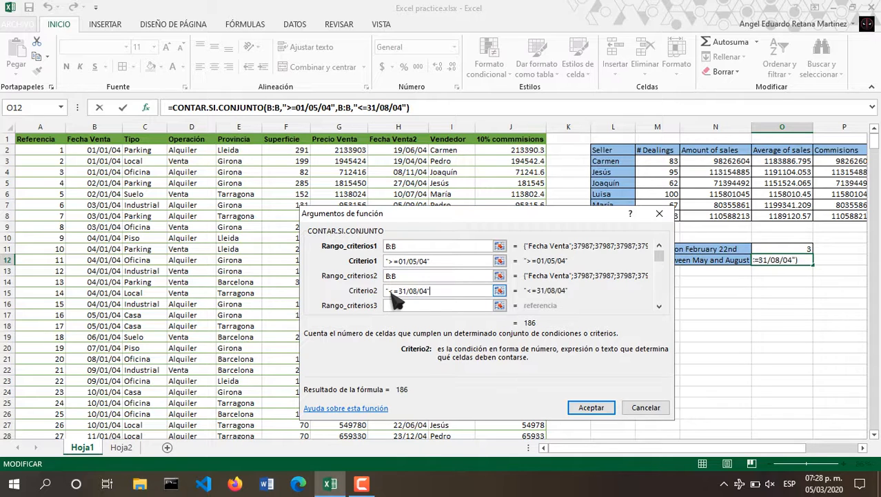
key(Return)
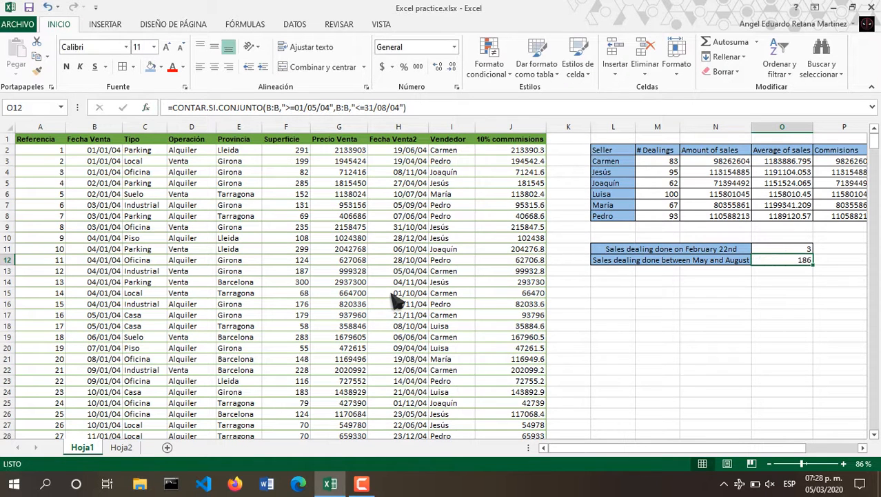
drag(617, 461, 688, 458)
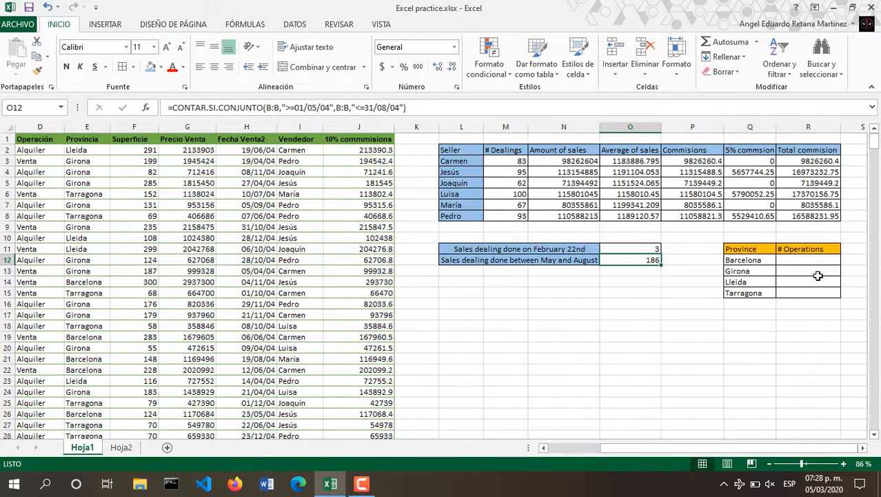
Enter =CONTAR.SI(E:E,Q12) in R12 and fill it down to R15 to count each province's operations.
click(818, 262)
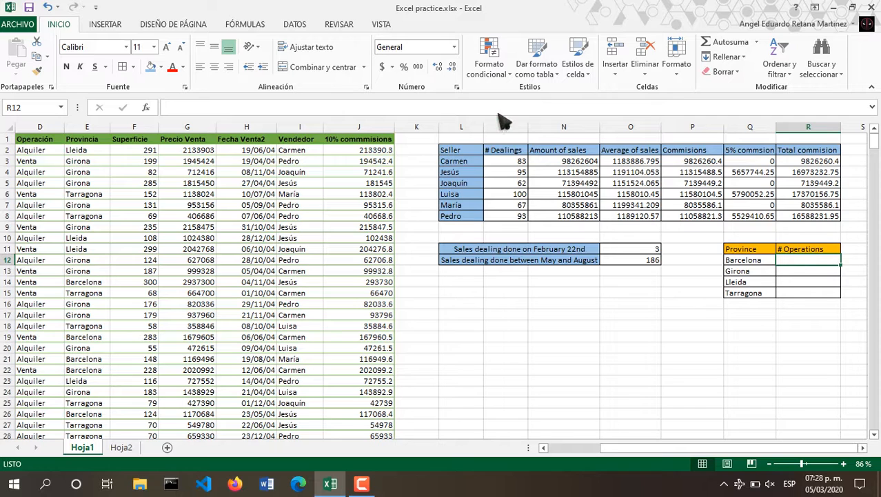
key(F2)
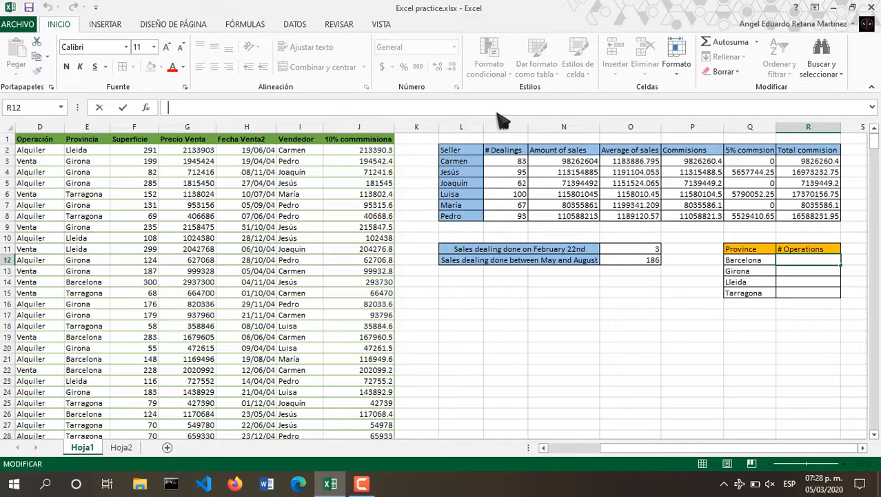
text(=CON)
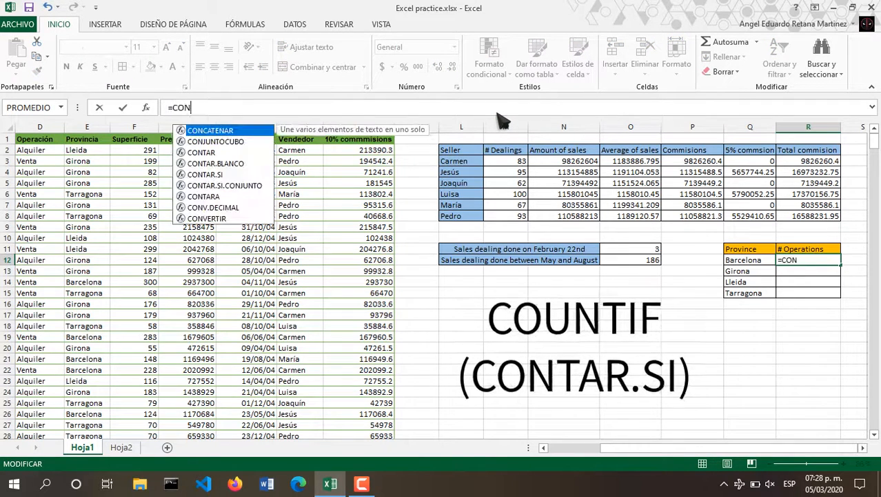
text(TAR.SI)
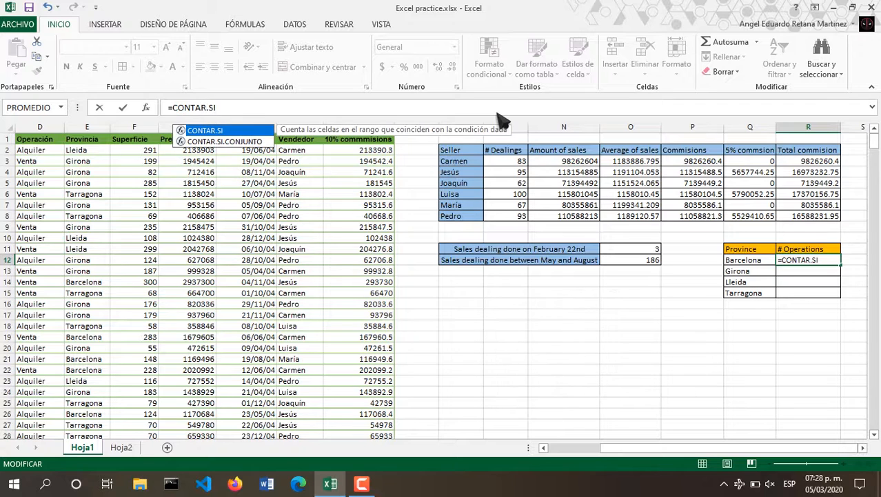
text(()
click(146, 108)
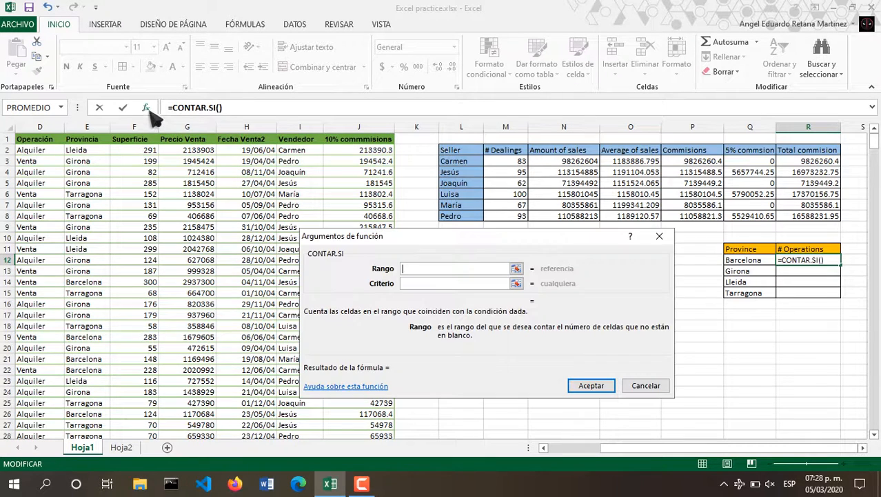
click(99, 126)
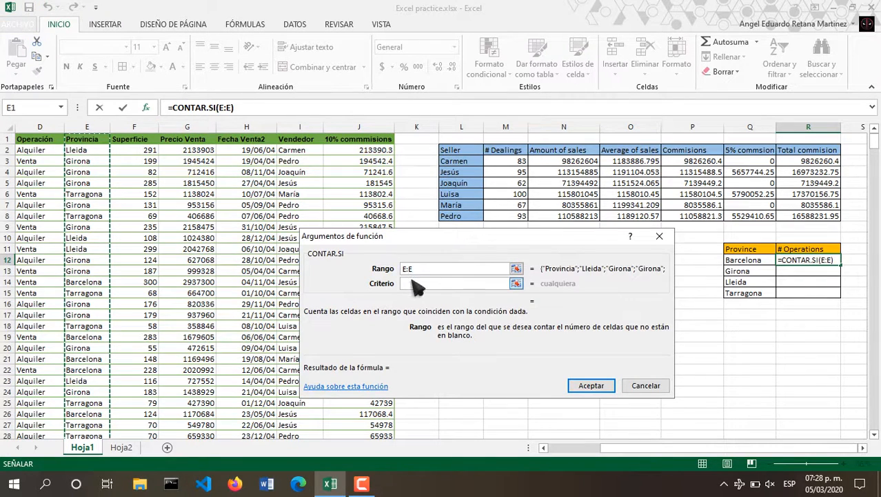
click(473, 282)
click(739, 260)
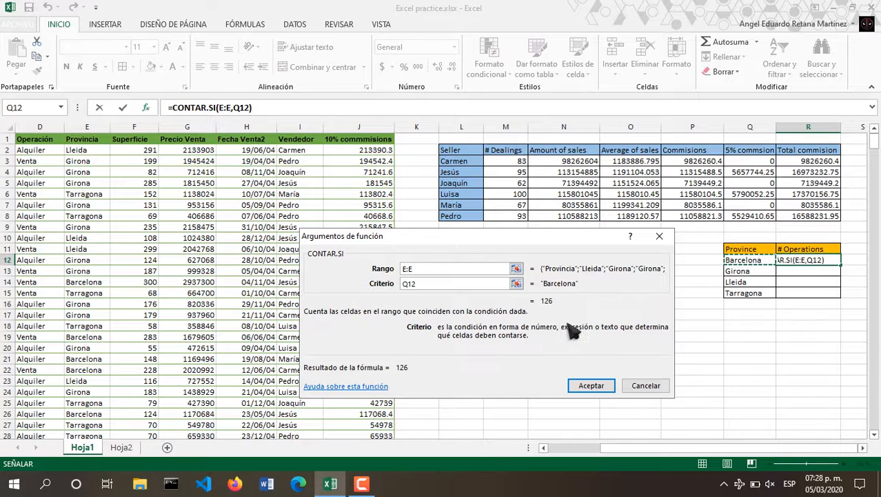
click(612, 387)
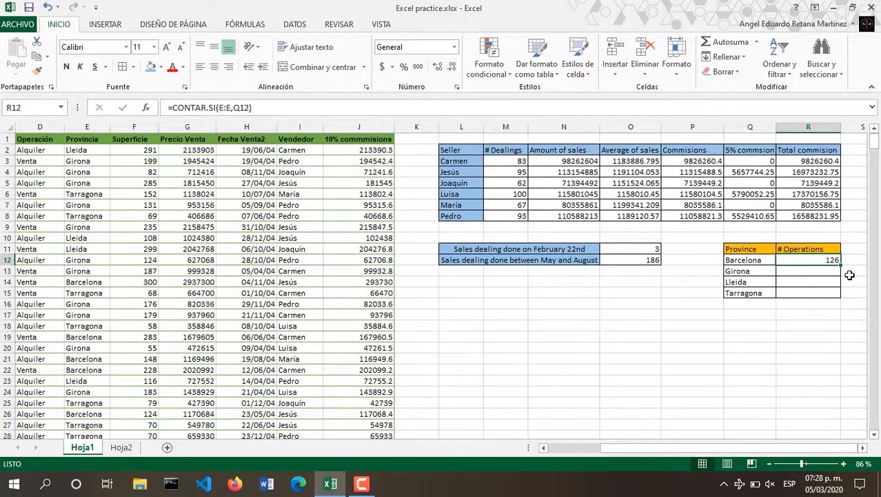
drag(840, 265, 841, 296)
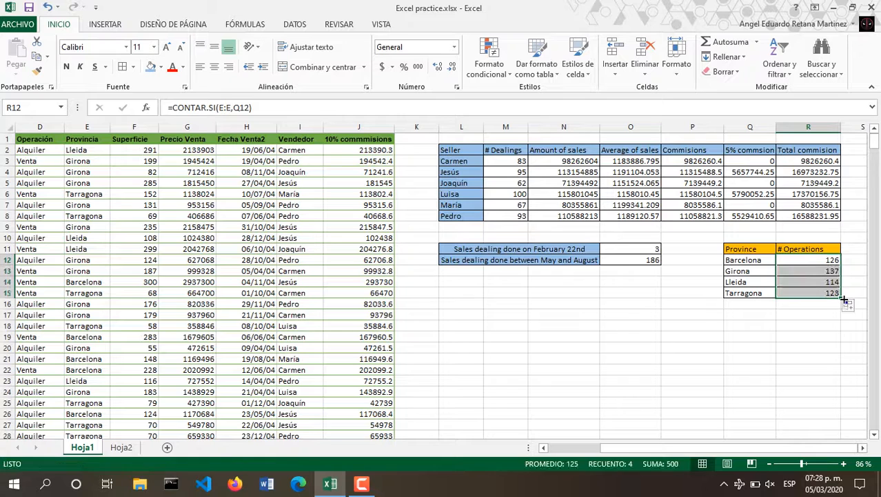
Highlight the top 5 Precio Venta values with green fill and dark green text.
click(187, 127)
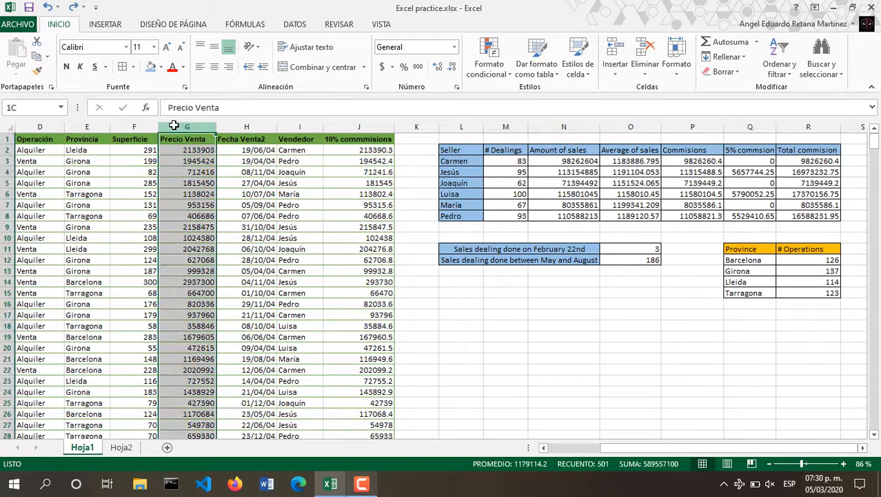
click(489, 61)
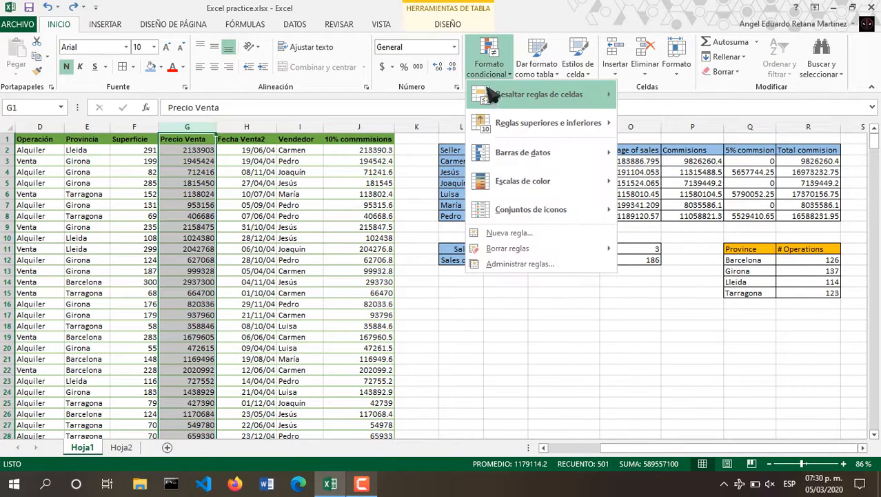
mouse_move(547, 122)
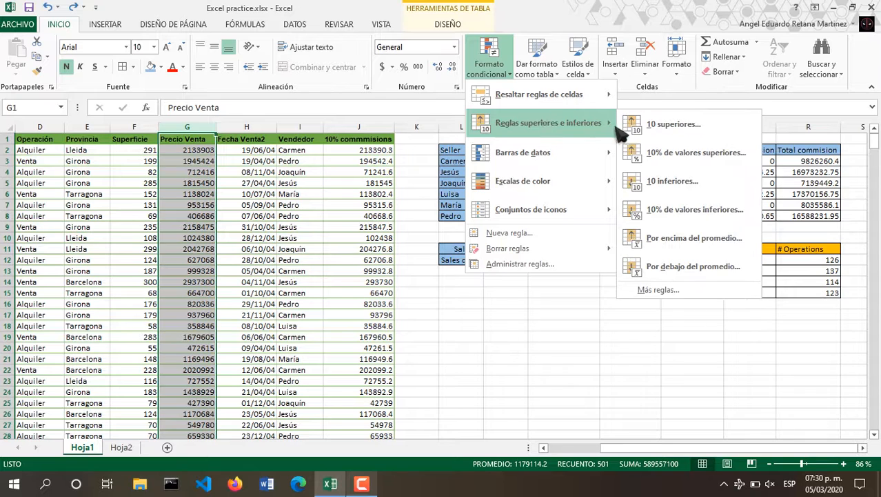
click(663, 123)
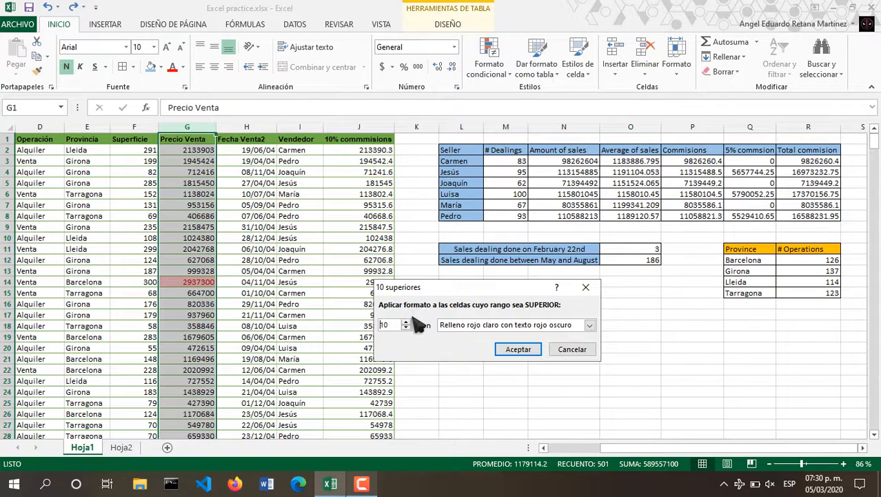
click(407, 329)
click(452, 325)
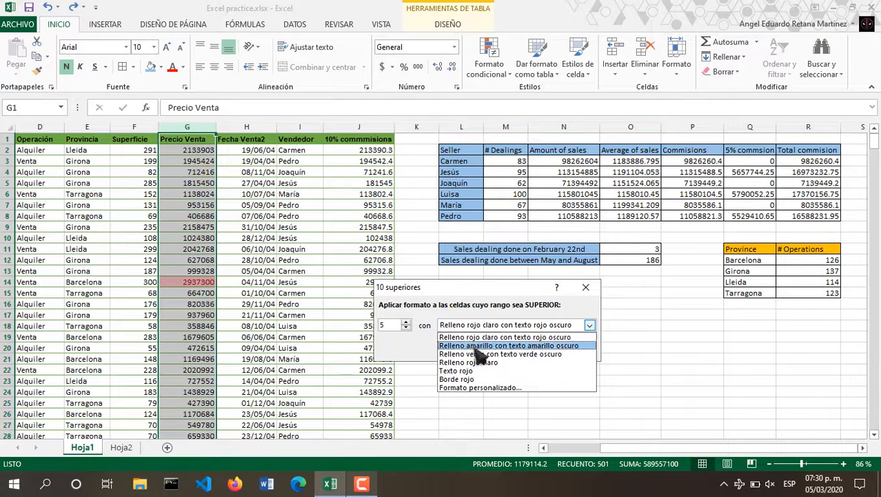
click(480, 354)
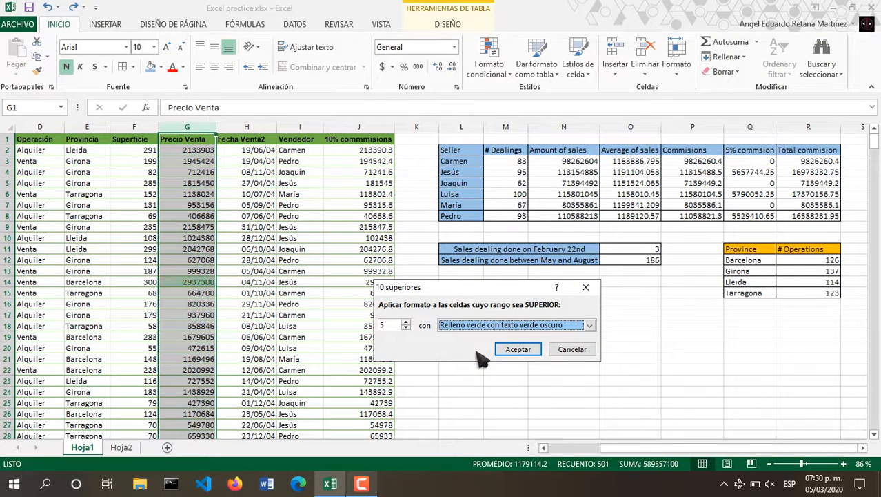
click(518, 349)
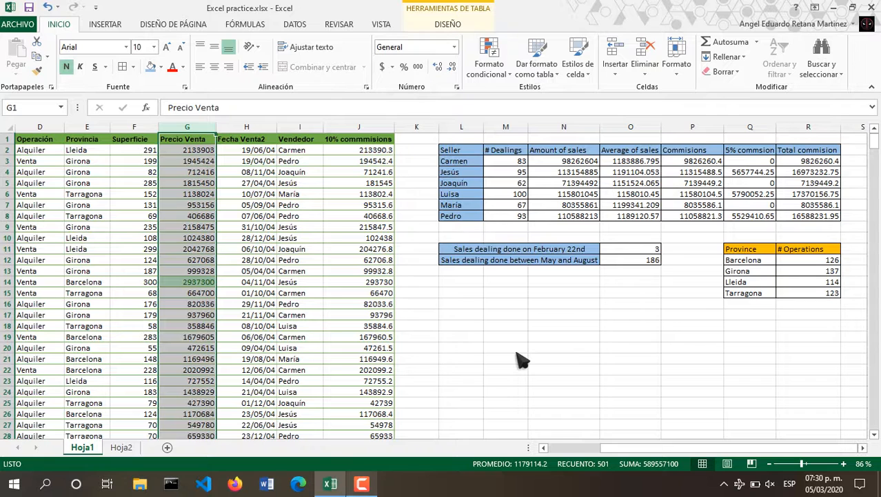
Highlight the bottom 5 Precio Venta values with yellow fill and dark yellow text.
click(487, 66)
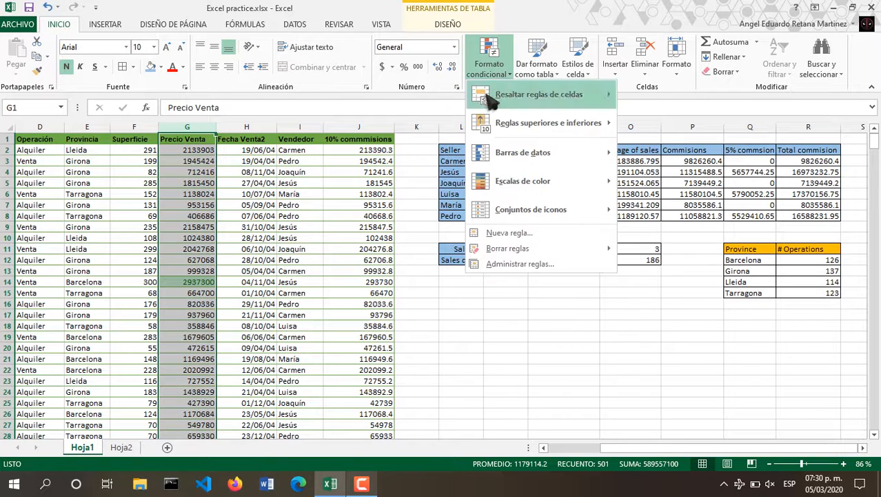
mouse_move(498, 124)
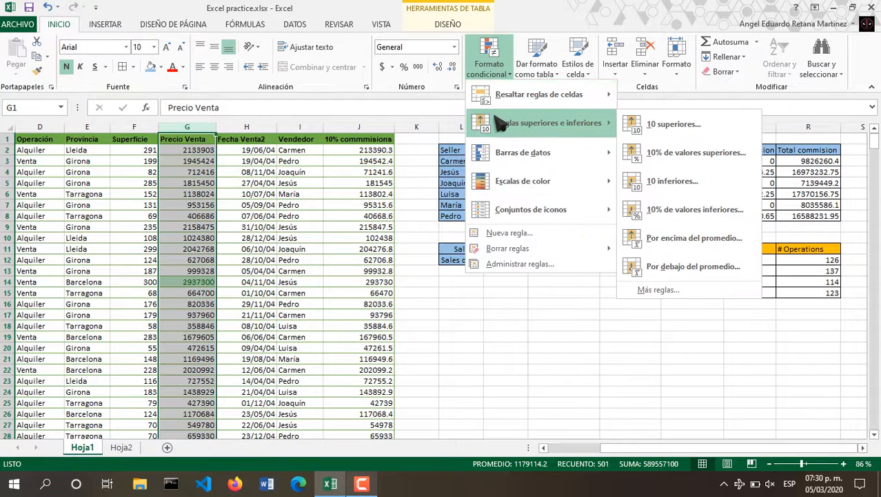
click(659, 181)
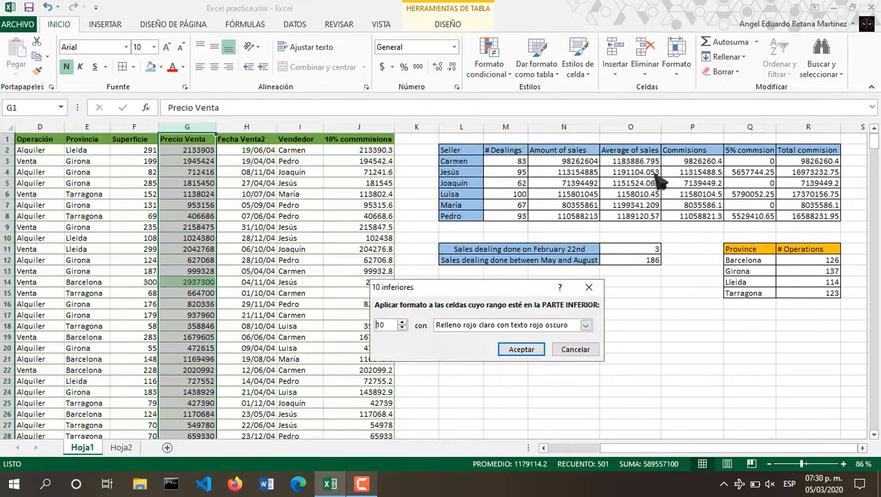
click(402, 328)
click(462, 326)
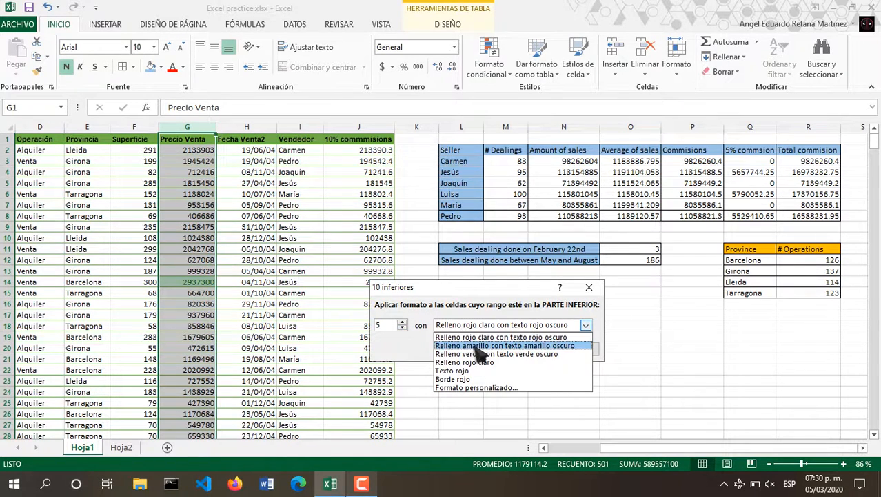
click(475, 346)
click(526, 350)
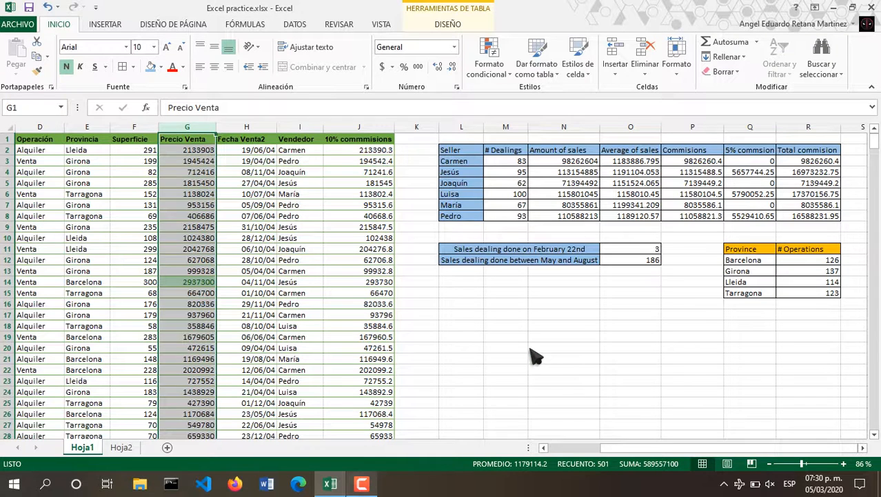
click(531, 349)
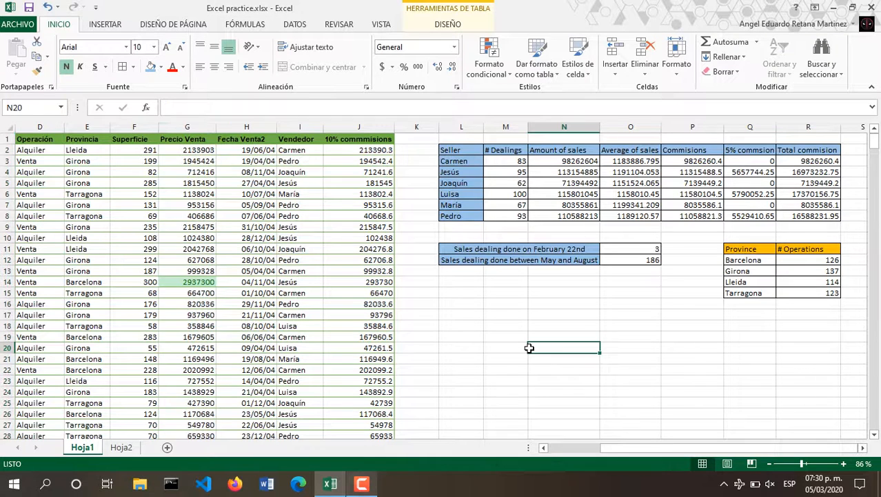
Sort Precio Venta ascending and paste the five lowest prices into Hoja2's minimum table.
click(199, 150)
click(778, 58)
click(800, 86)
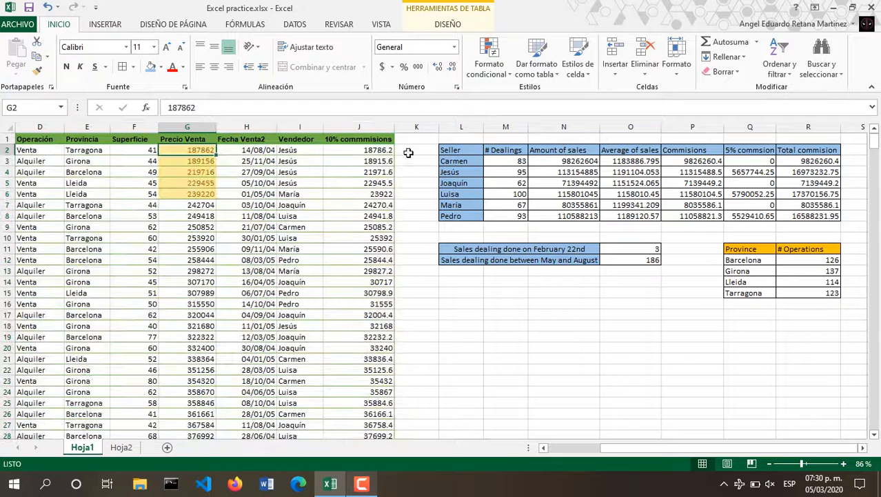
drag(187, 194, 187, 150)
key(ctrl+c)
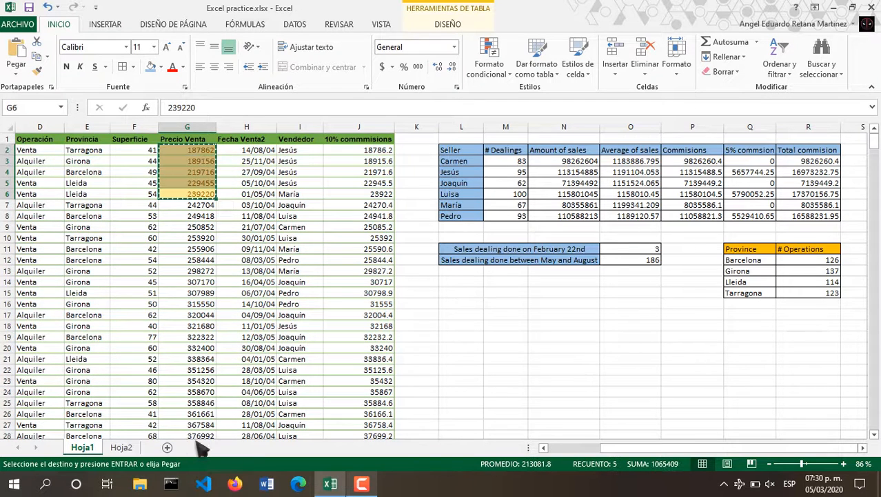
click(122, 447)
drag(298, 179, 303, 232)
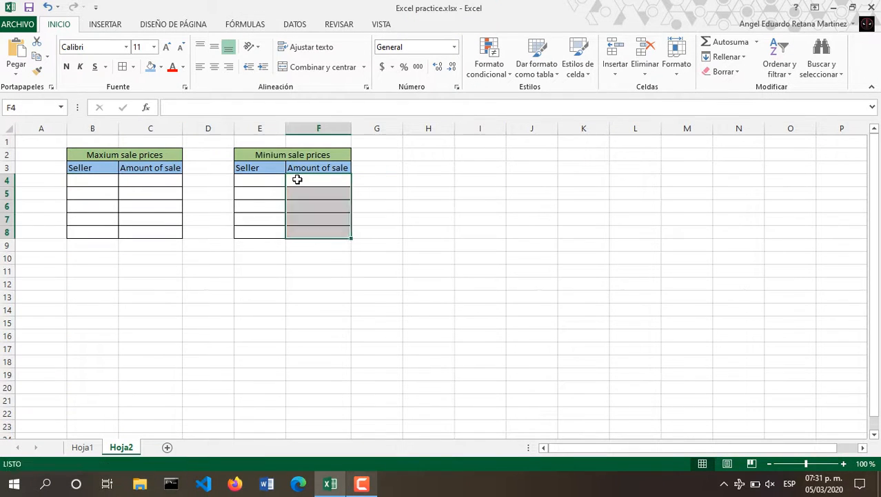
key(ctrl+v)
Copy the matching seller names into the minimum table and clear its copied conditional formatting.
click(82, 447)
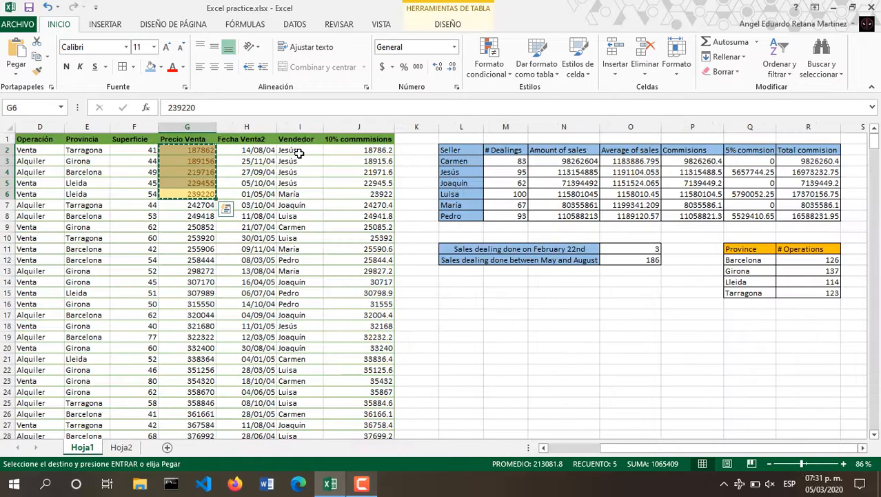
drag(298, 153, 293, 193)
key(ctrl+c)
click(122, 446)
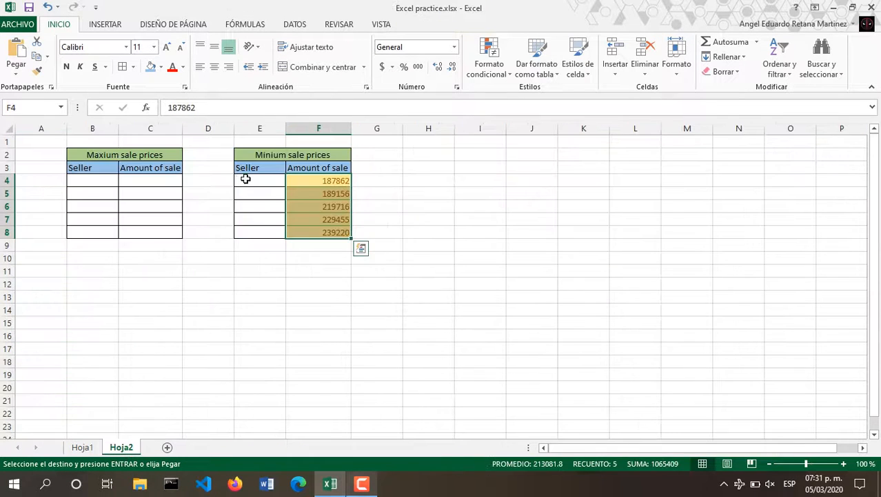
click(246, 179)
key(ctrl+v)
click(262, 250)
drag(249, 181, 324, 230)
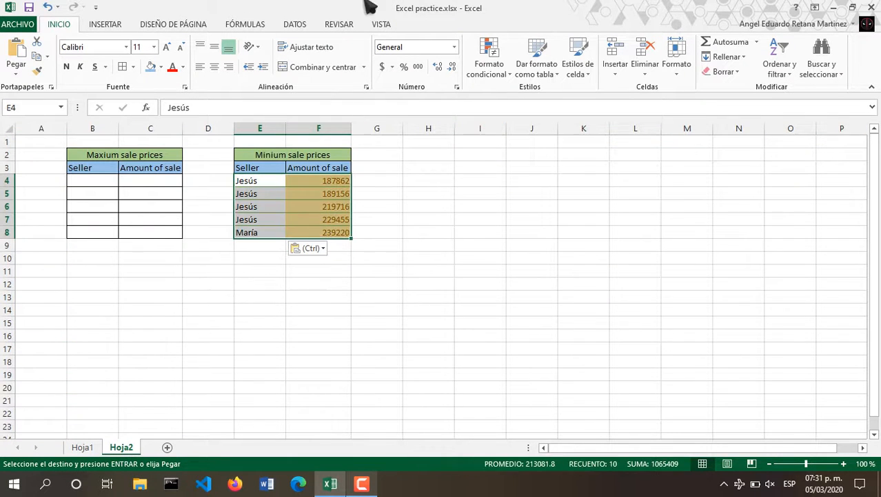
click(489, 64)
mouse_move(606, 248)
click(645, 268)
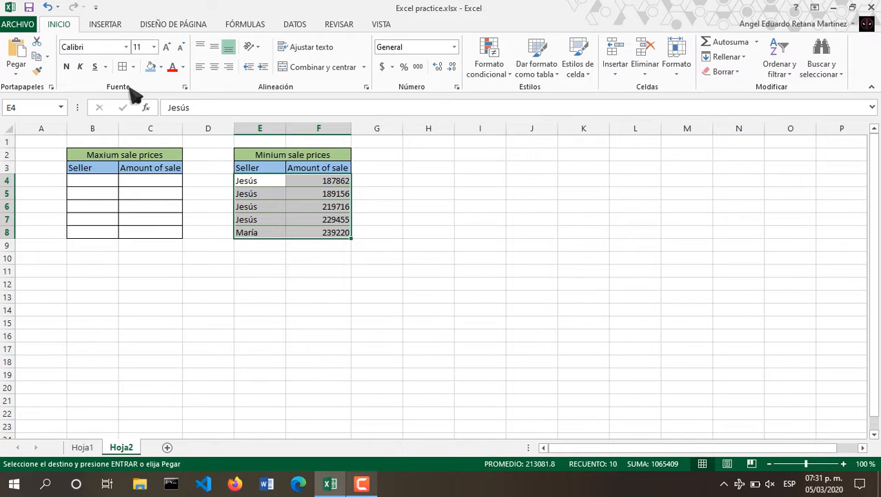
click(380, 167)
Sort Precio Venta descending and paste the five highest prices into Hoja2's maximum table.
click(87, 449)
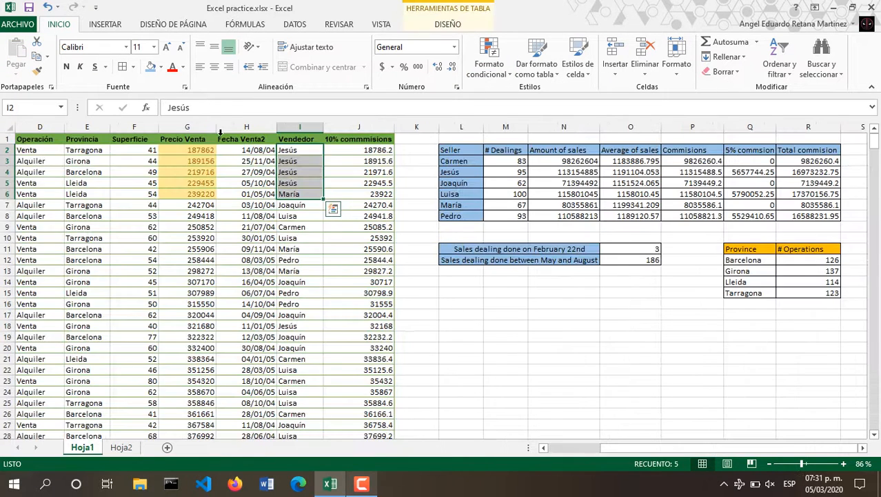
click(207, 128)
click(187, 161)
click(779, 66)
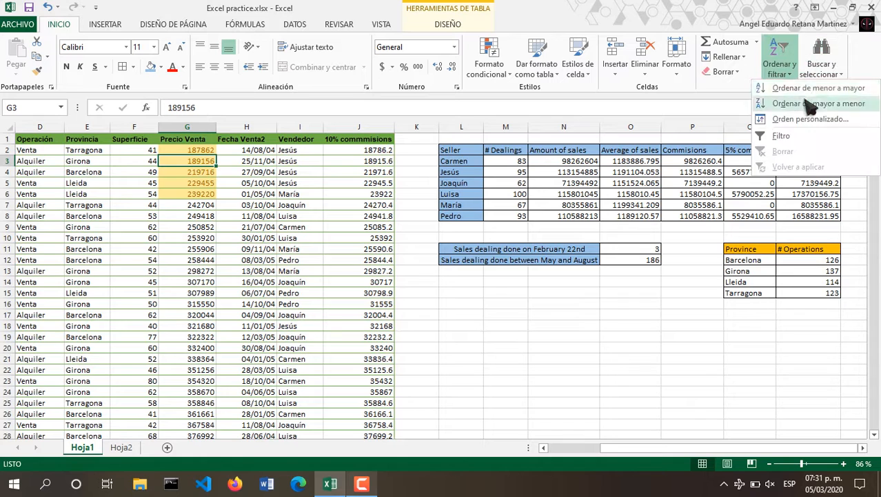
click(812, 103)
drag(193, 195, 187, 151)
key(ctrl+c)
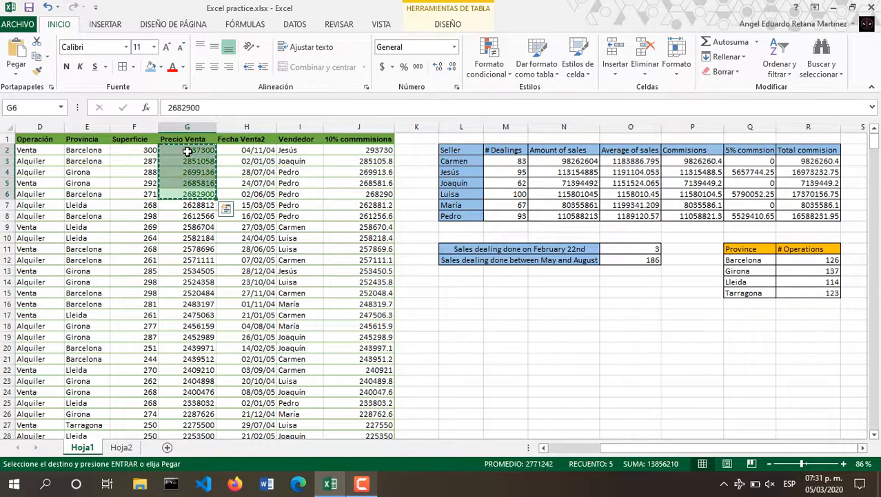
click(122, 447)
click(142, 170)
click(143, 180)
key(ctrl+v)
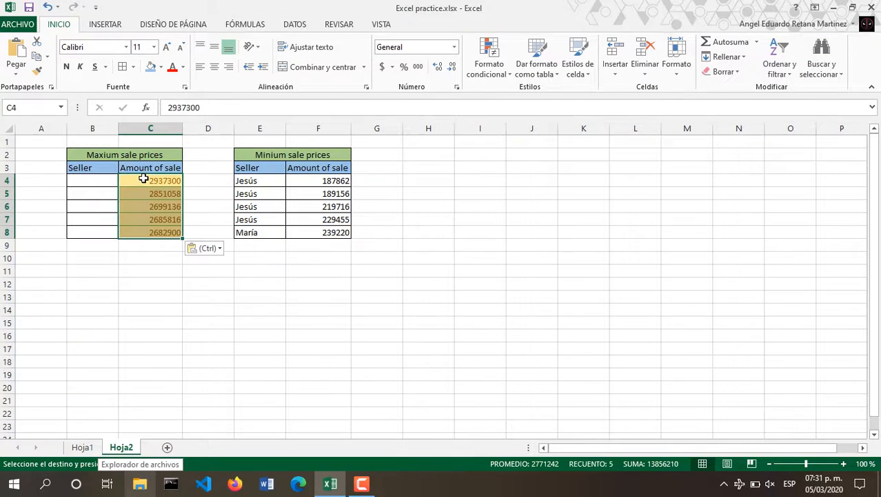
Copy the top sellers' names into the maximum table and clear its conditional formatting.
click(85, 448)
drag(301, 149, 307, 195)
key(ctrl+c)
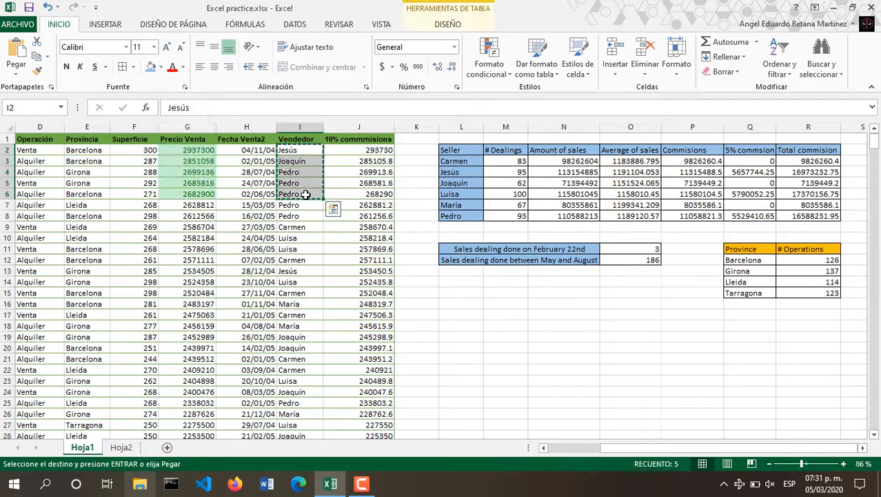
click(119, 448)
click(81, 180)
key(ctrl+v)
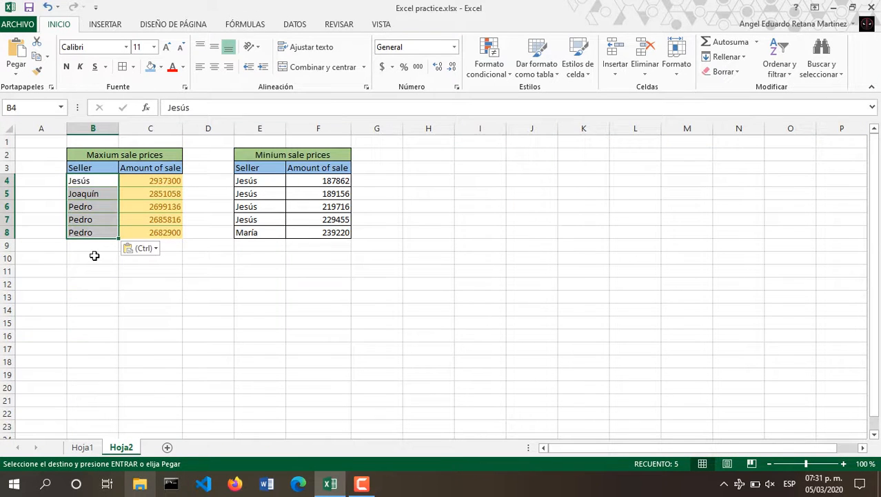
click(174, 233)
drag(113, 184, 162, 233)
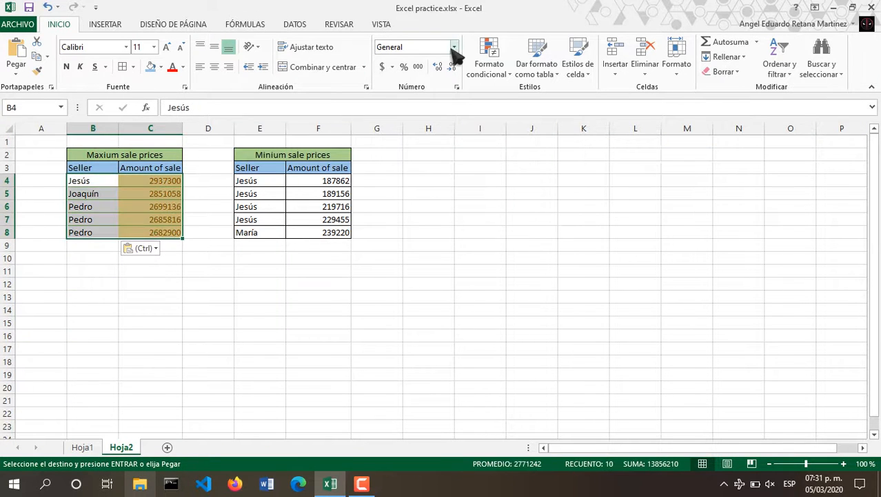
click(489, 64)
mouse_move(604, 252)
click(683, 265)
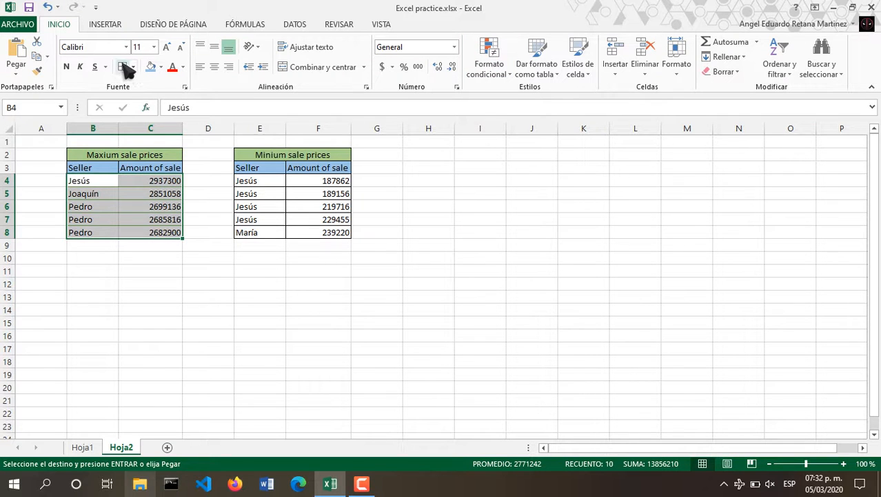
key(Escape)
click(366, 220)
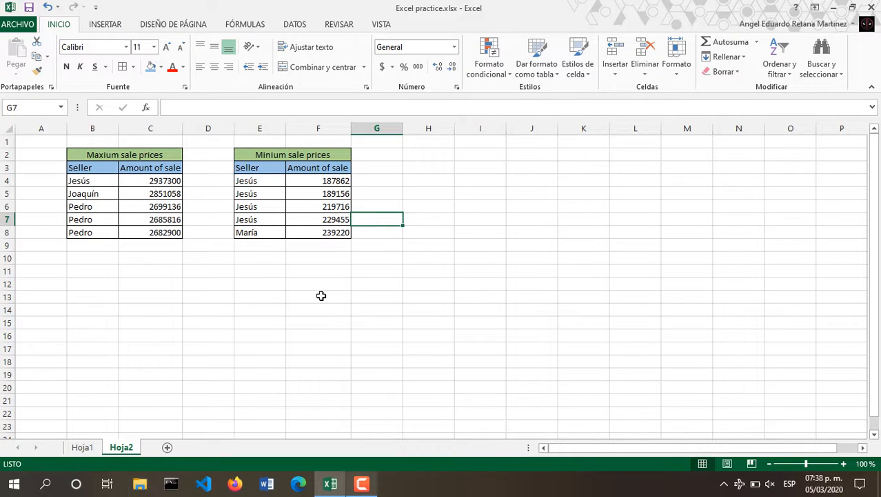
Insert a clustered column chart of the maximum sale sellers and amounts (B4:C8).
drag(102, 186, 163, 230)
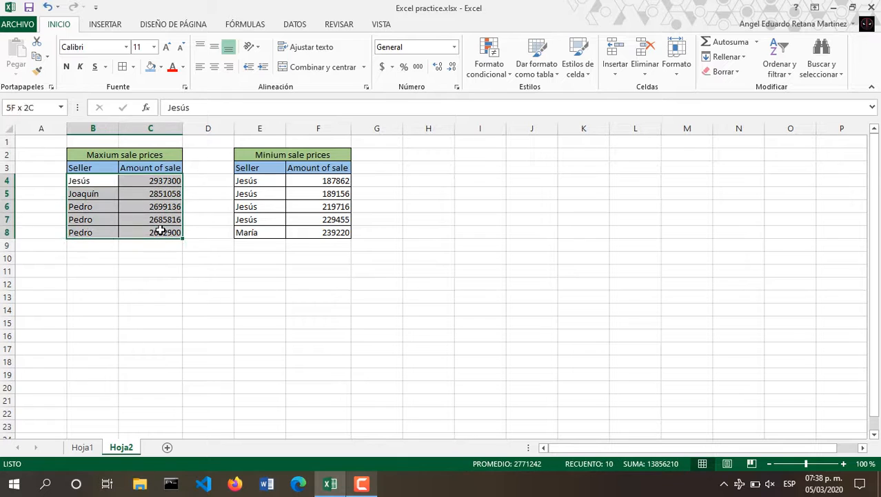
click(116, 26)
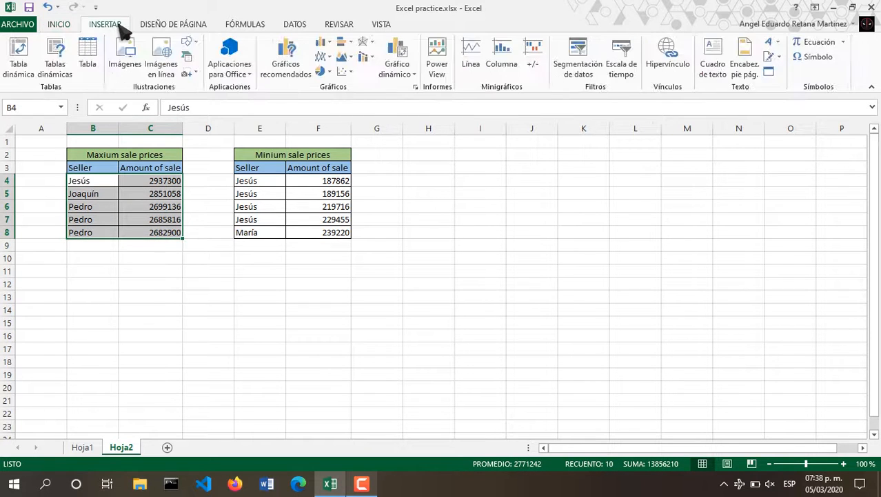
click(328, 44)
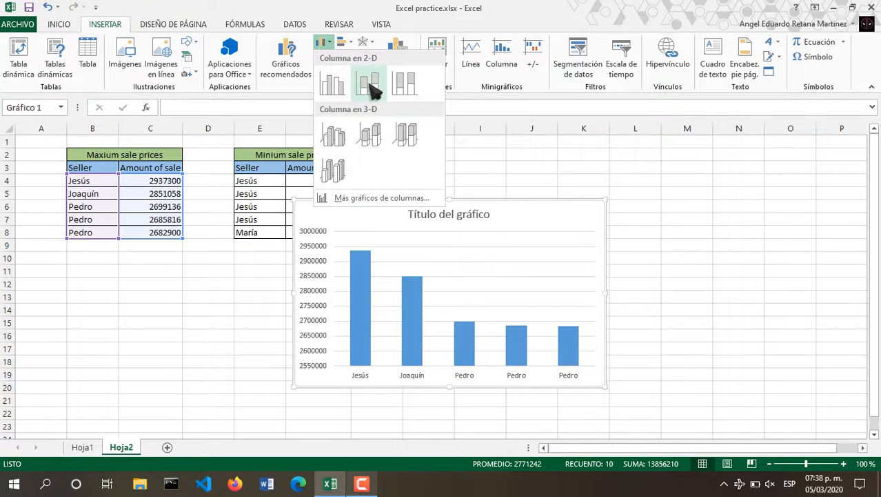
key(Escape)
key(alt+F1)
Retitle the chart 'Maxium sale prices'.
click(421, 216)
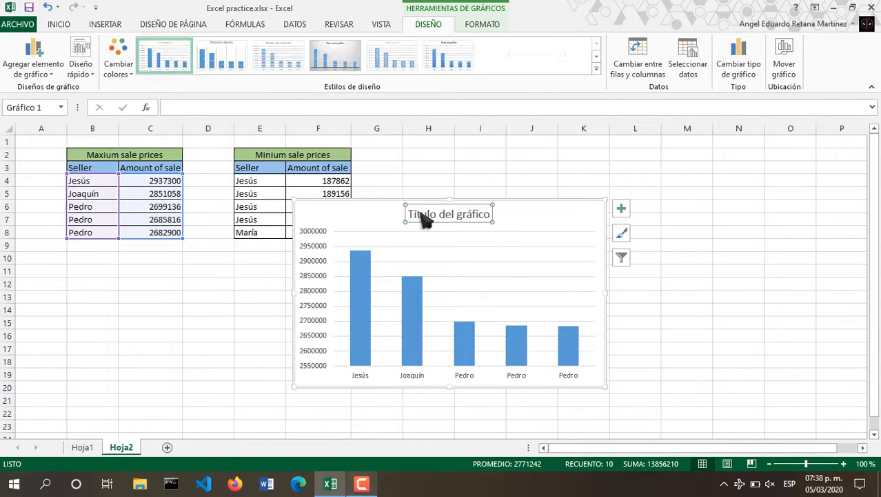
double_click(424, 217)
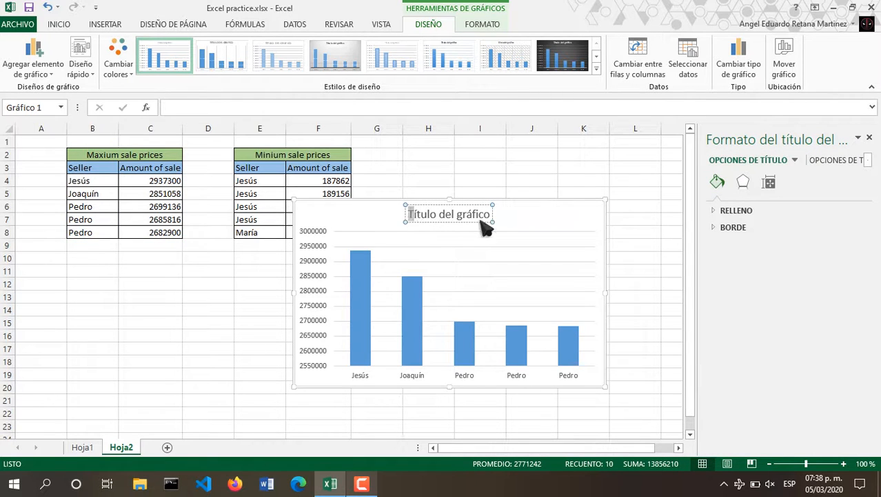
key(ctrl+a)
text(mAXI)
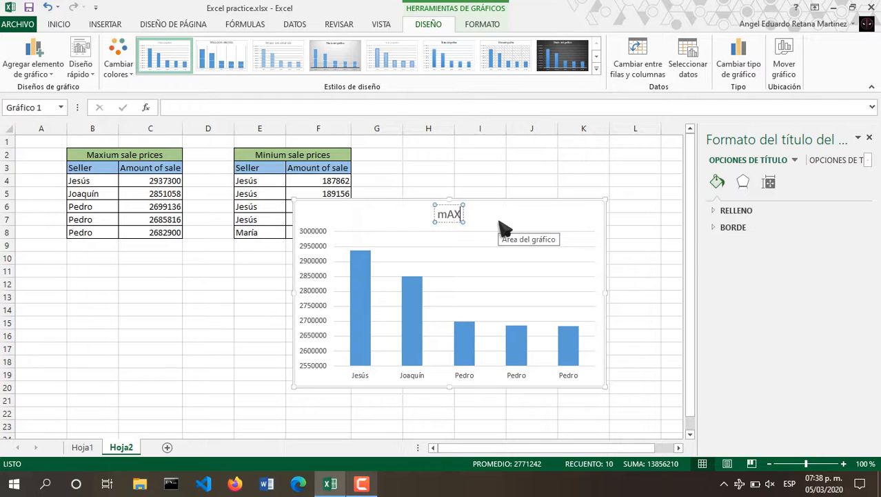
key(BackSpace)
key(BackSpace)
key(BackSpace)
text(xium)
key(BackSpace)
key(BackSpace)
key(BackSpace)
key(BackSpace)
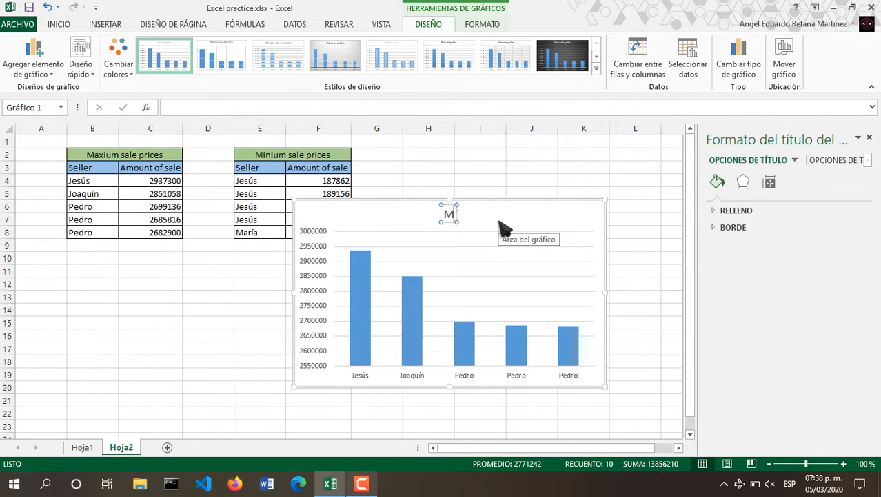
text(axium)
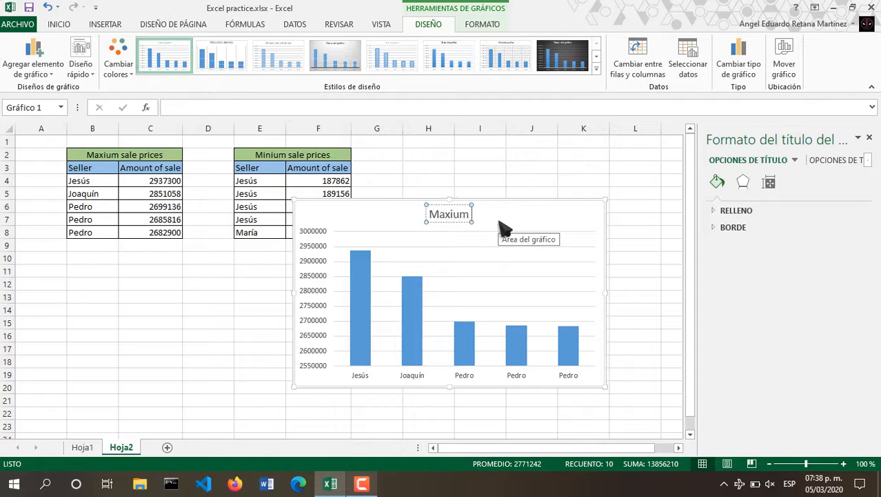
text( sale pr)
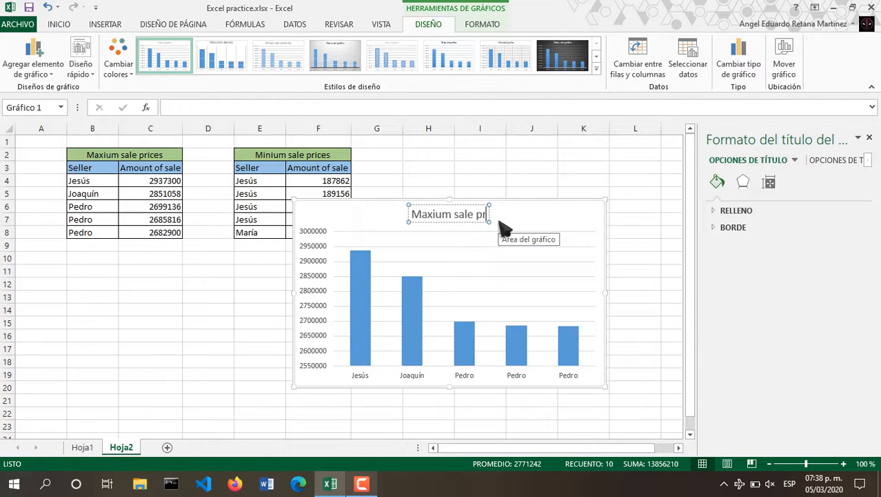
text(ices)
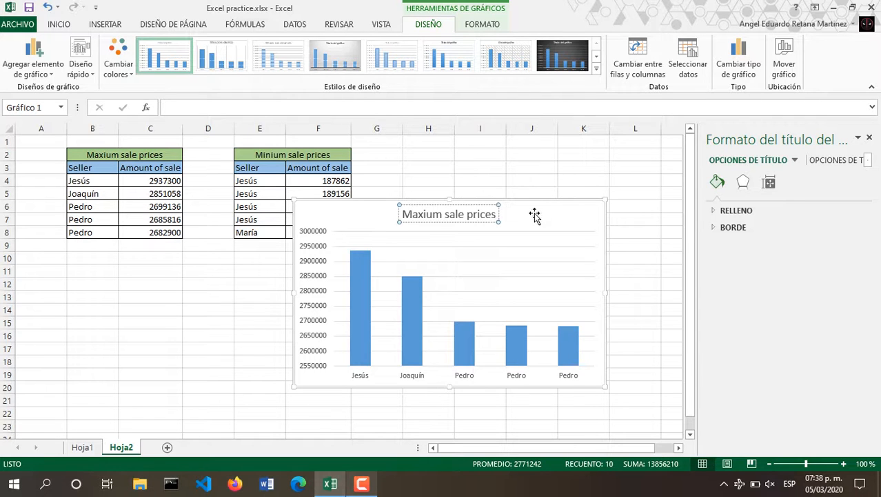
key(Return)
key(BackSpace)
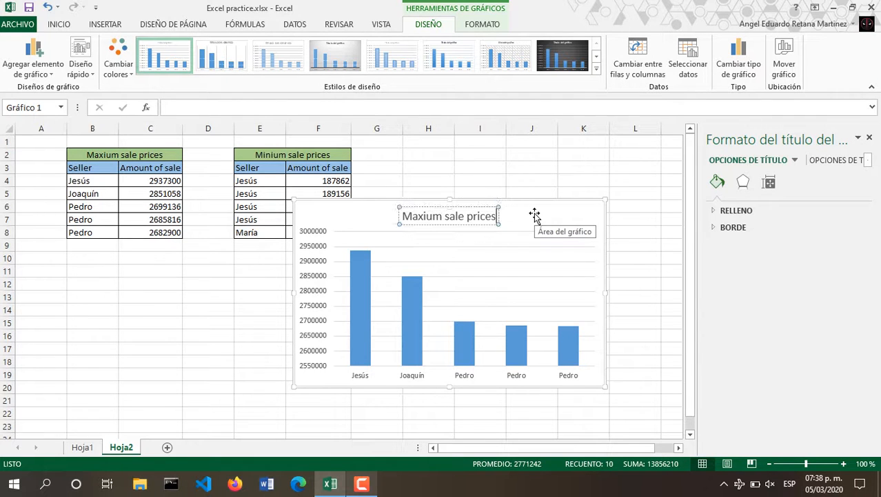
click(563, 176)
Move the chart below the Maxium sale prices table.
drag(556, 205, 311, 235)
click(365, 284)
scroll(300, 177, up, 1)
click(275, 169)
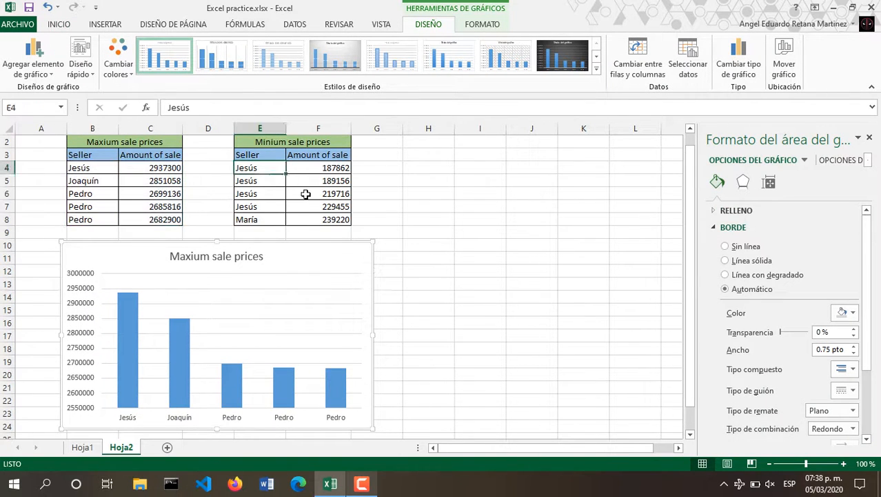
Insert a column chart of the minimum sale sellers and amounts (E4:F8) via recommended charts.
drag(306, 194, 321, 218)
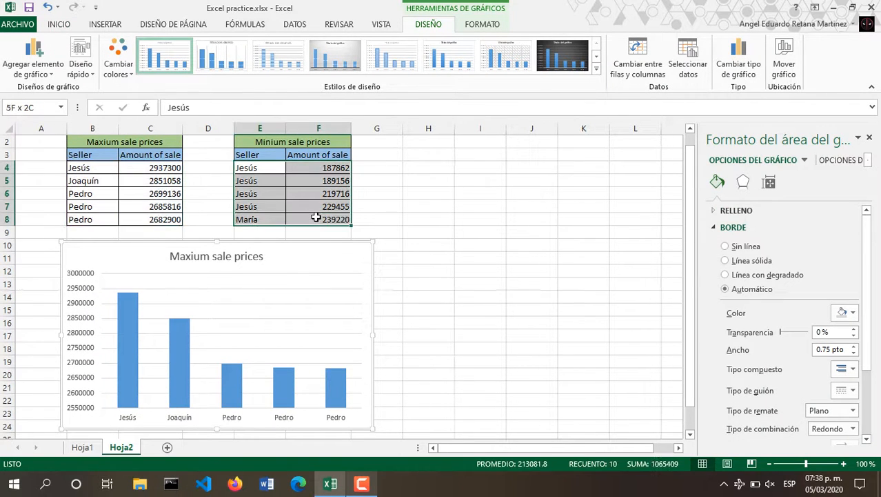
click(109, 26)
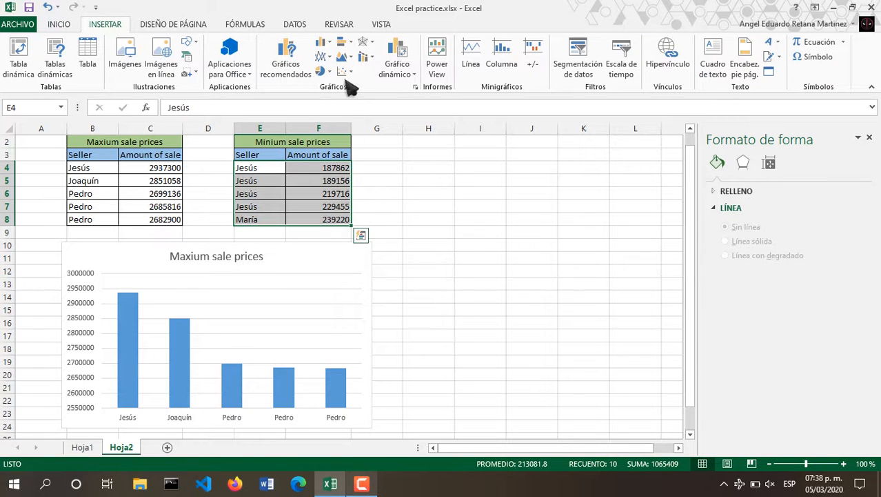
click(290, 64)
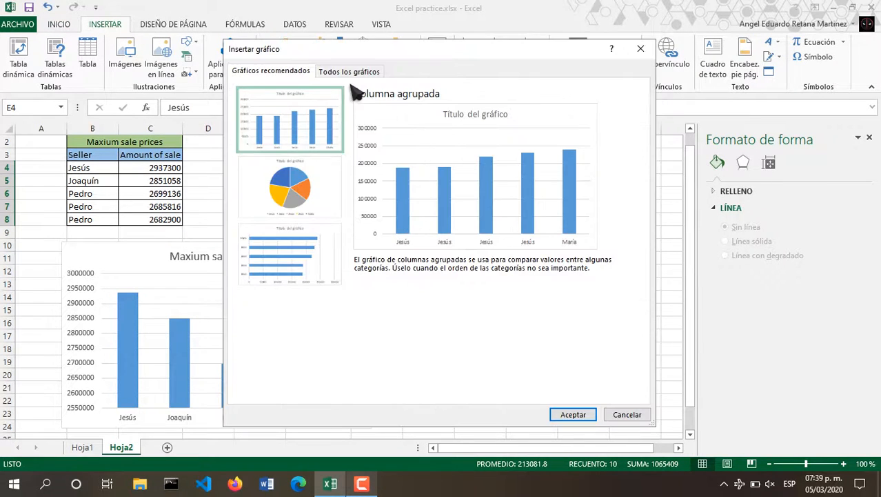
click(356, 73)
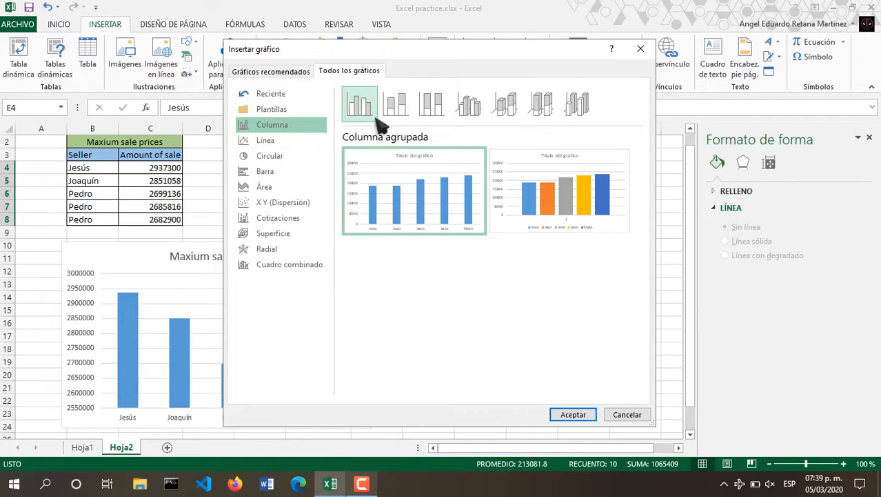
click(396, 106)
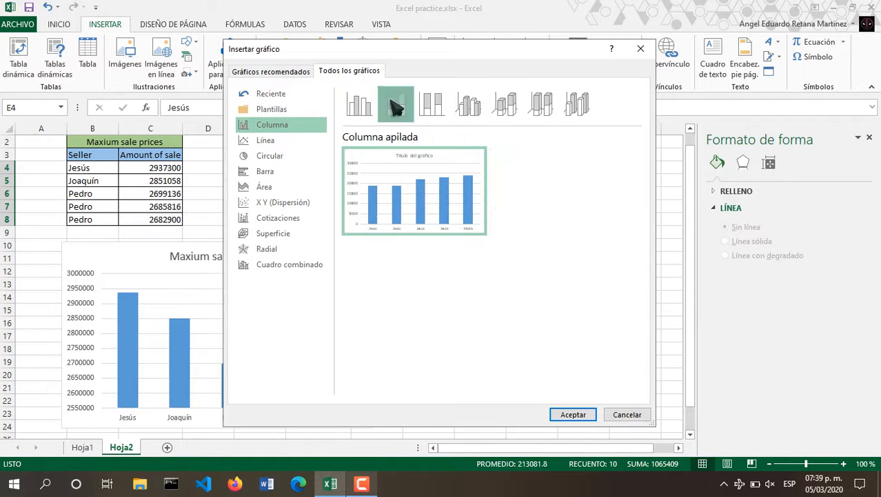
click(571, 413)
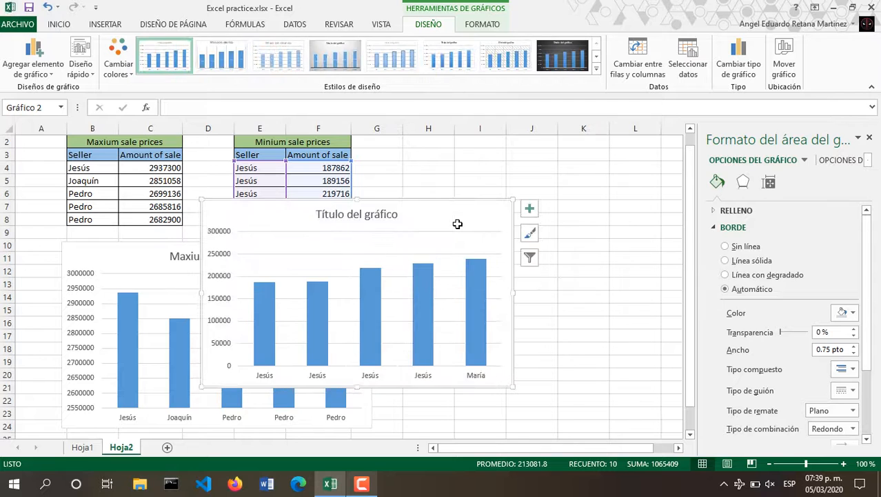
Title the chart 'Minium sale prices' and place it beside the Maxium chart.
click(387, 213)
double_click(382, 214)
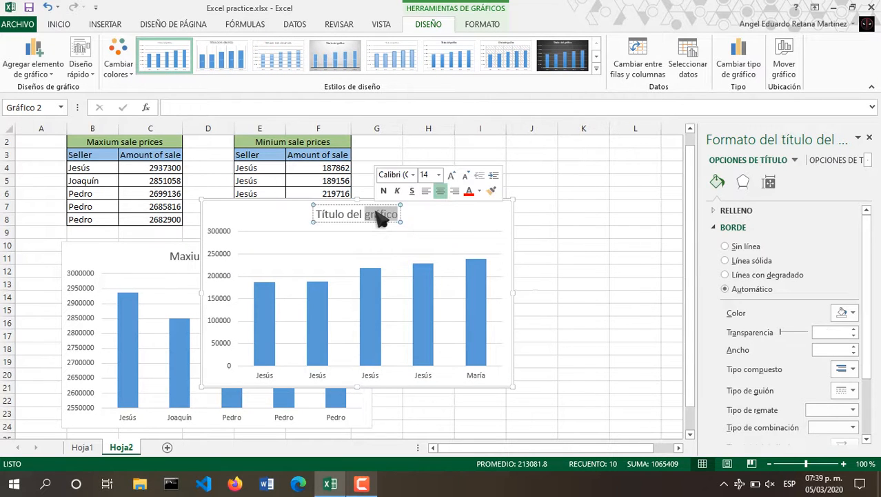
key(BackSpace)
key(BackSpace)
key(BackSpace)
key(BackSpace)
key(BackSpace)
key(BackSpace)
key(BackSpace)
key(BackSpace)
key(BackSpace)
key(BackSpace)
key(BackSpace)
key(BackSpace)
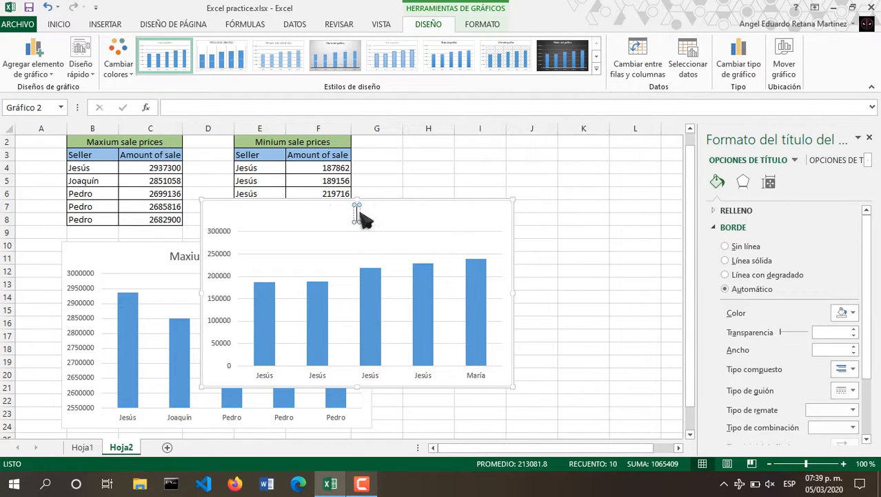
text(Minium sale prices)
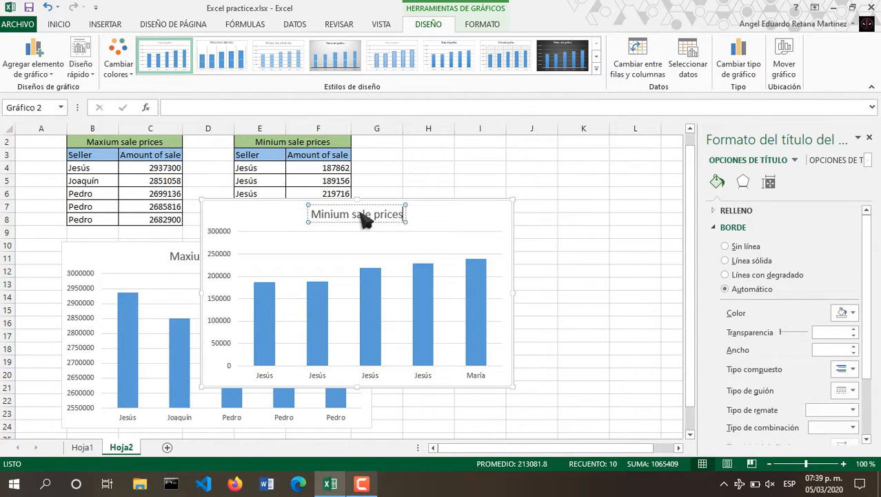
key(Return)
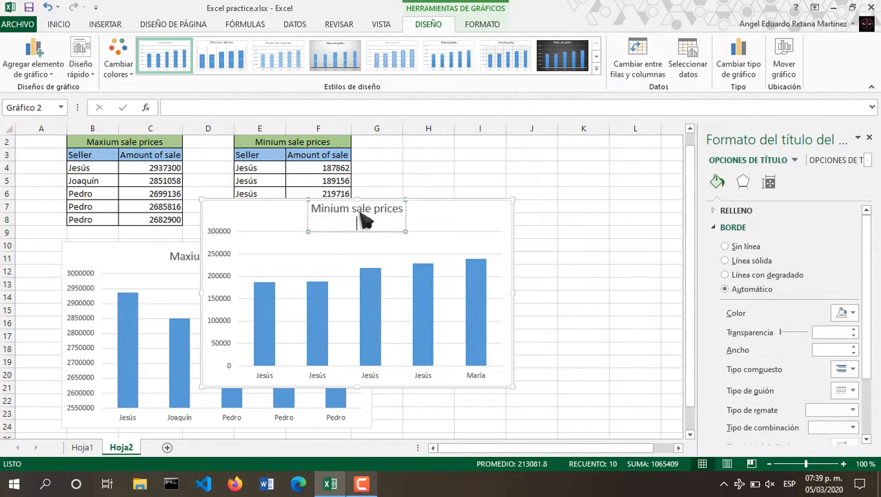
key(BackSpace)
click(469, 201)
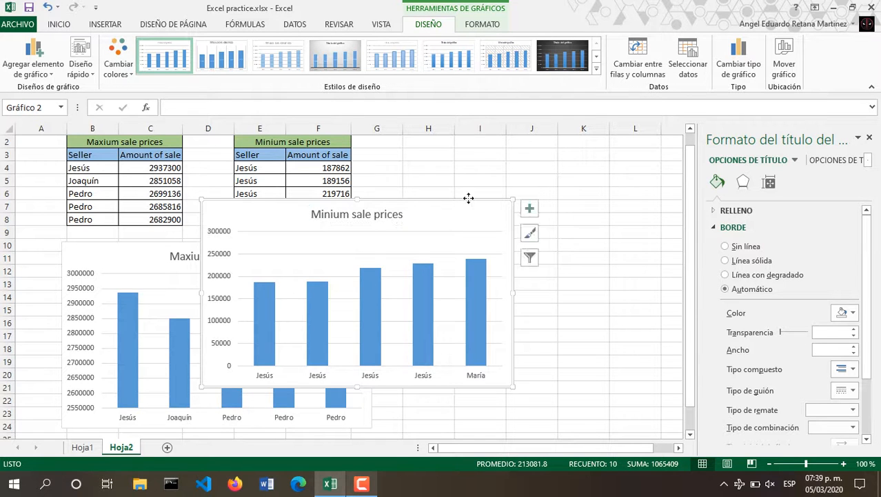
drag(504, 219, 626, 257)
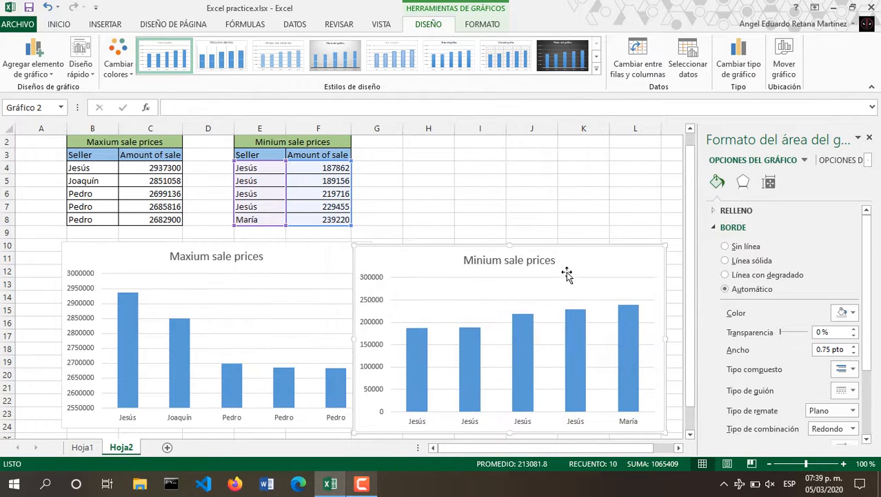
drag(567, 274, 633, 263)
click(869, 139)
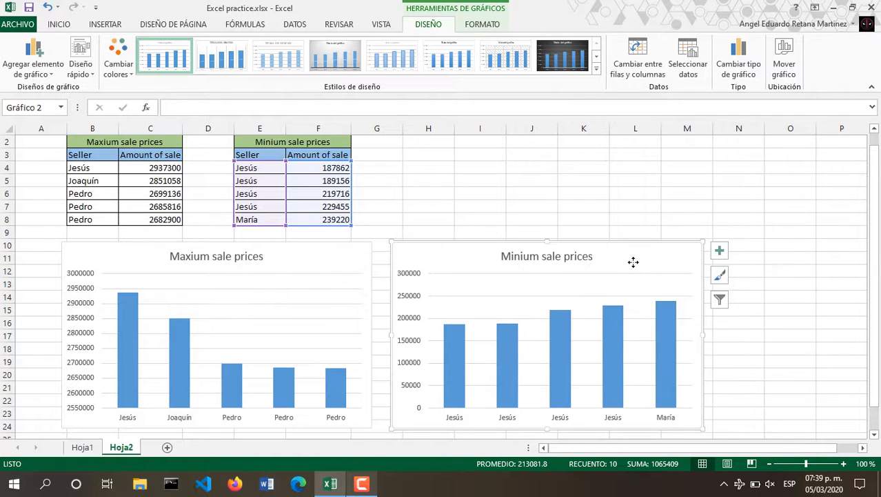
click(752, 195)
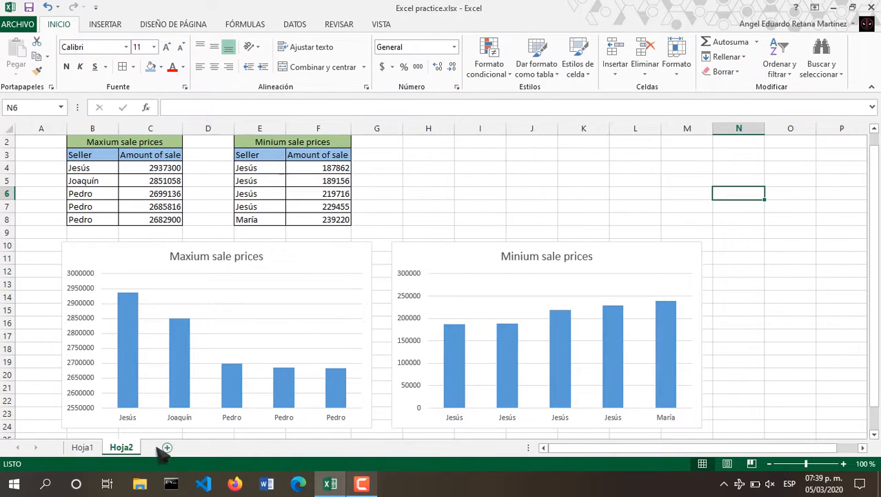
On Hoja1, insert a clustered bar chart of seller names and their # Dealings counts.
click(82, 447)
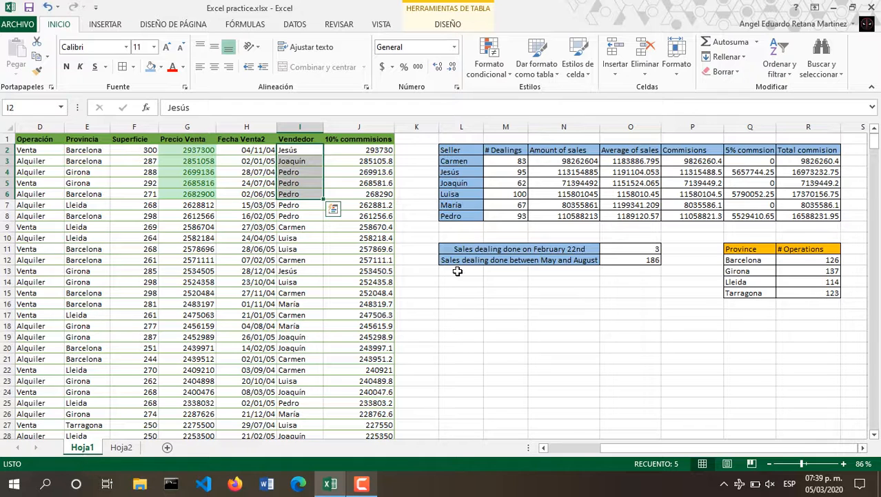
scroll(457, 271, down, 1)
click(501, 282)
scroll(500, 282, up, 1)
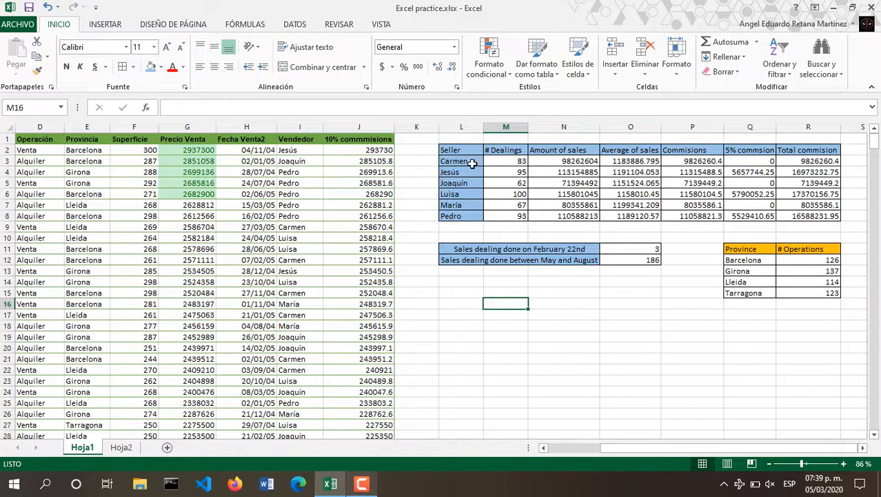
drag(471, 162, 511, 217)
click(511, 217)
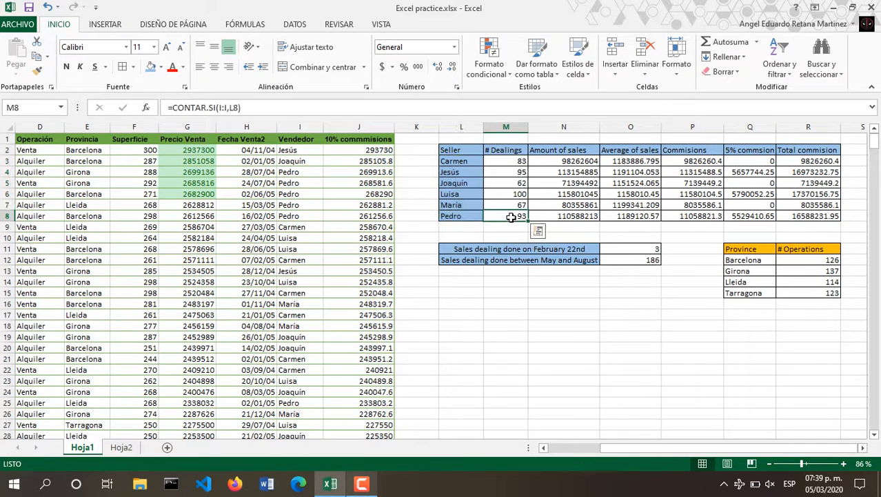
drag(458, 162, 463, 216)
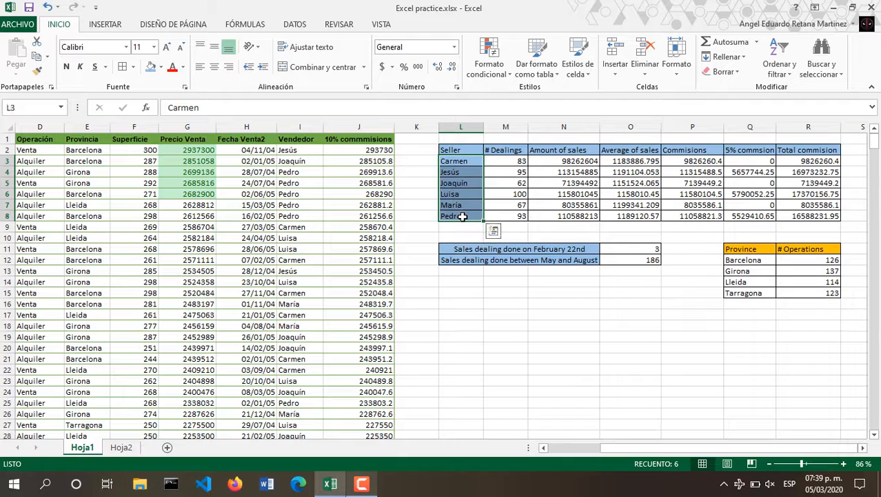
drag(511, 161, 516, 215)
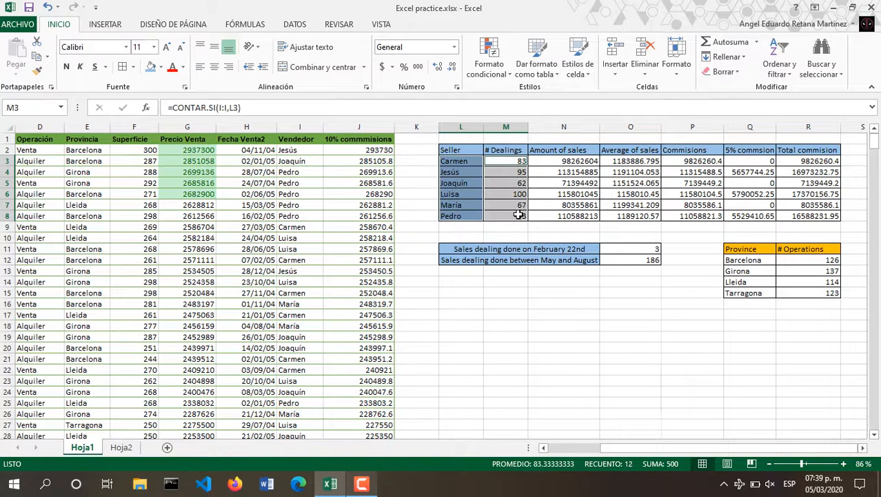
click(117, 21)
click(322, 44)
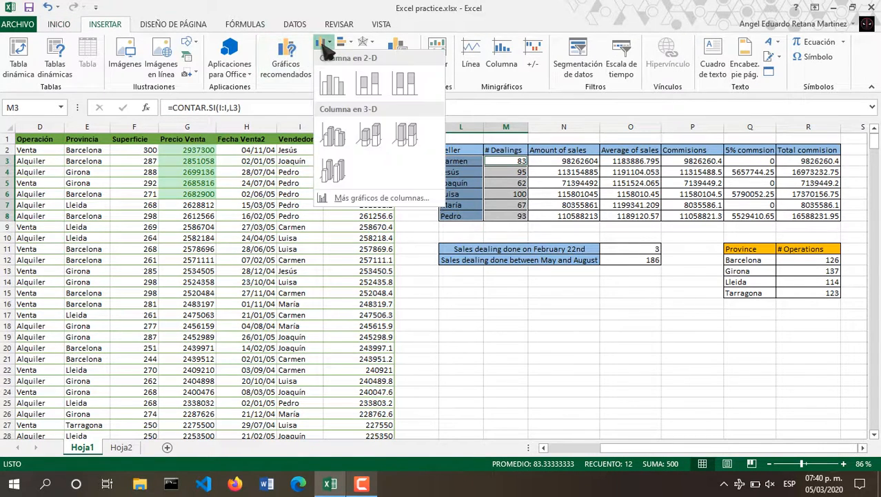
click(344, 43)
click(345, 43)
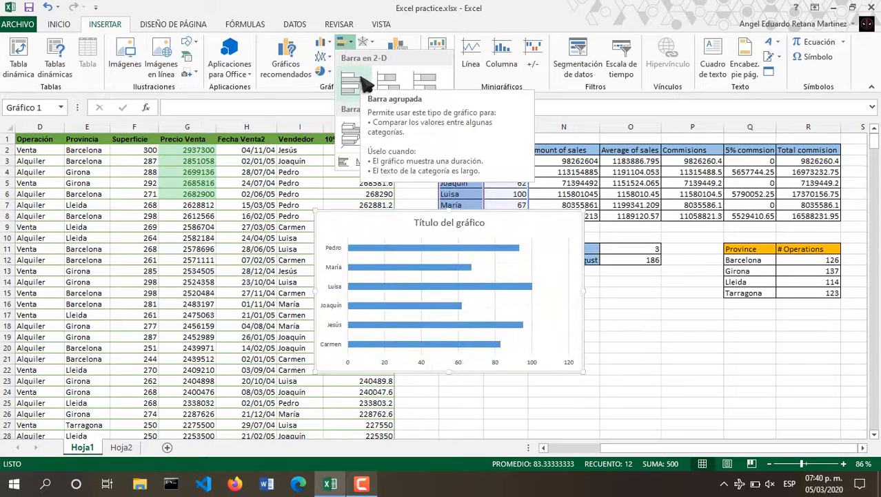
click(367, 83)
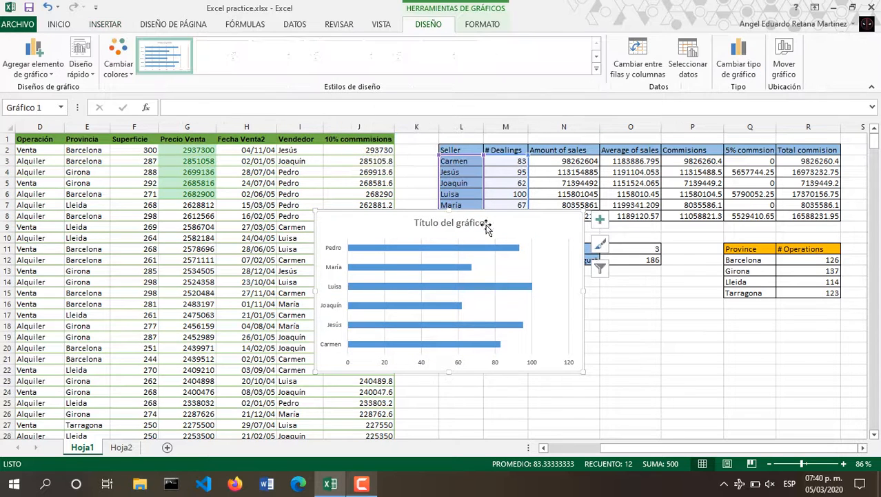
Title the bar chart 'Number of dealings' and move it below the tables.
double_click(441, 222)
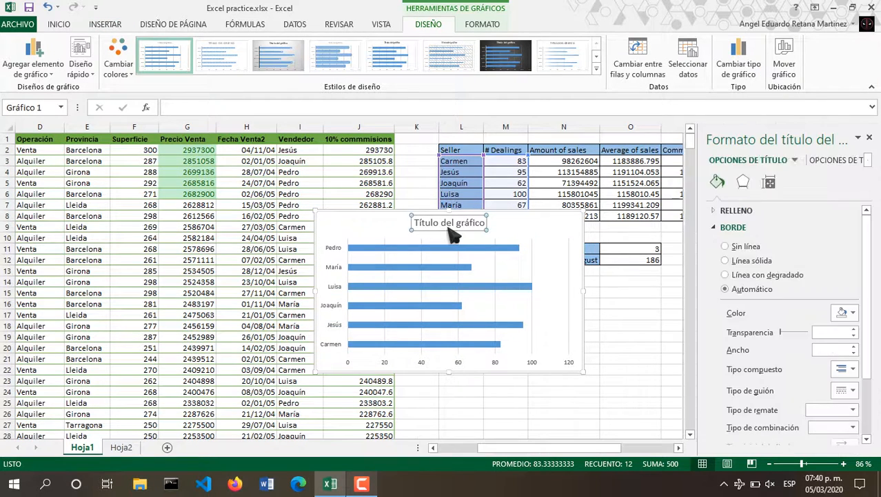
text(N)
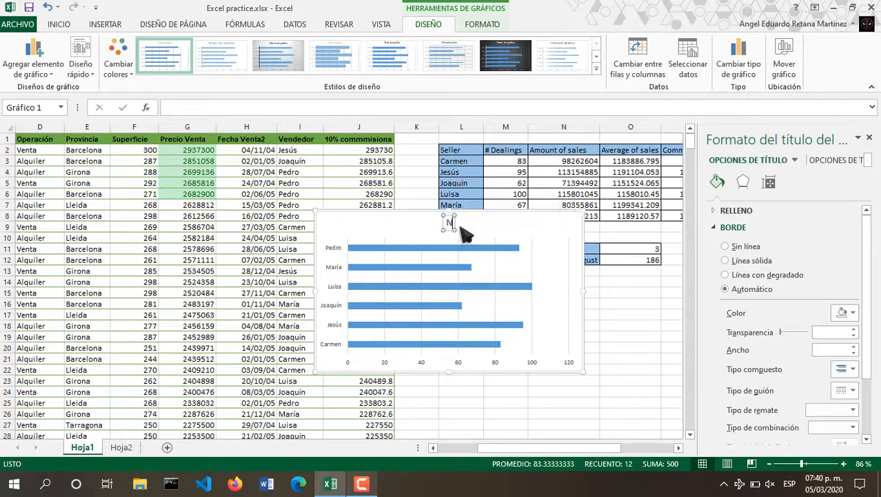
text(umberr)
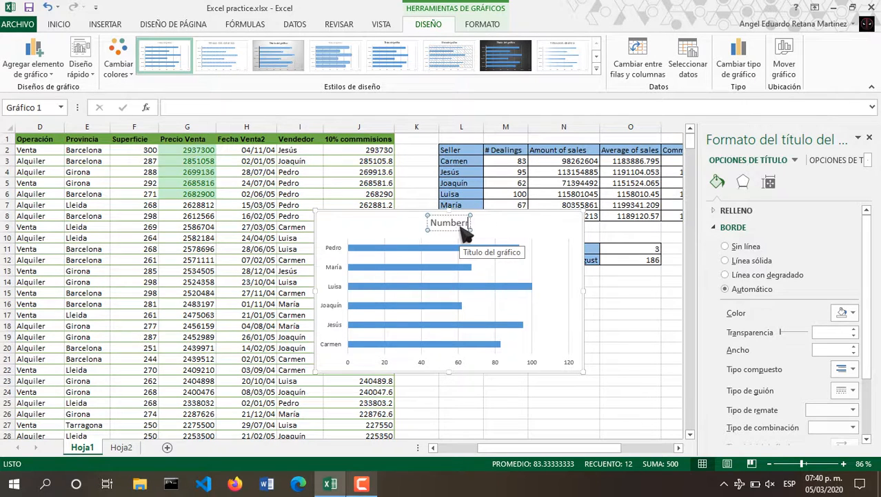
key(BackSpace)
text(of dea)
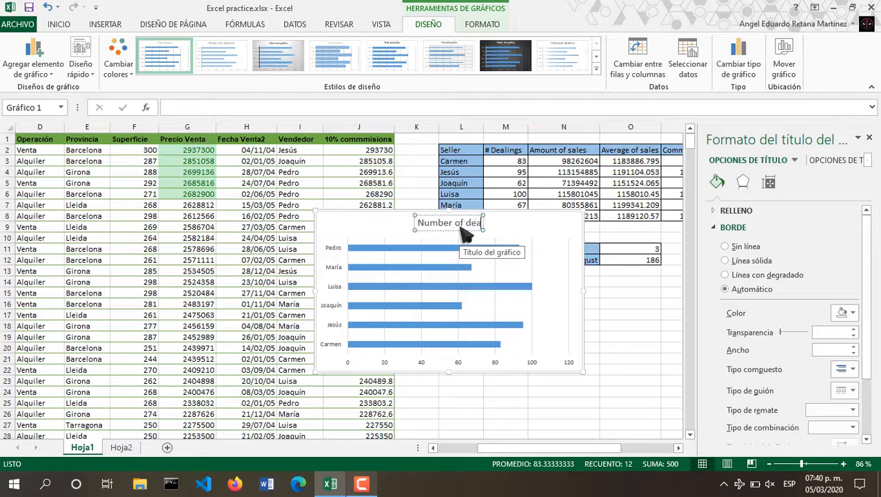
text(lings)
key(Return)
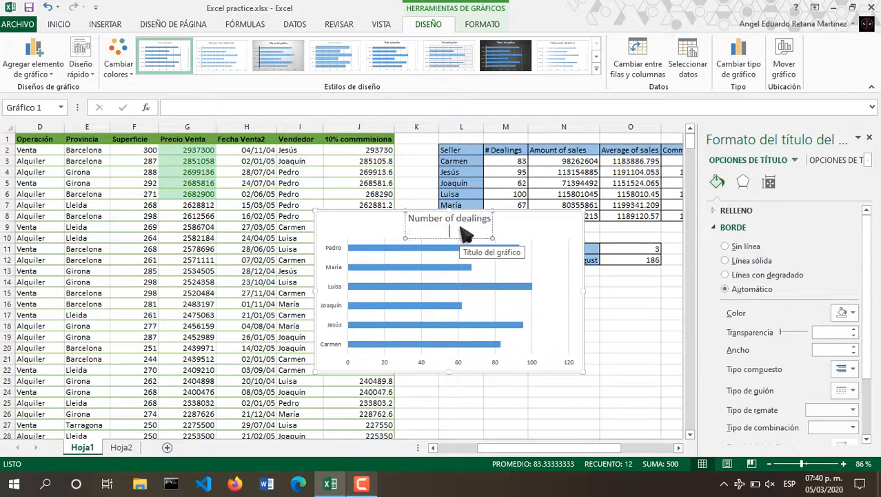
click(509, 223)
drag(510, 223, 598, 347)
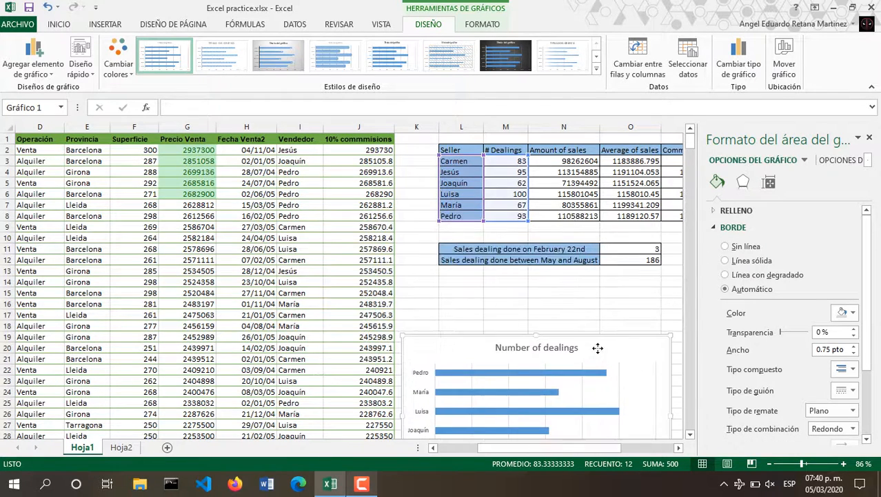
scroll(598, 348, down, 1)
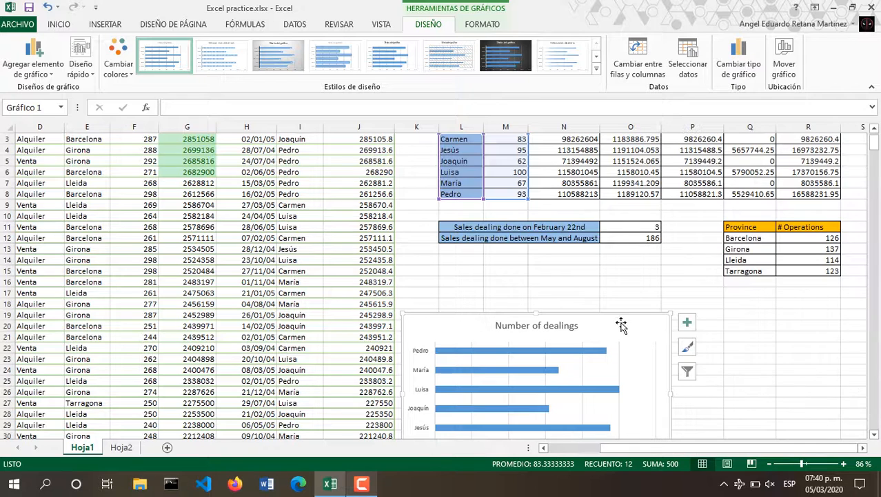
drag(619, 322, 643, 313)
click(781, 337)
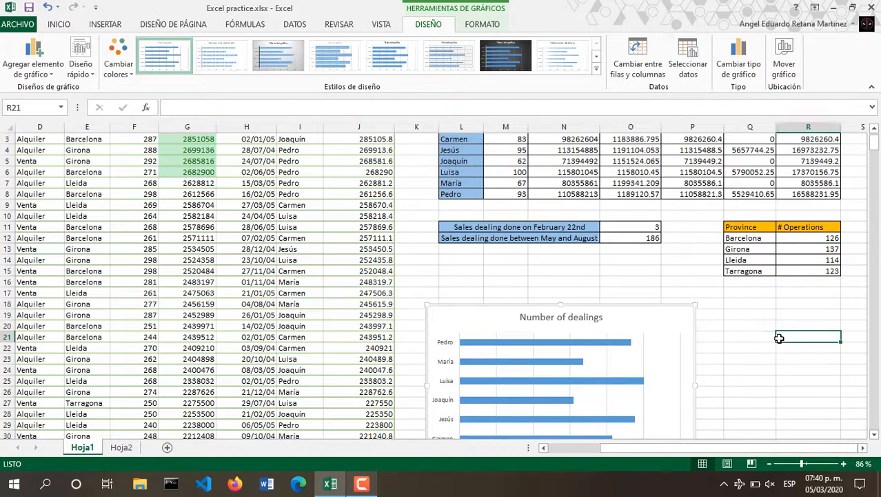
Insert the recommended clustered column chart of sellers (L3:L8) and Average of sales (O3:O8).
scroll(726, 291, up, 1)
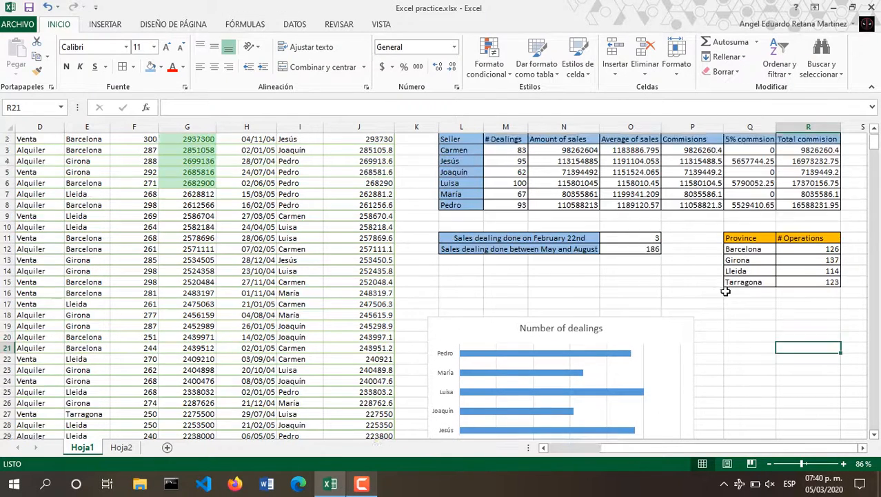
drag(456, 160, 467, 215)
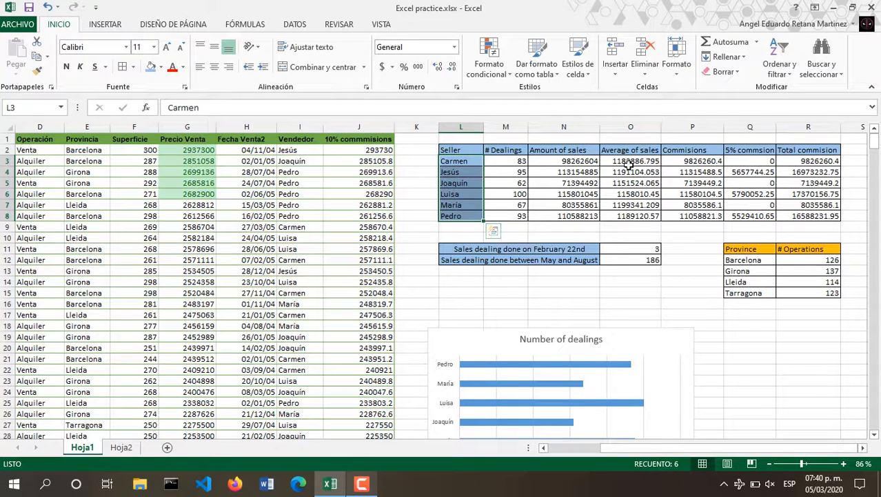
ctrl+drag(625, 161, 629, 218)
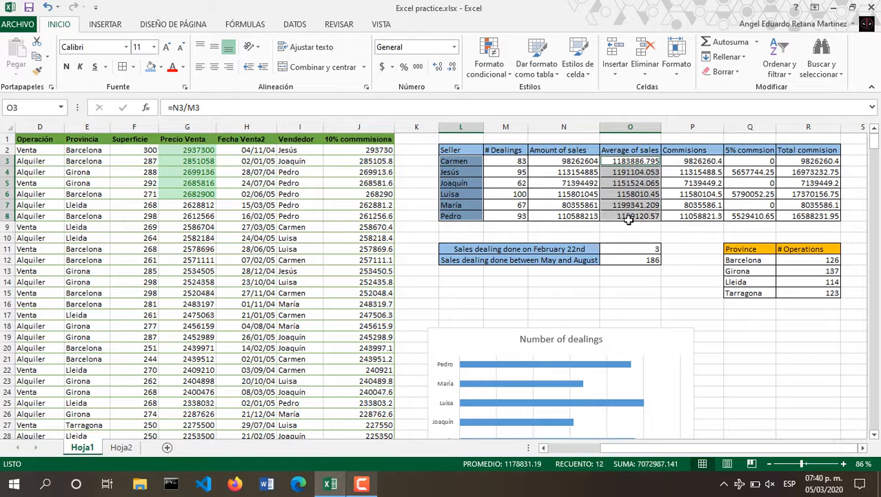
click(105, 24)
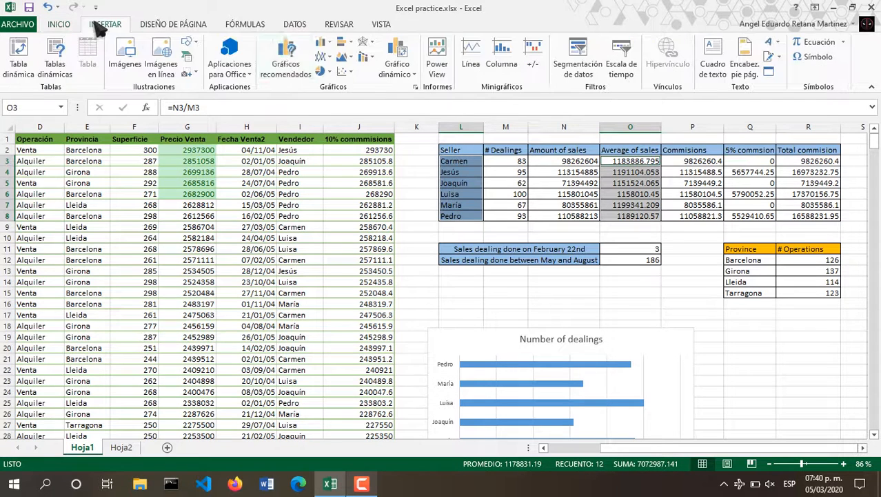
click(291, 60)
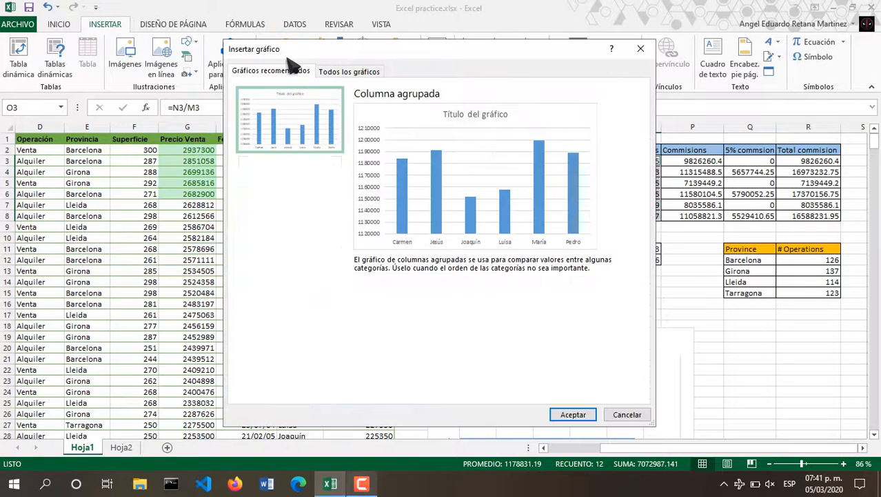
click(569, 414)
Title the new column chart 'Average of sales'.
scroll(503, 262, down, 1)
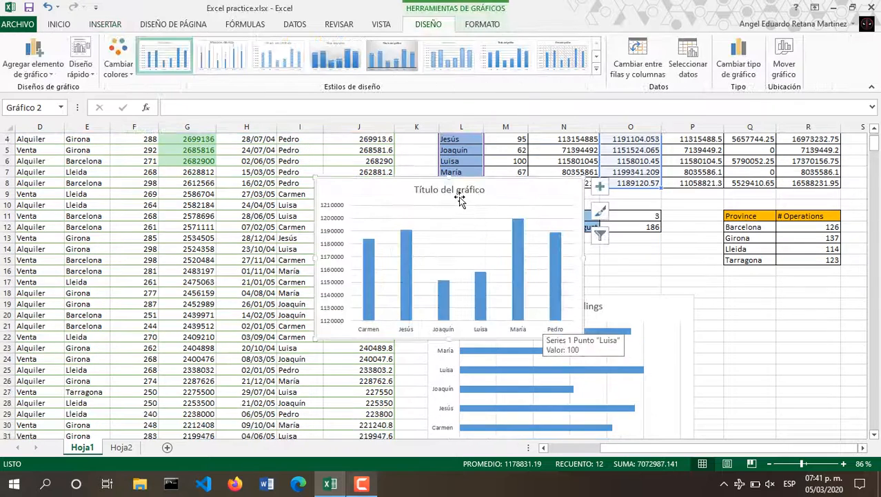
double_click(453, 193)
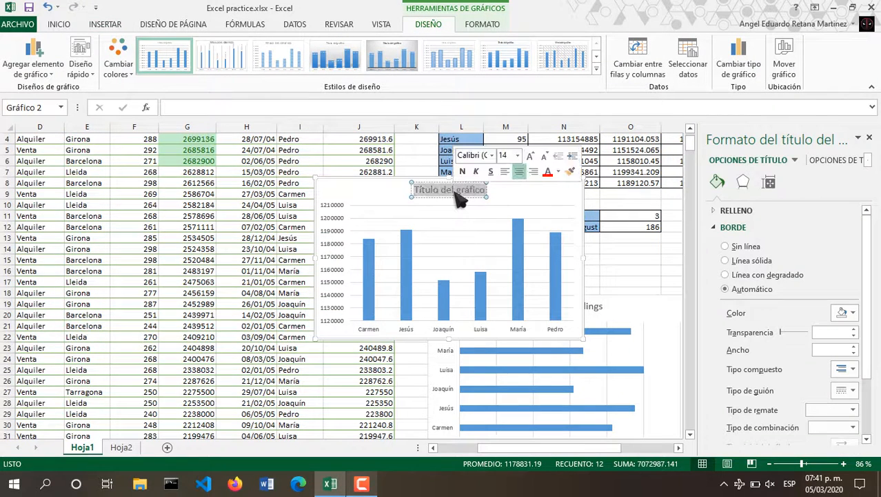
text(Avera)
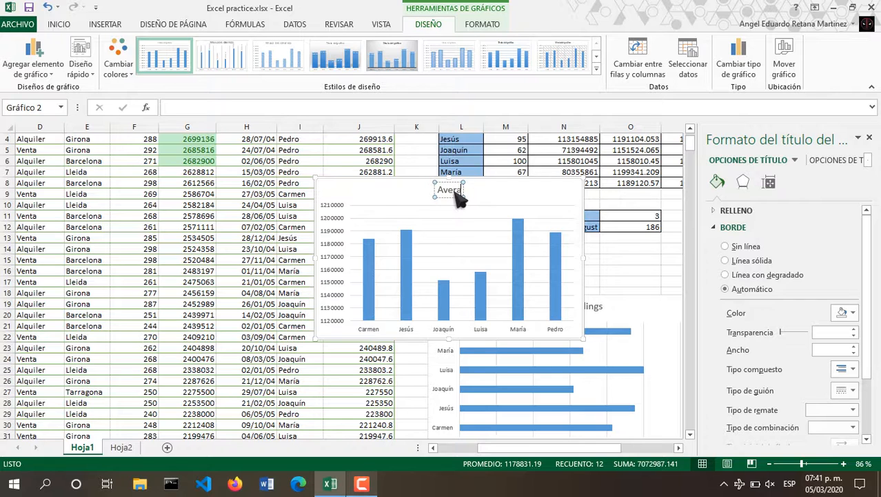
text(ge of)
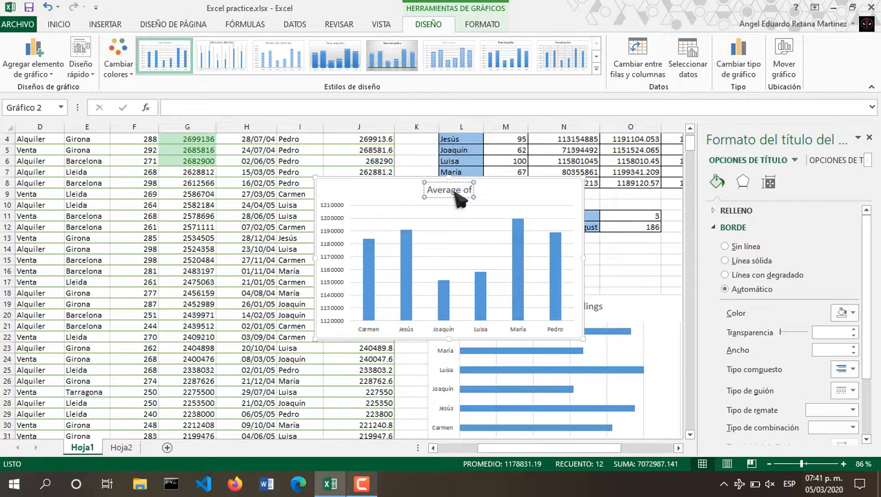
text( sales)
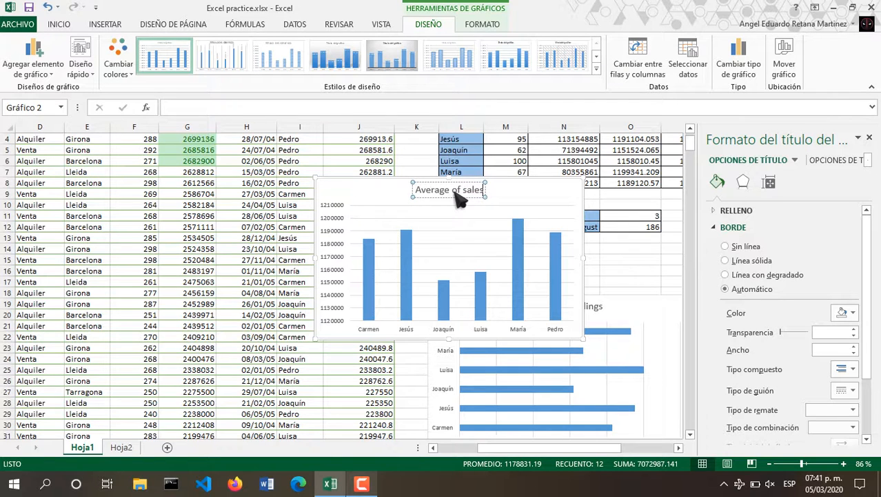
click(516, 198)
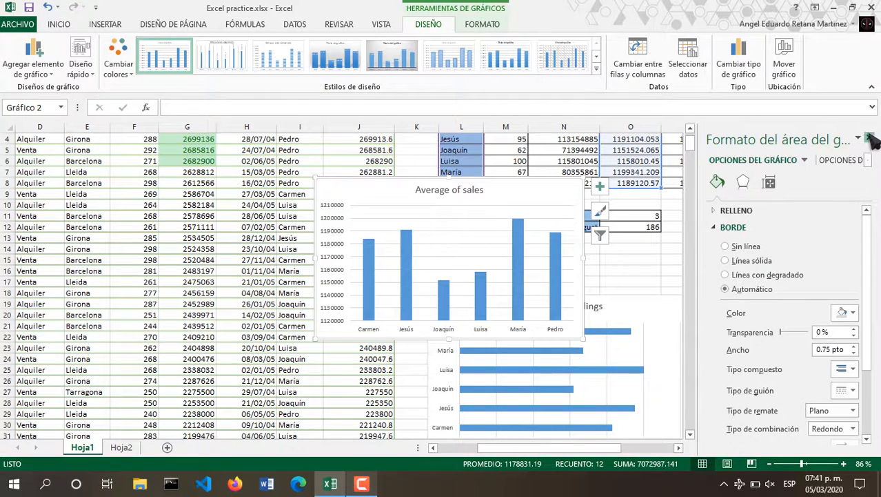
Close the format pane and move the chart beside the Number of dealings chart.
click(870, 139)
drag(549, 193, 763, 296)
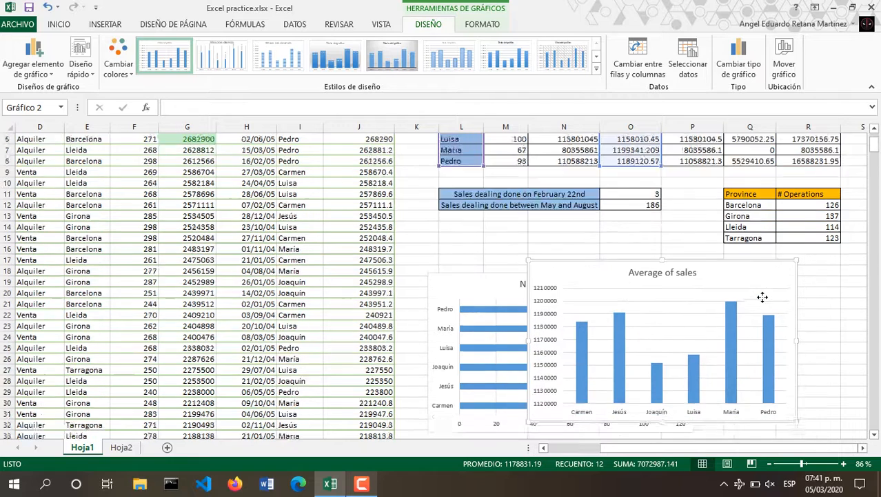
scroll(763, 297, down, 1)
drag(724, 238, 767, 249)
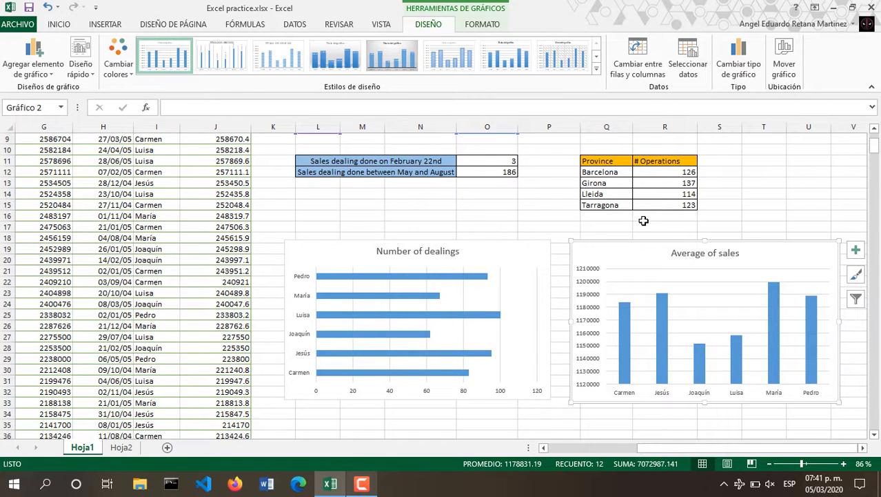
scroll(642, 220, up, 3)
Select the seller names and Commisions values and insert a 3-D Clustered Column chart.
click(353, 237)
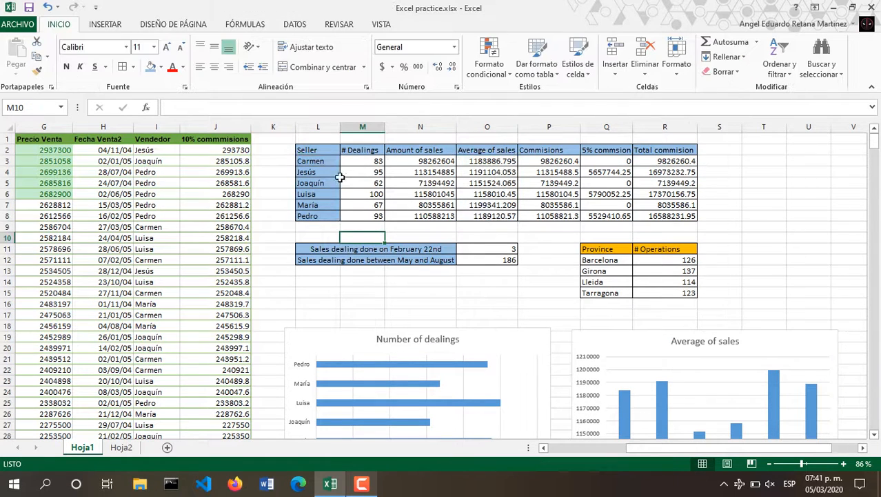
drag(335, 164, 333, 219)
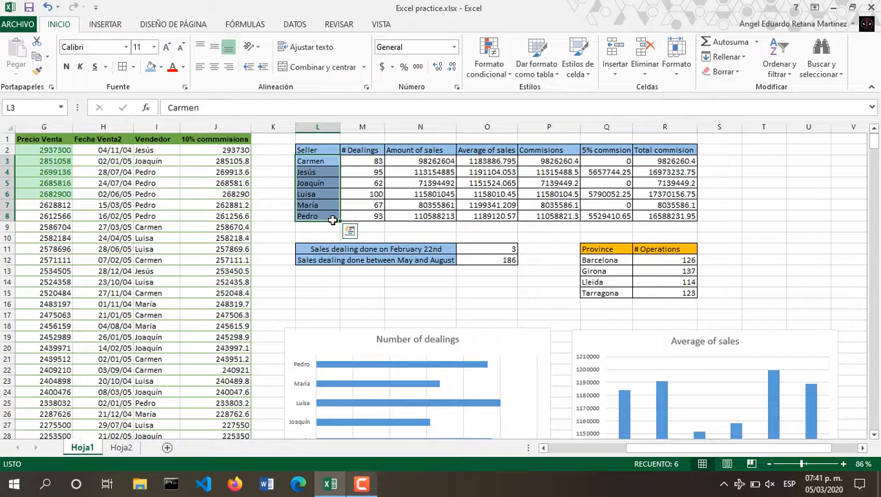
drag(552, 163, 552, 212)
key(ctrl+c)
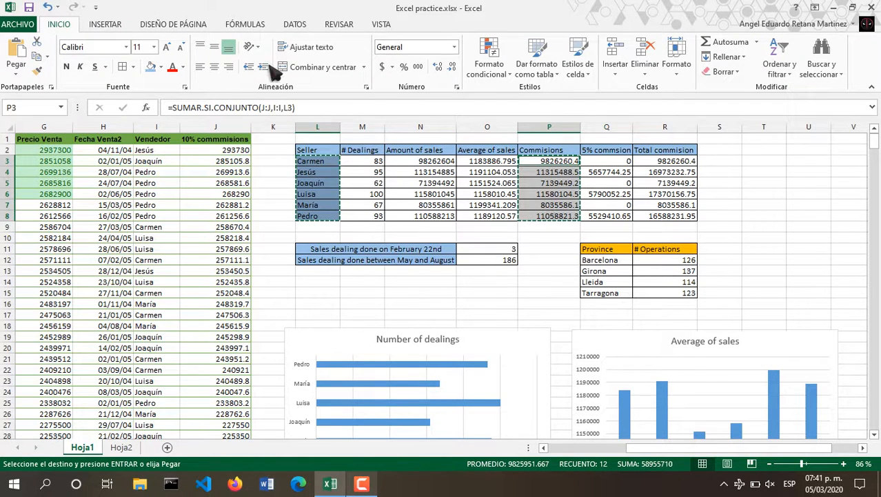
click(111, 26)
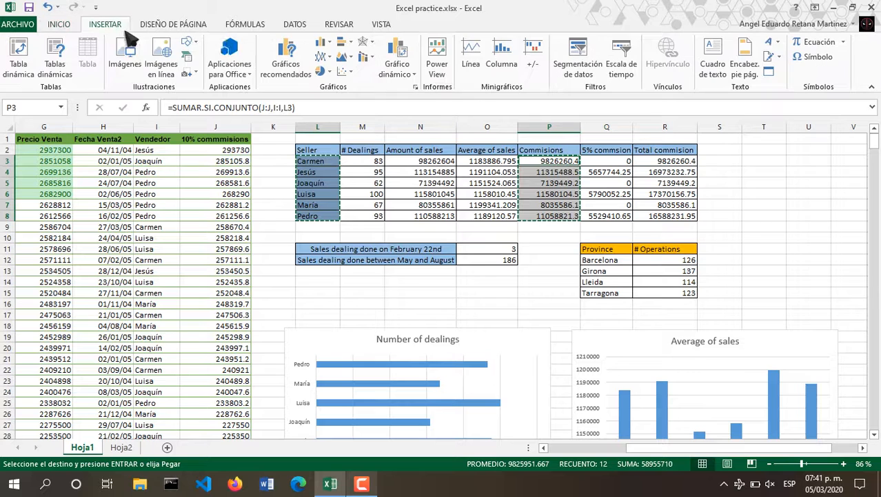
click(323, 43)
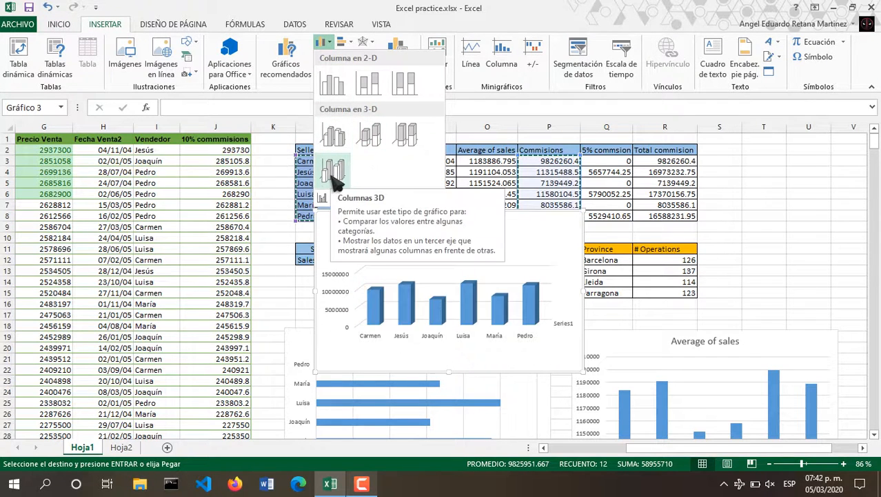
click(370, 135)
Move the 3-D column chart below the Number of dealings chart.
drag(471, 258, 514, 297)
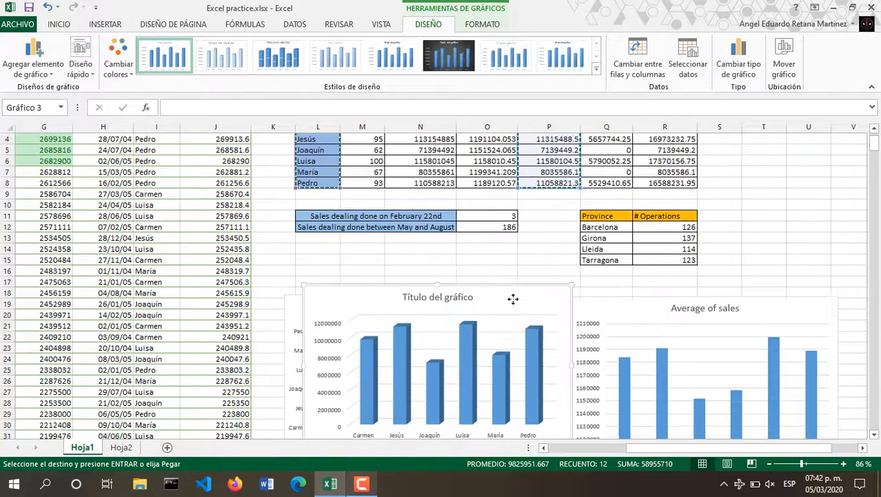
scroll(513, 299, down, 4)
scroll(514, 298, down, 2)
drag(501, 158, 476, 336)
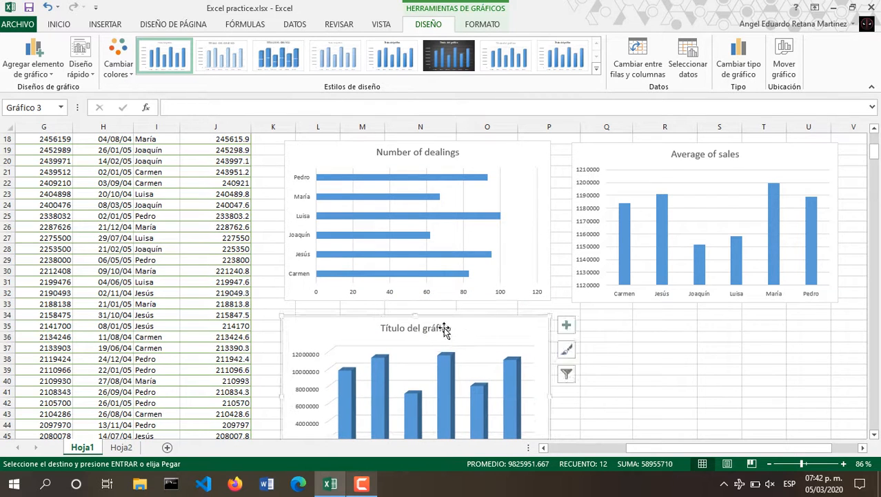
Retitle the 3-D chart 'Commisions' and deselect it.
click(447, 330)
double_click(449, 333)
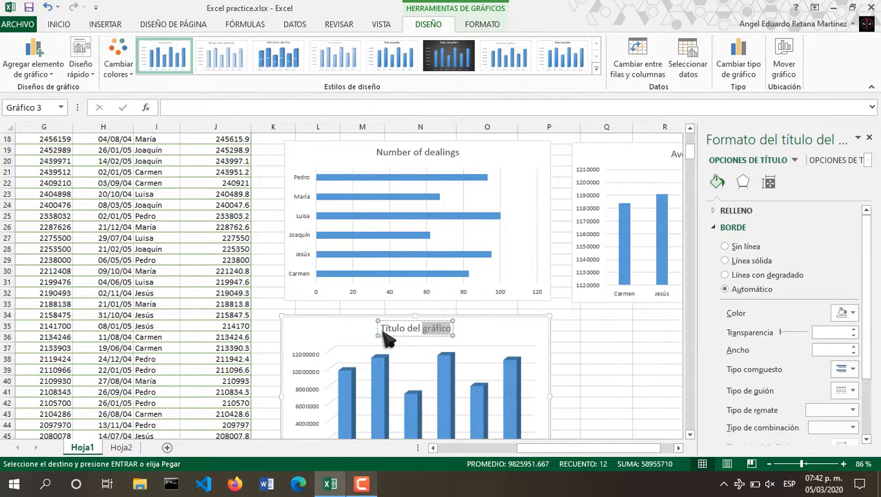
drag(382, 330, 456, 336)
text(Com)
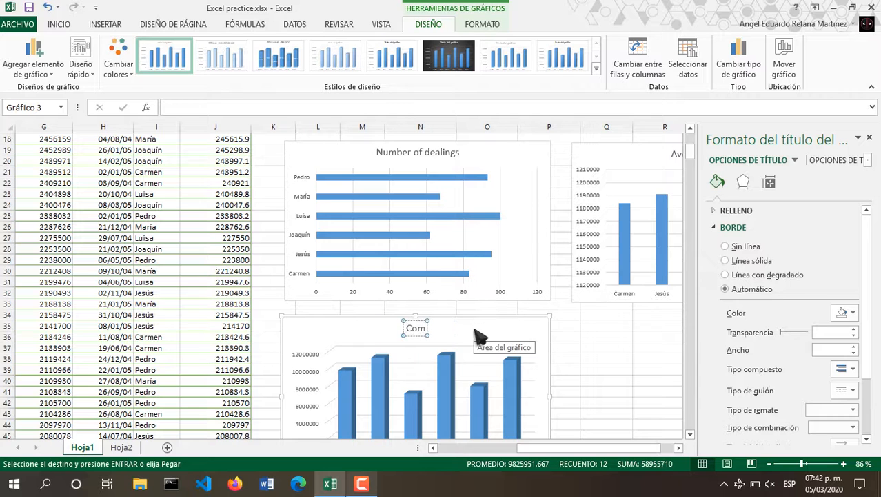
text(misions)
scroll(525, 324, down, 2)
click(578, 307)
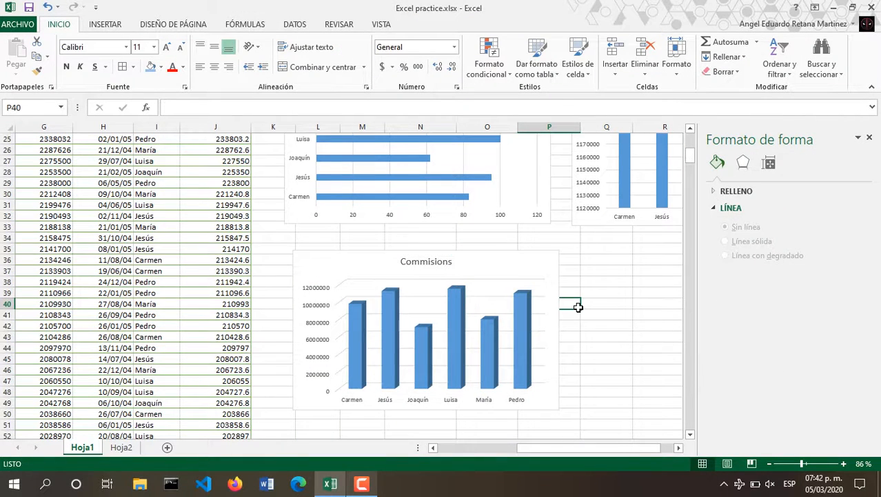
Select seller names L3:L8 and sales amounts N3:N8 and insert a 3-D stacked bar chart.
scroll(493, 269, up, 8)
scroll(494, 269, right, 1)
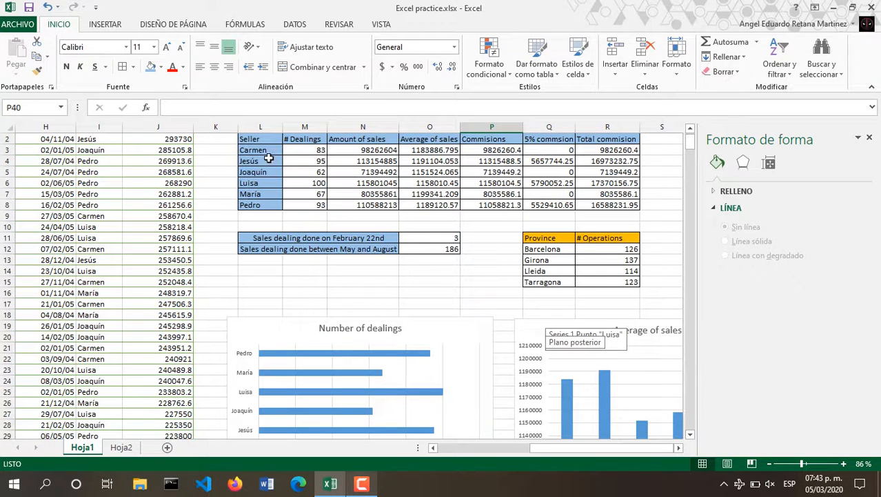
drag(266, 150, 272, 206)
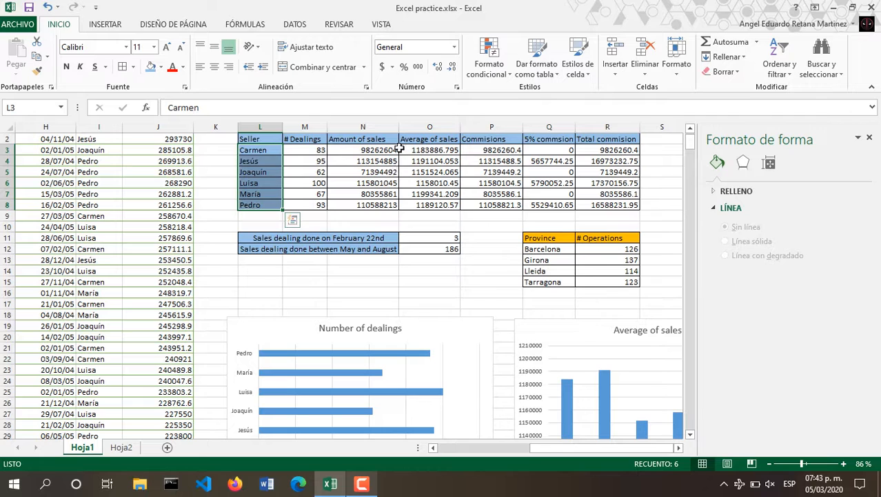
drag(390, 149, 388, 207)
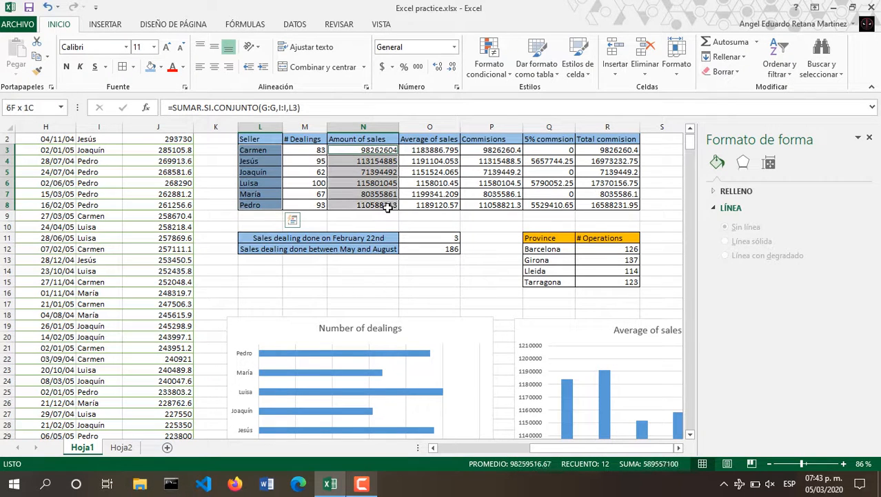
click(105, 24)
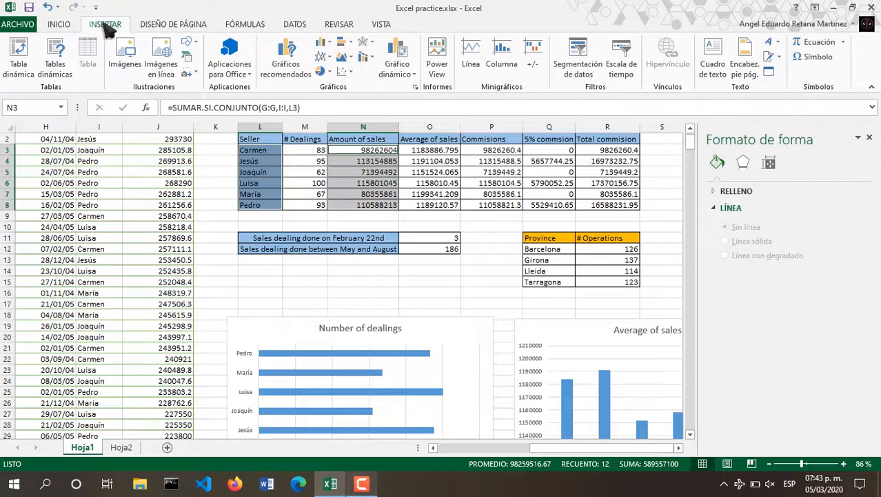
click(323, 44)
click(345, 44)
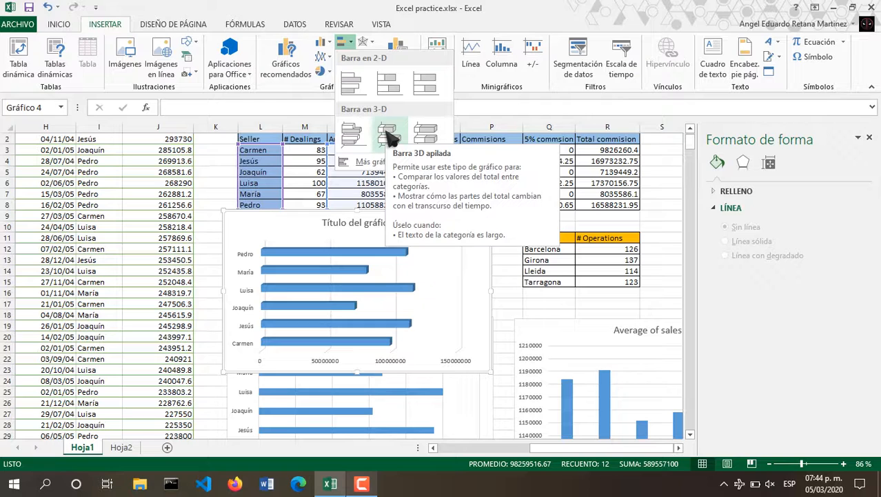
click(389, 134)
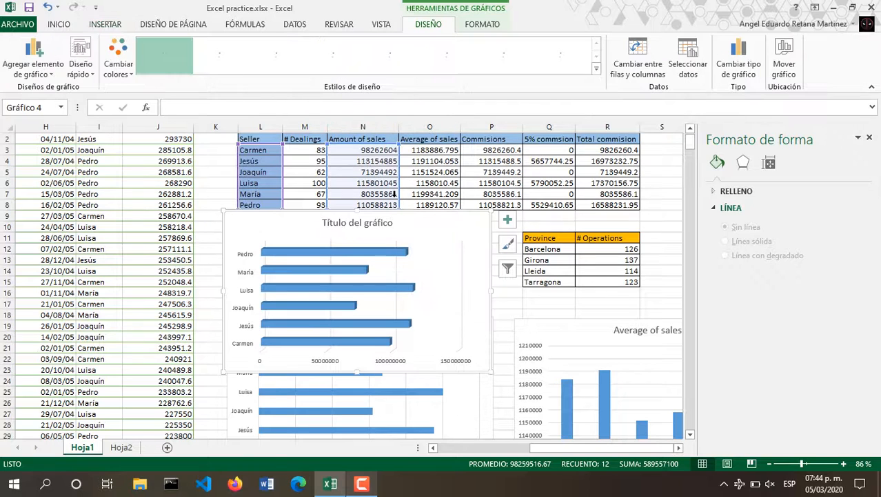
Retitle the bar chart 'Amount of sales'.
scroll(385, 219, down, 2)
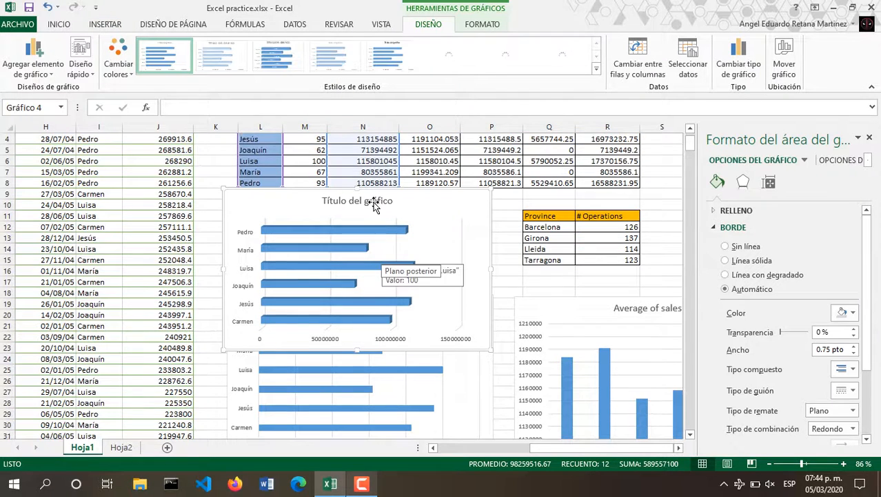
click(374, 205)
triple_click(372, 200)
text(Amou)
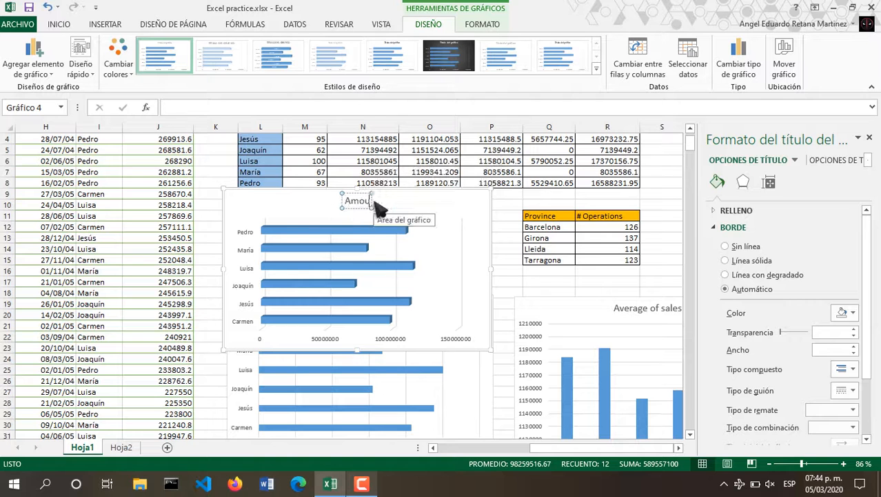
text(nt of sales)
click(447, 201)
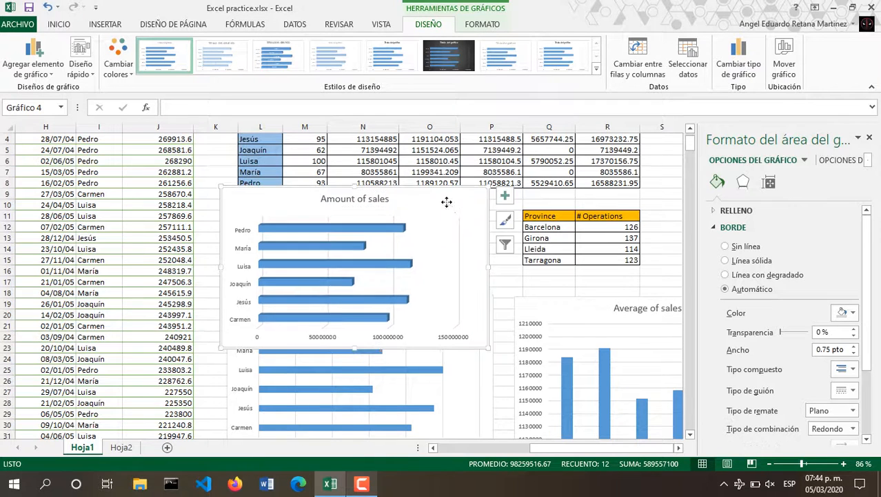
Move the Amount of sales chart below Average of sales, then select the province operation counts.
drag(447, 201, 706, 356)
click(869, 138)
scroll(707, 356, down, 3)
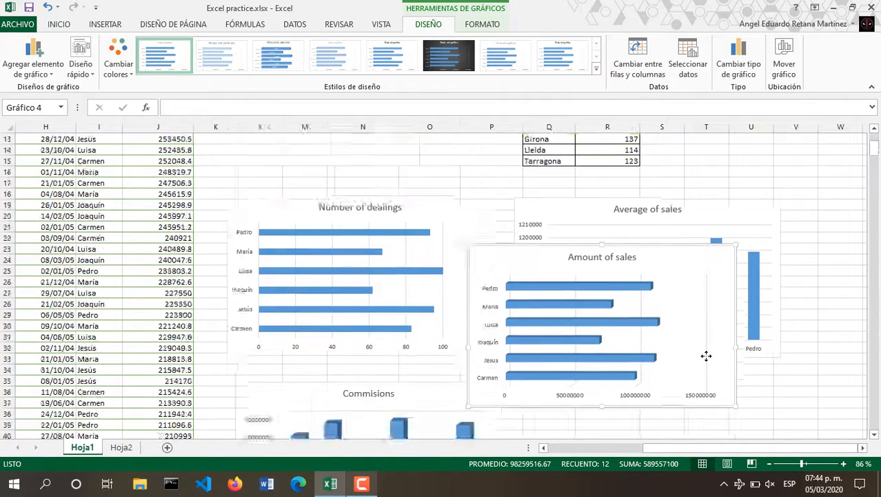
scroll(631, 233, down, 12)
scroll(631, 233, up, 16)
scroll(665, 394, down, 1)
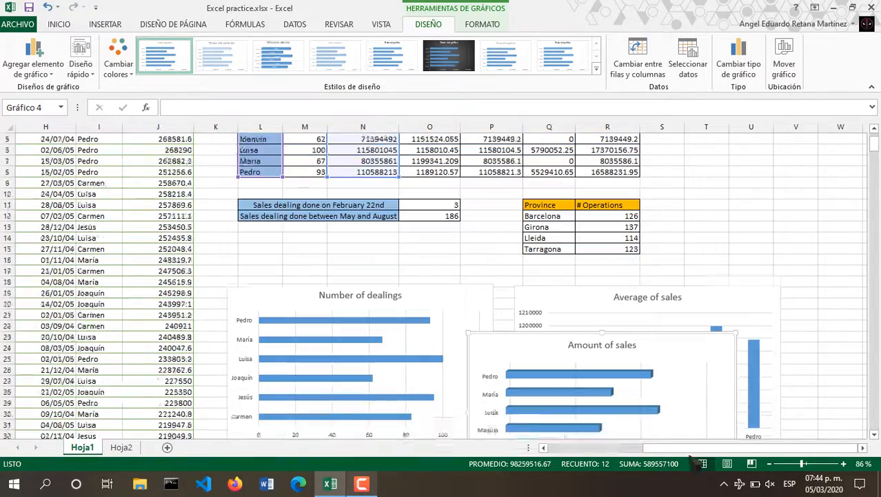
drag(690, 457, 683, 392)
scroll(682, 392, down, 4)
drag(687, 267, 715, 343)
scroll(688, 276, up, 3)
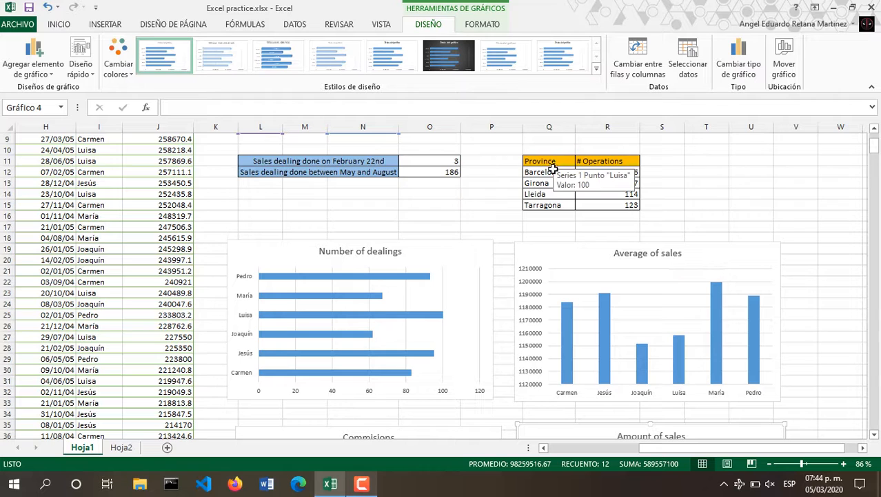
drag(545, 172, 609, 205)
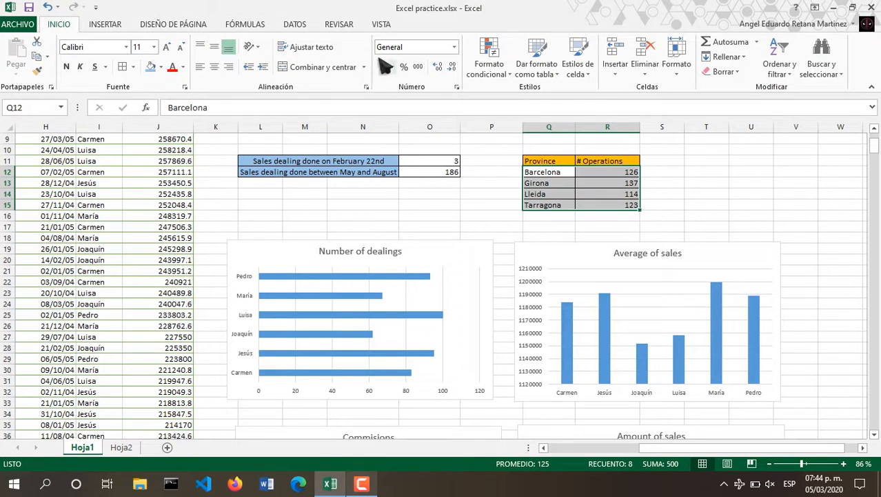
Insert a clustered column chart of operations per province and move it below Commisions.
click(105, 24)
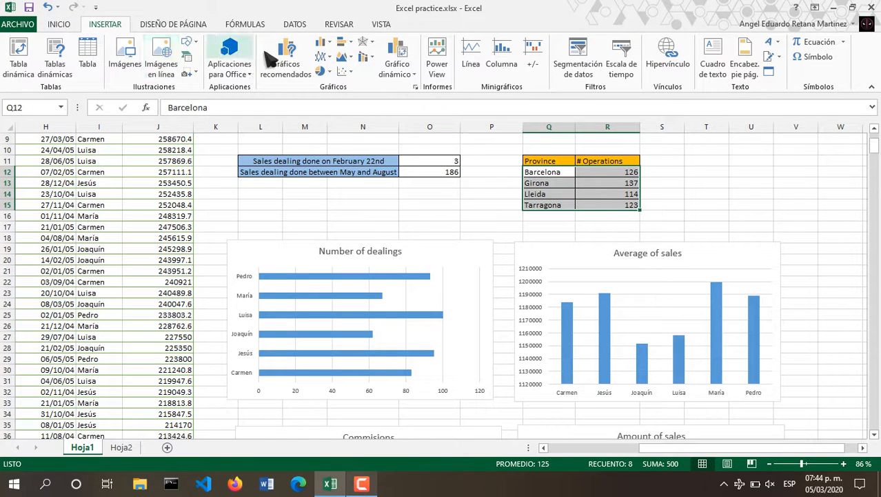
click(285, 61)
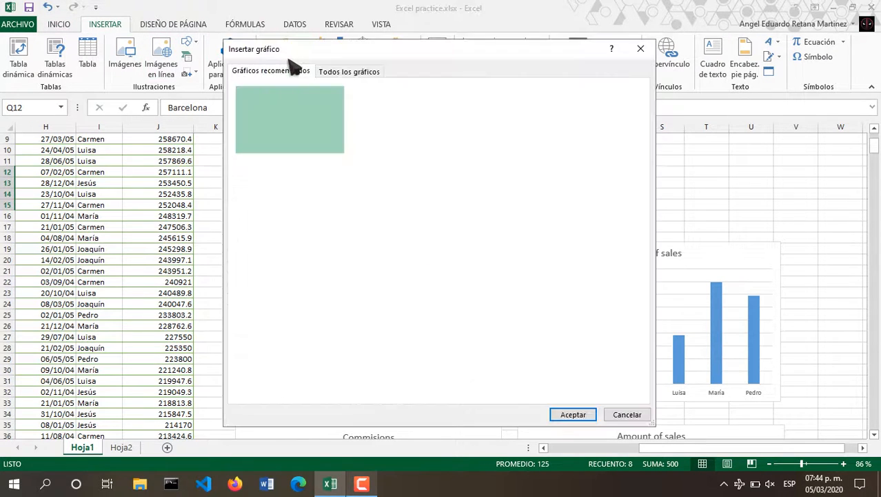
click(341, 72)
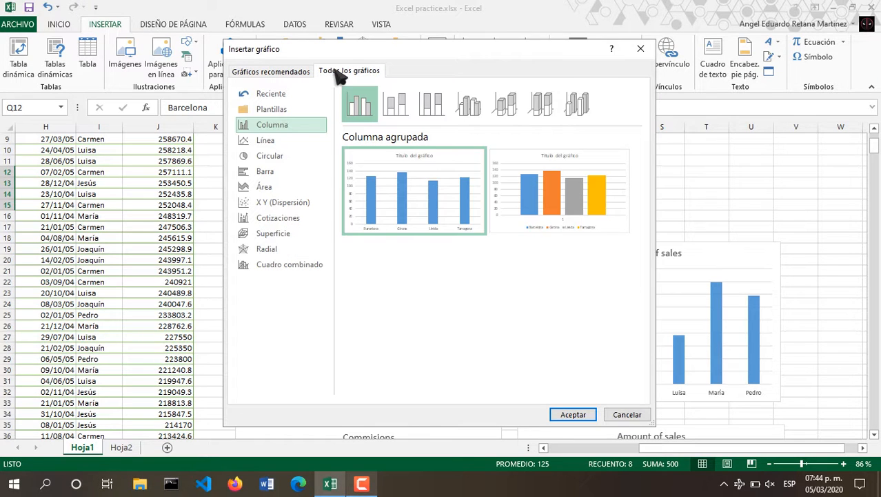
mouse_move(558, 202)
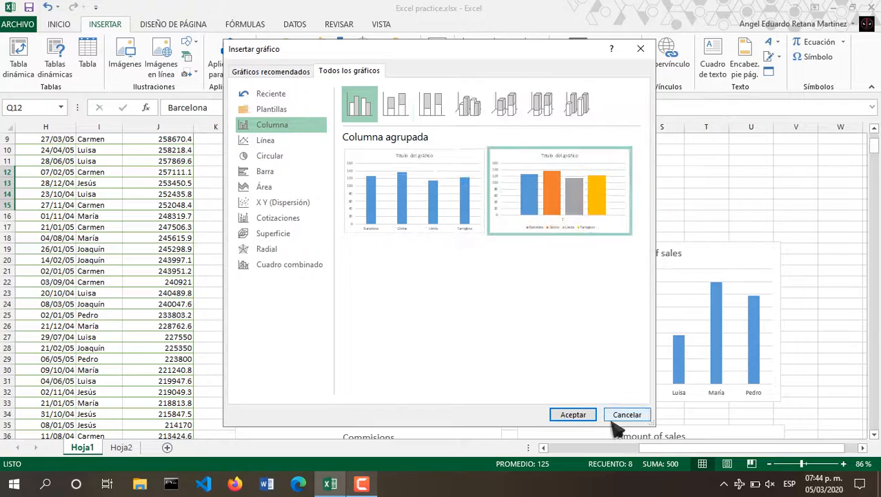
click(573, 414)
scroll(561, 212, down, 2)
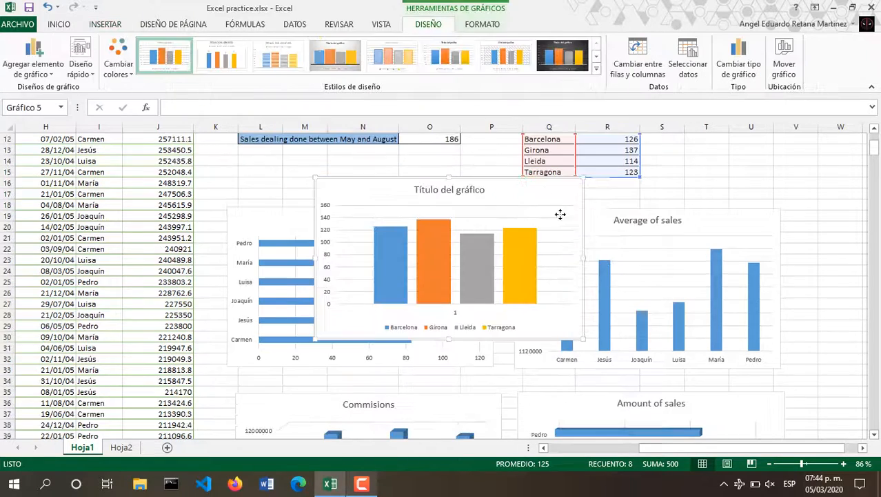
drag(591, 209, 593, 378)
Replace the placeholder chart title with 'Number of operations'.
click(525, 378)
double_click(525, 378)
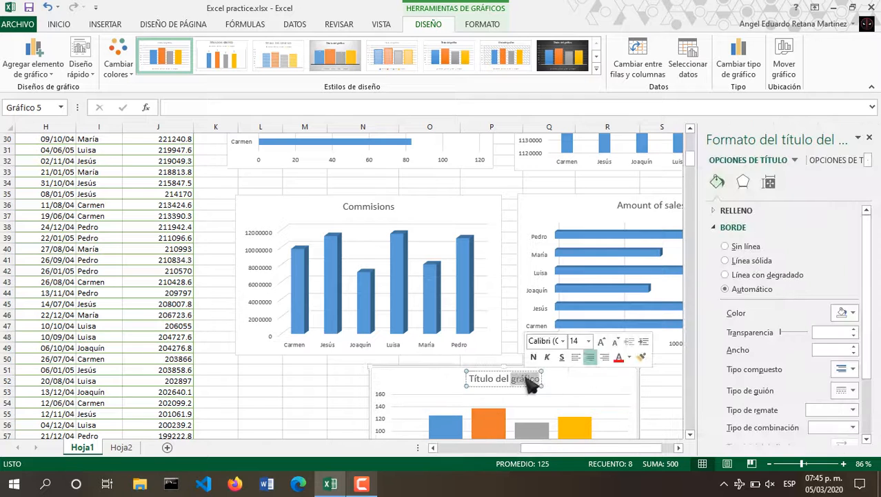
key(BackSpace)
key(BackSpace)
key(BackSpace)
key(BackSpace)
key(BackSpace)
key(BackSpace)
key(BackSpace)
key(BackSpace)
key(BackSpace)
key(BackSpace)
key(BackSpace)
key(BackSpace)
text(Number)
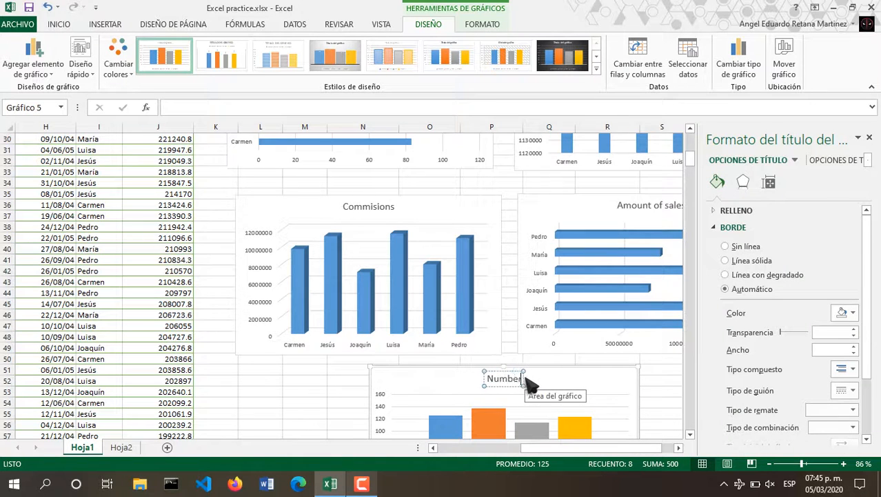
text( of operations)
scroll(653, 295, down, 3)
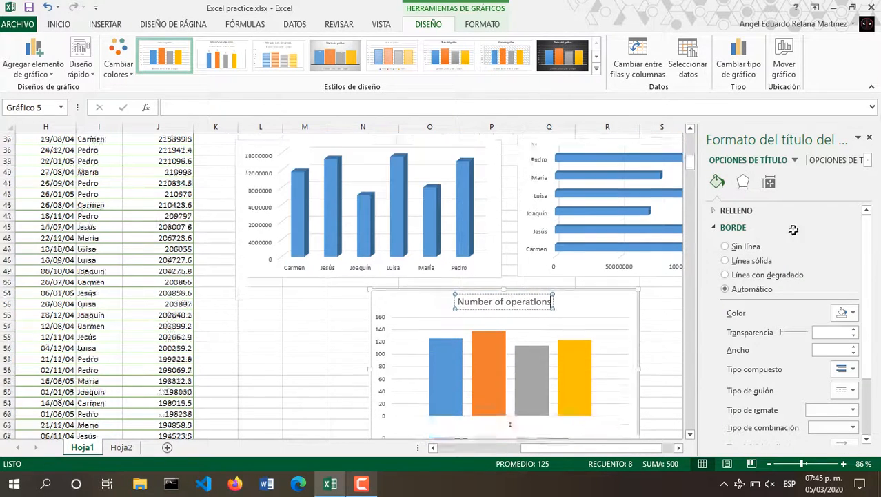
scroll(547, 305, up, 4)
ctrl+scroll(574, 271, down, 3)
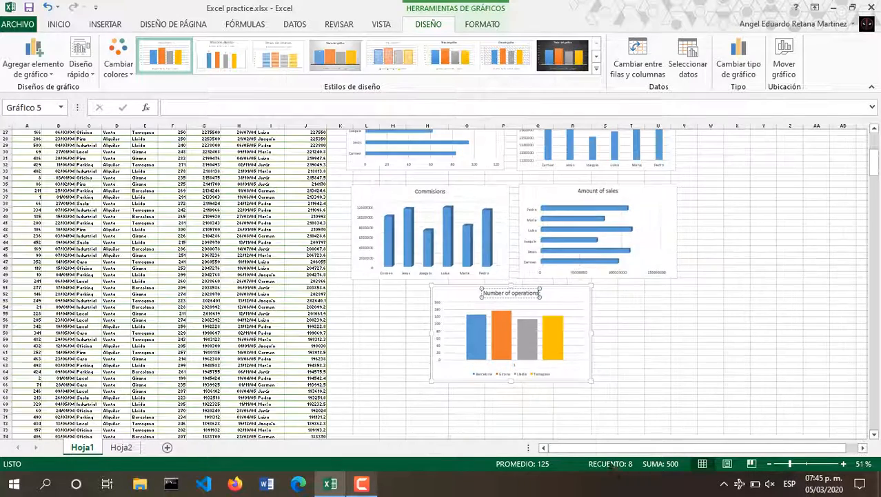